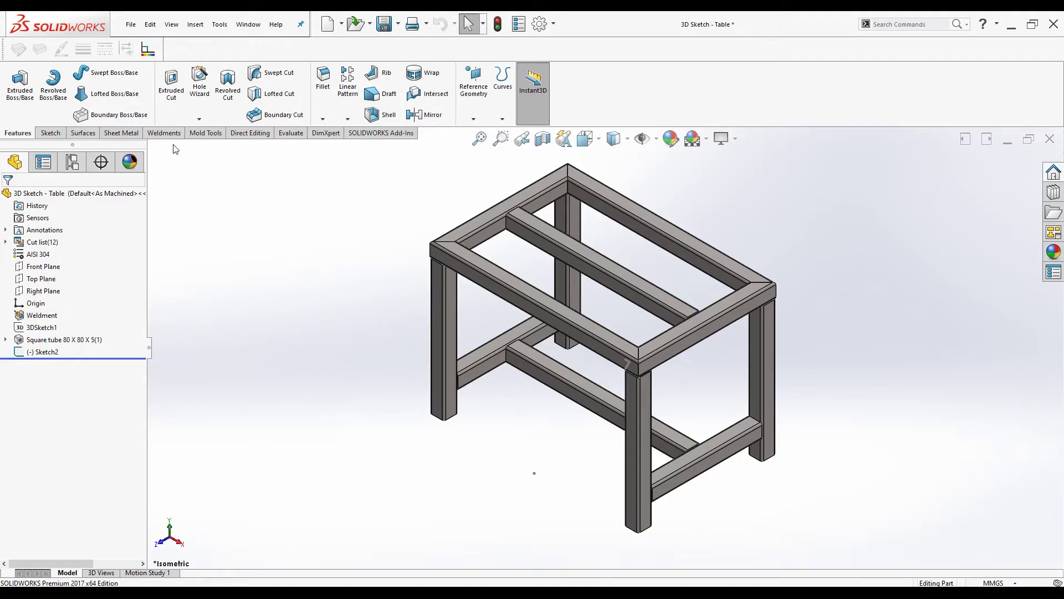
- Start a Weld Bead feature on the table frame
left_click(163, 133)
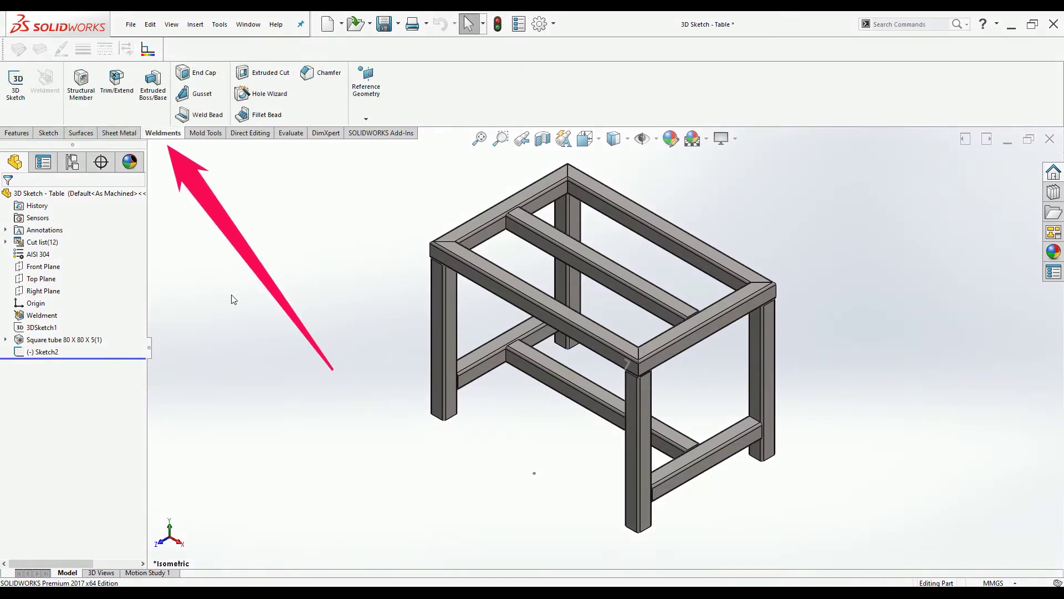
left_click(200, 116)
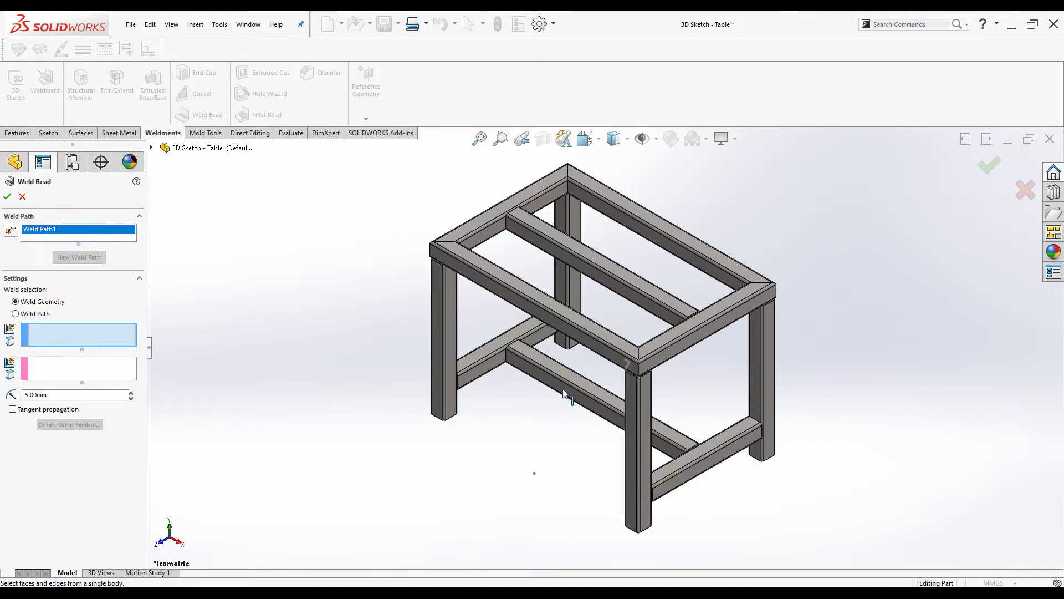
left_click(493, 359)
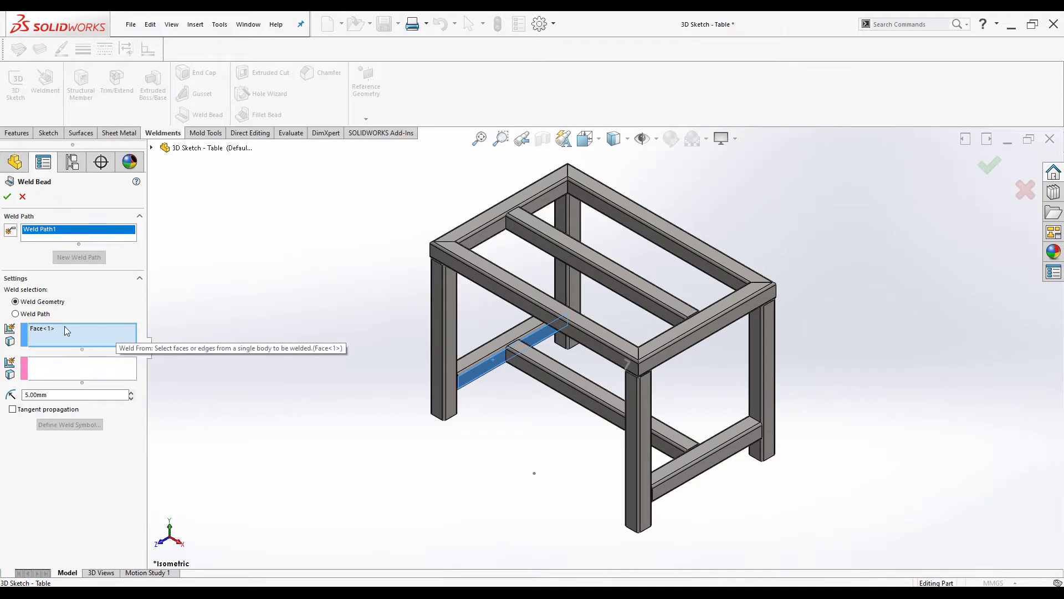
left_click(521, 367)
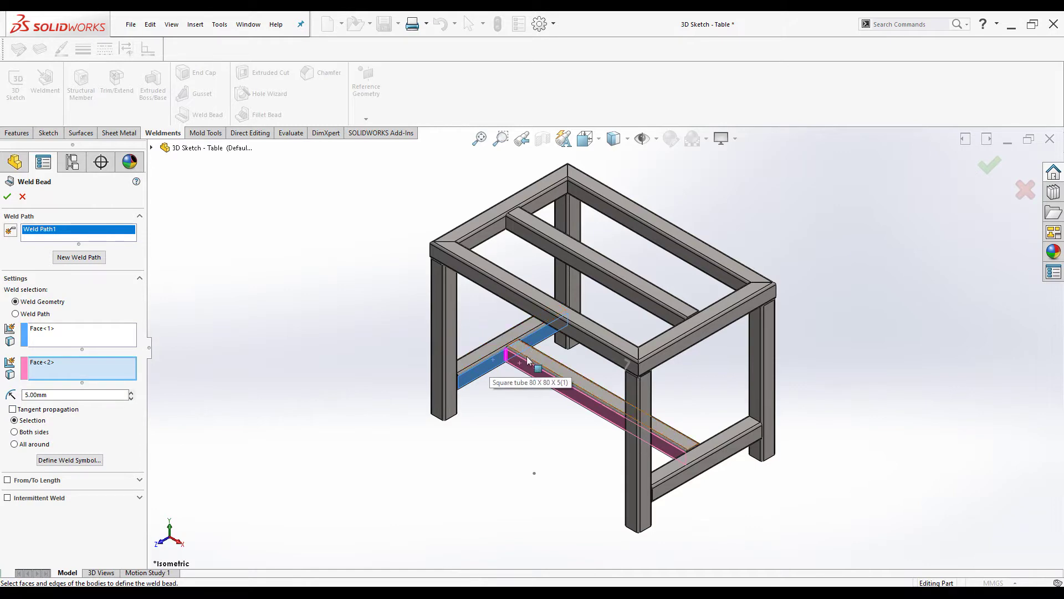
scroll(504, 363, "down", 4)
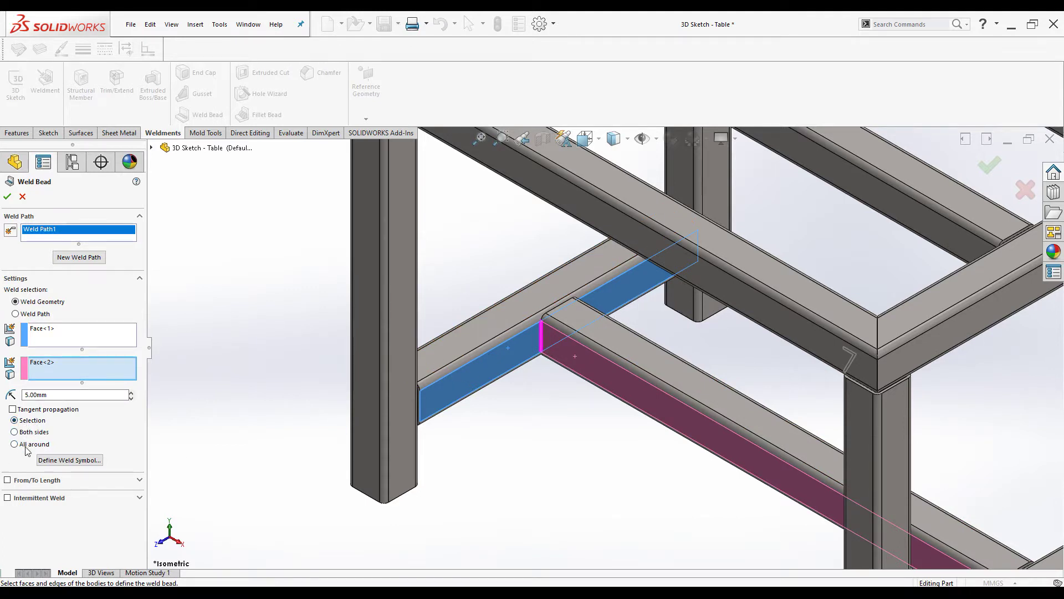
right_click(62, 365)
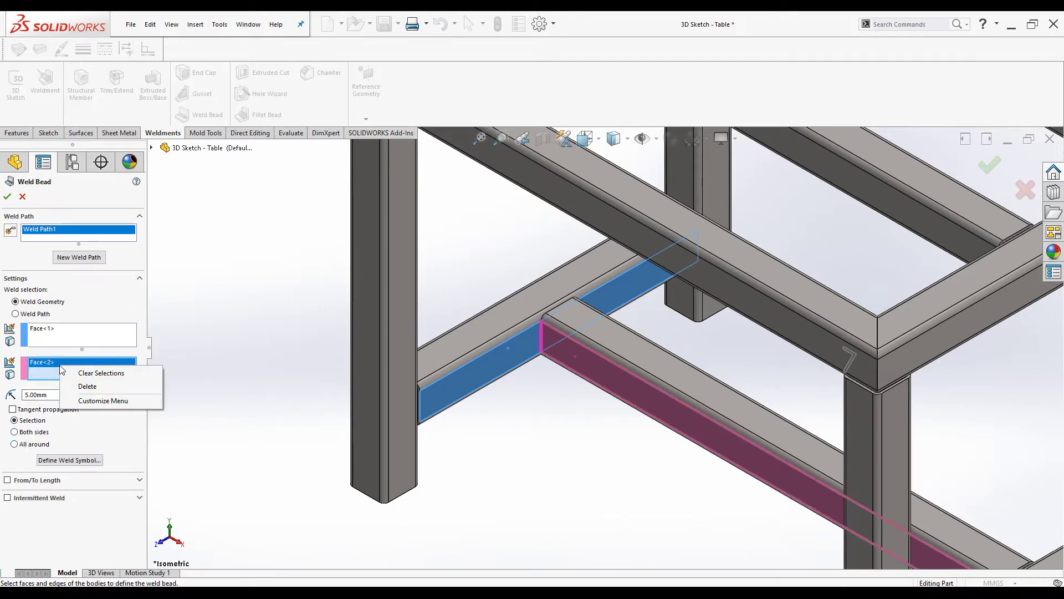
left_click(83, 386)
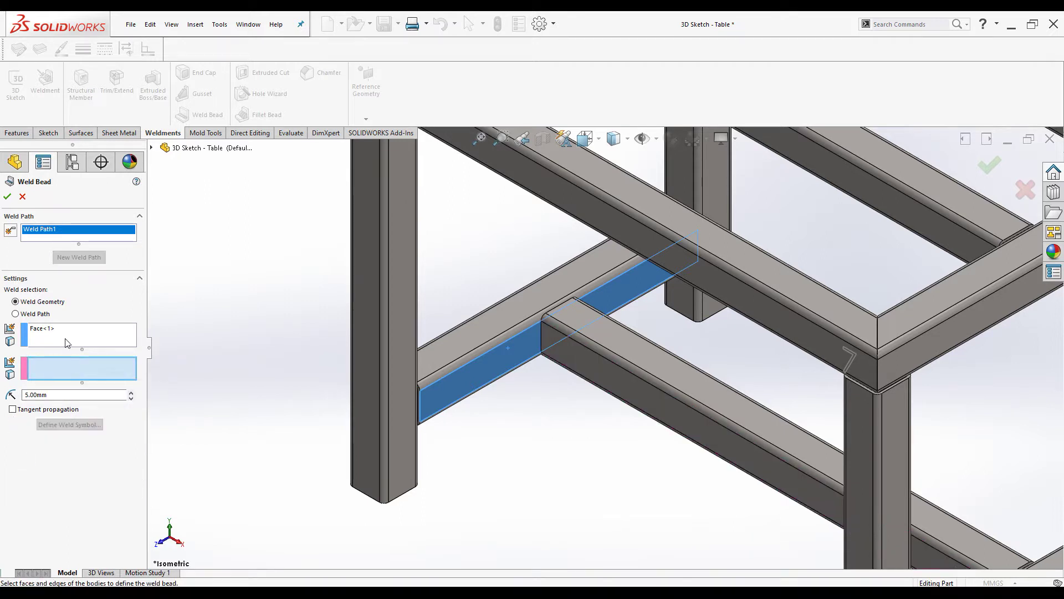
right_click(66, 342)
left_click(79, 348)
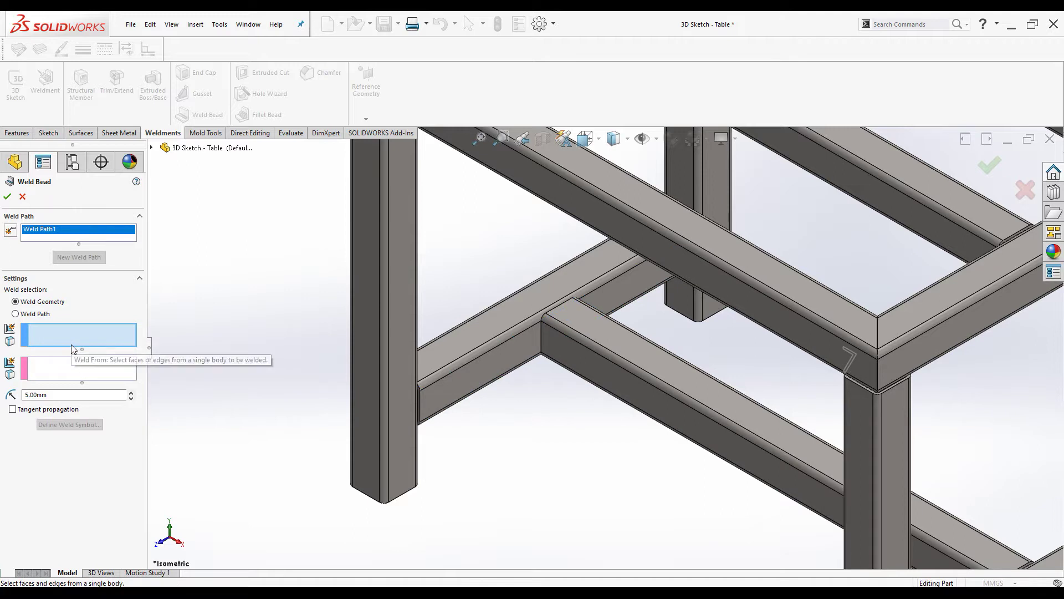
- Try the Weld Path selection mode on the frame and return to Weld Geometry
left_click(15, 314)
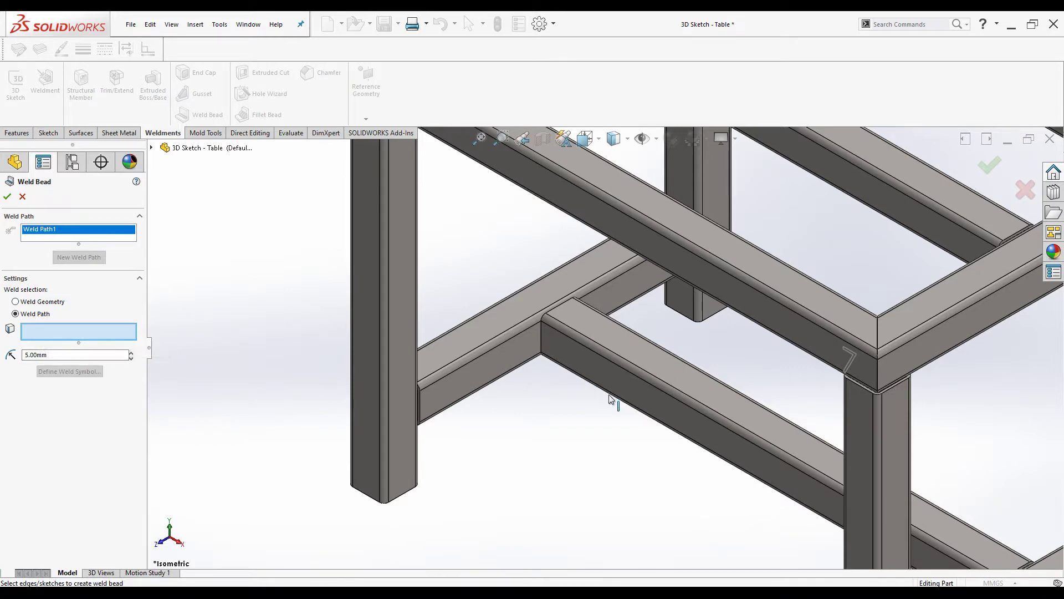
scroll(613, 392, "up", 5)
scroll(696, 251, "down", 3)
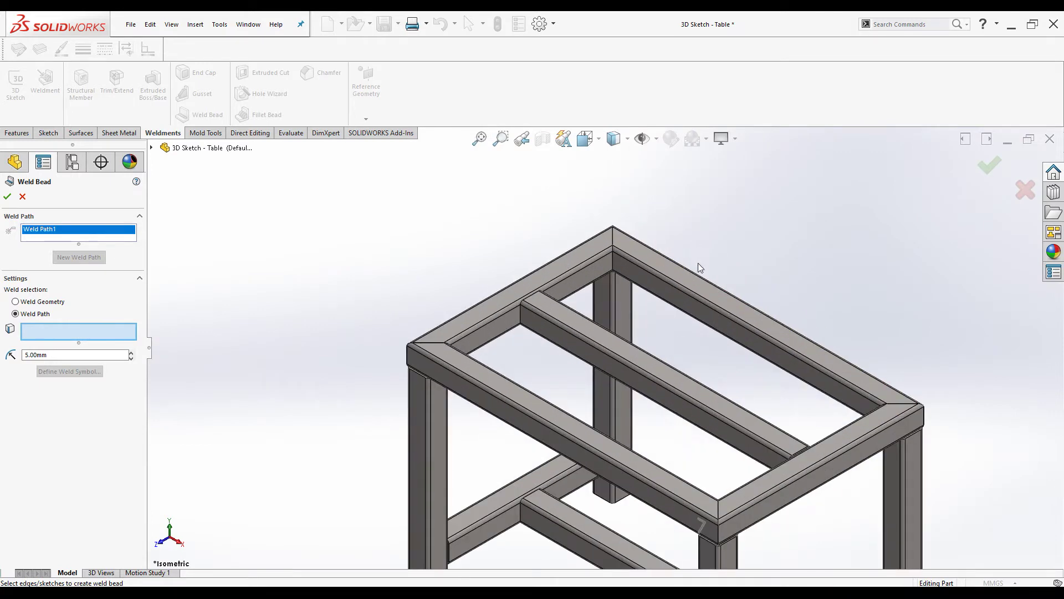
scroll(665, 366, "up", 3)
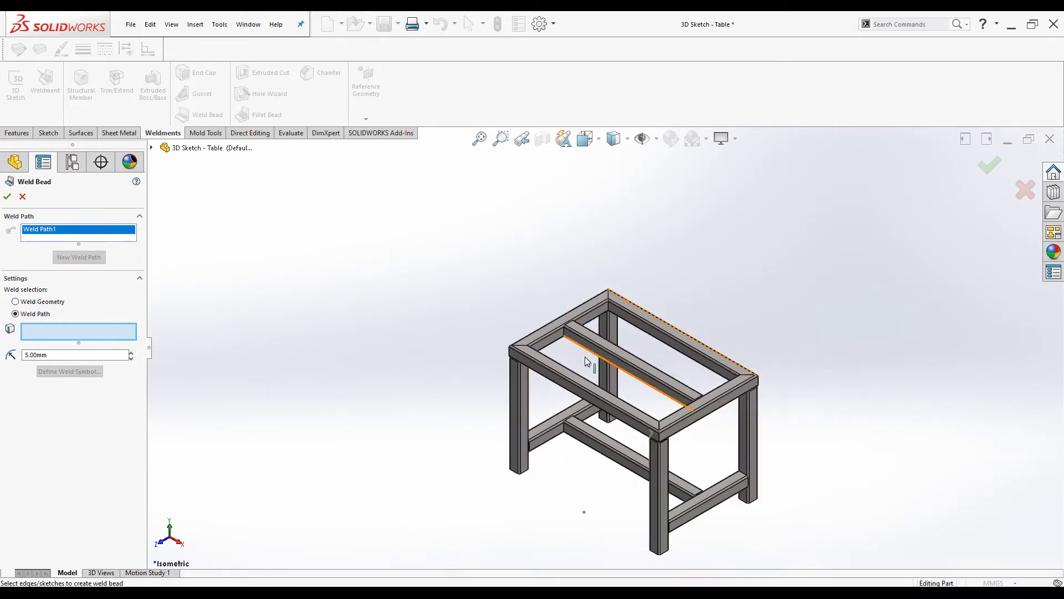
scroll(627, 495, "down", 3)
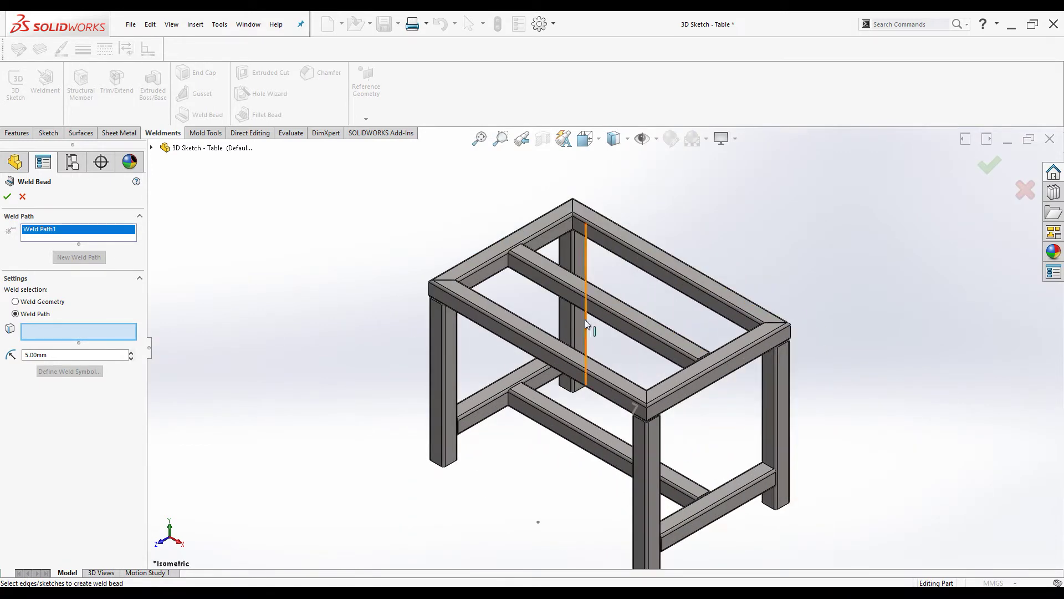
left_click(15, 302)
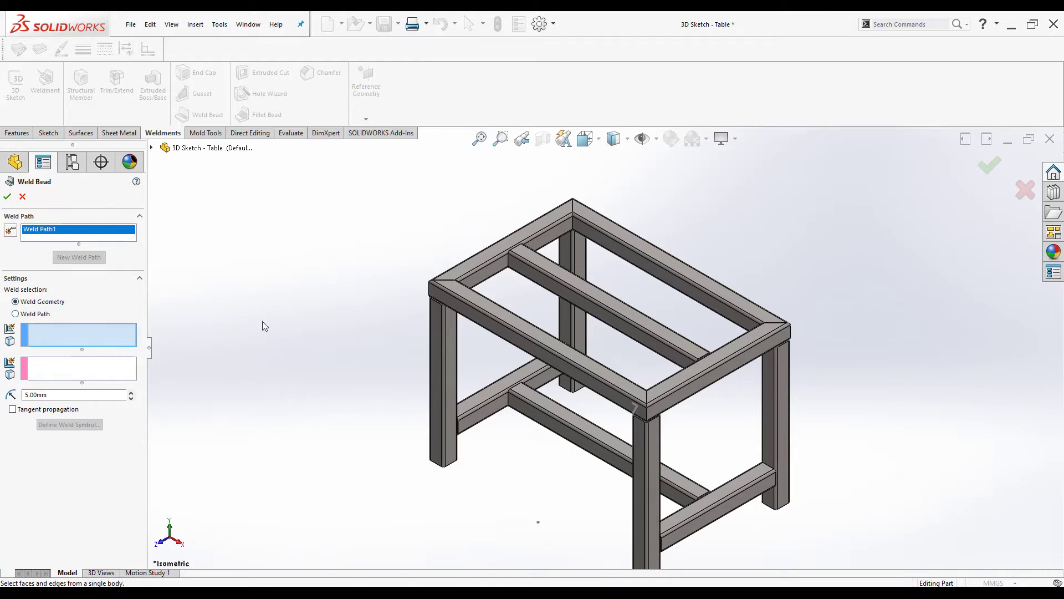
- With the Smart Weld Selection Tool, select the top, outer and inner faces of the tabletop's front long rail as the first weld side
scroll(564, 421, "down", 3)
scroll(560, 420, "up", 3)
scroll(489, 243, "up", 3)
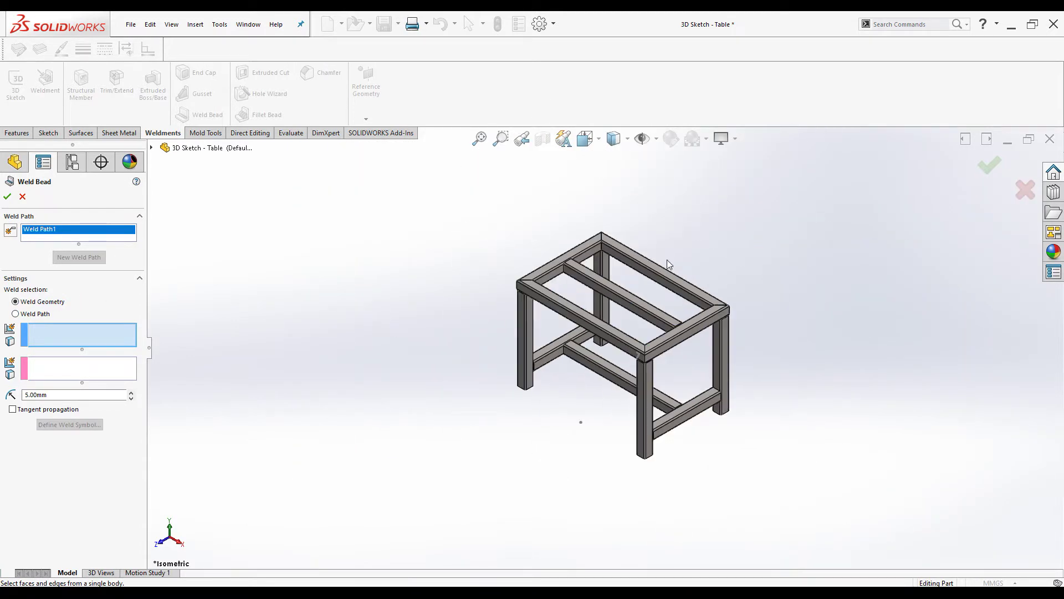
scroll(679, 270, "down", 5)
scroll(722, 326, "up", 3)
scroll(272, 330, "down", 2)
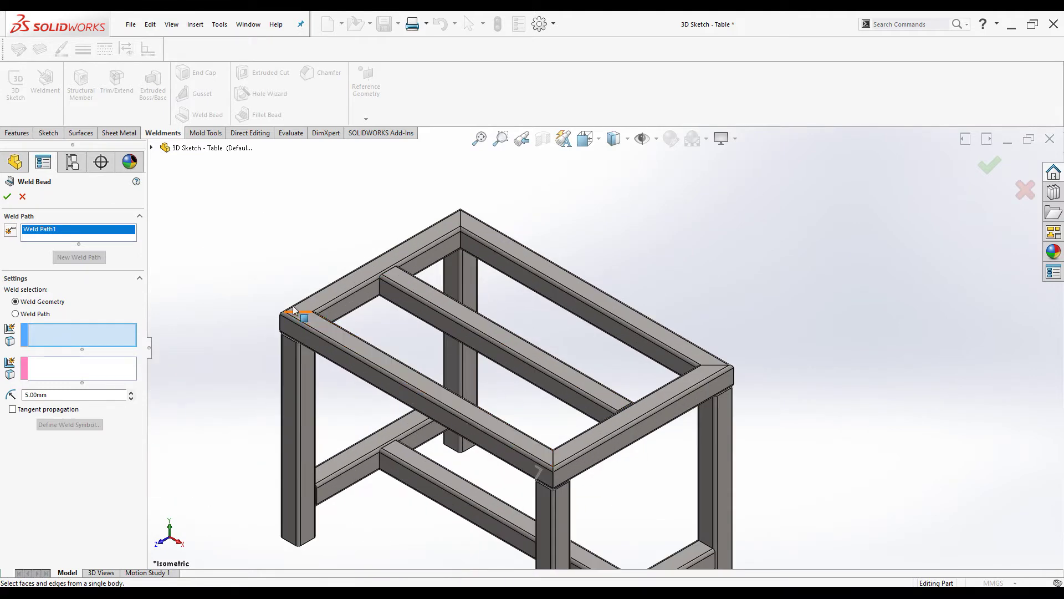
scroll(280, 326, "down", 2)
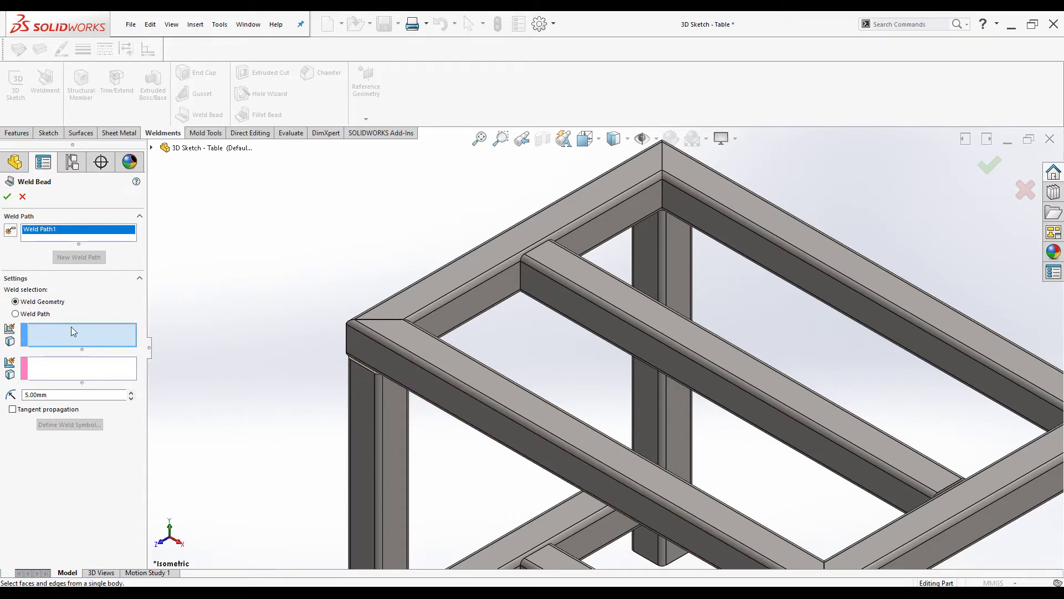
left_click(10, 232)
mouse_move(415, 386)
left_mouse_down()
mouse_move(471, 361)
mouse_move(488, 369)
left_mouse_up()
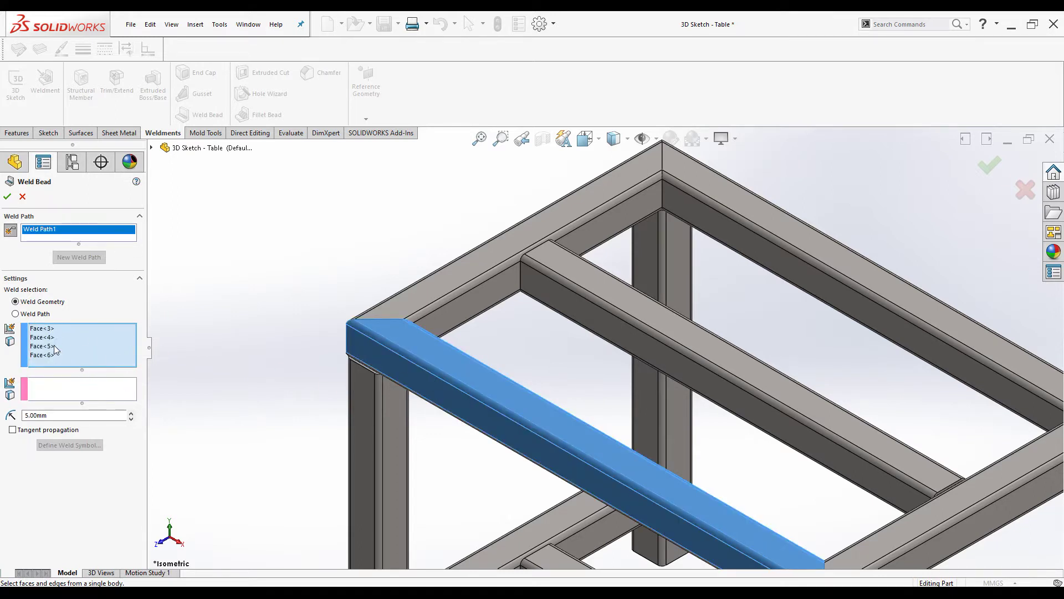
middle_click_drag(234, 391, 171, 420)
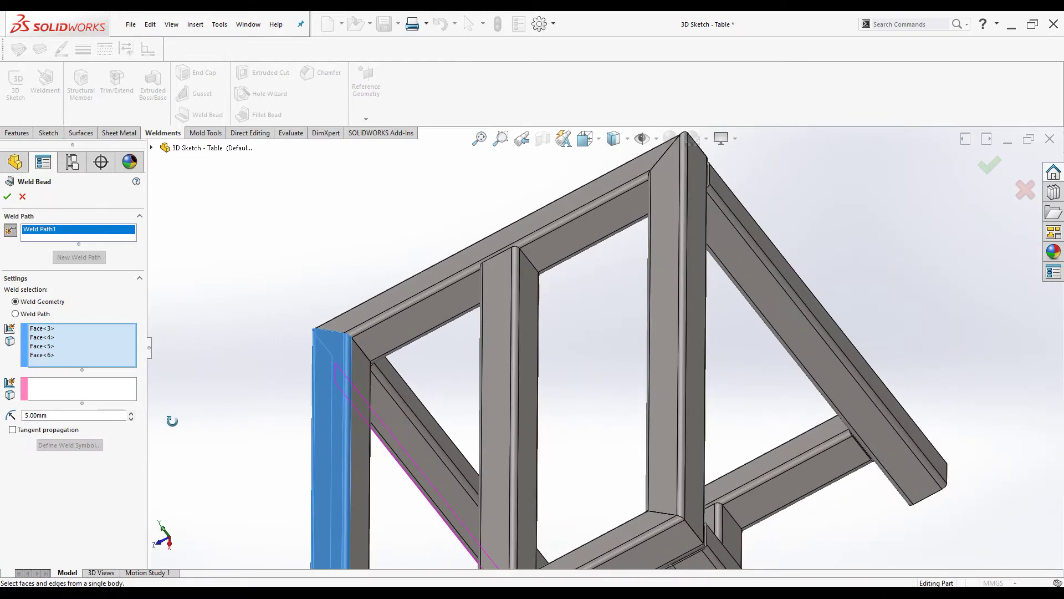
left_click(358, 398)
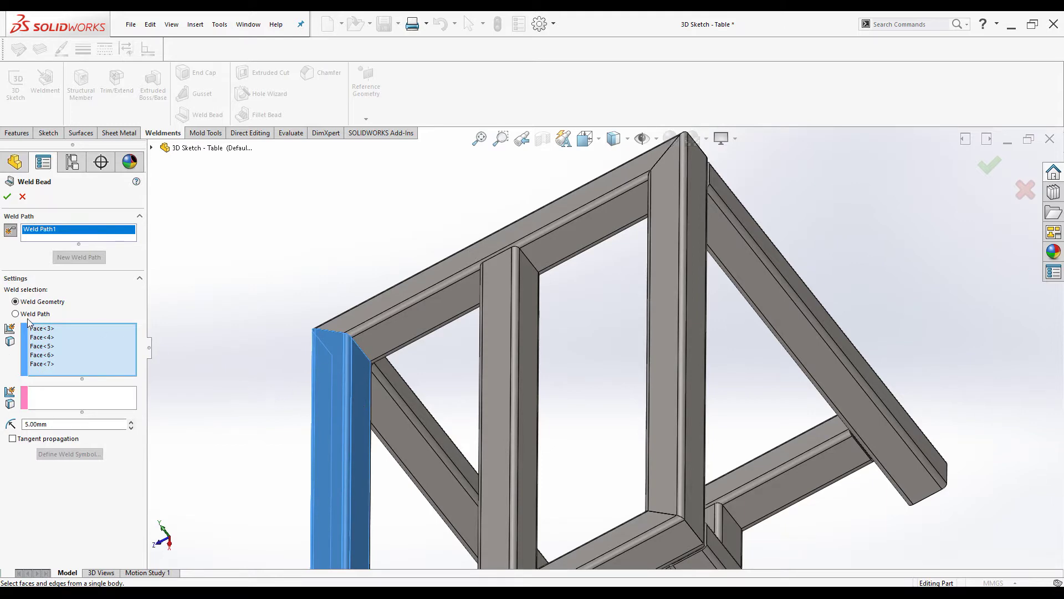
- Add the inner, top and outer faces of the adjoining short tabletop rail as the other side of the first weld path
middle_click_drag(268, 425, 342, 373)
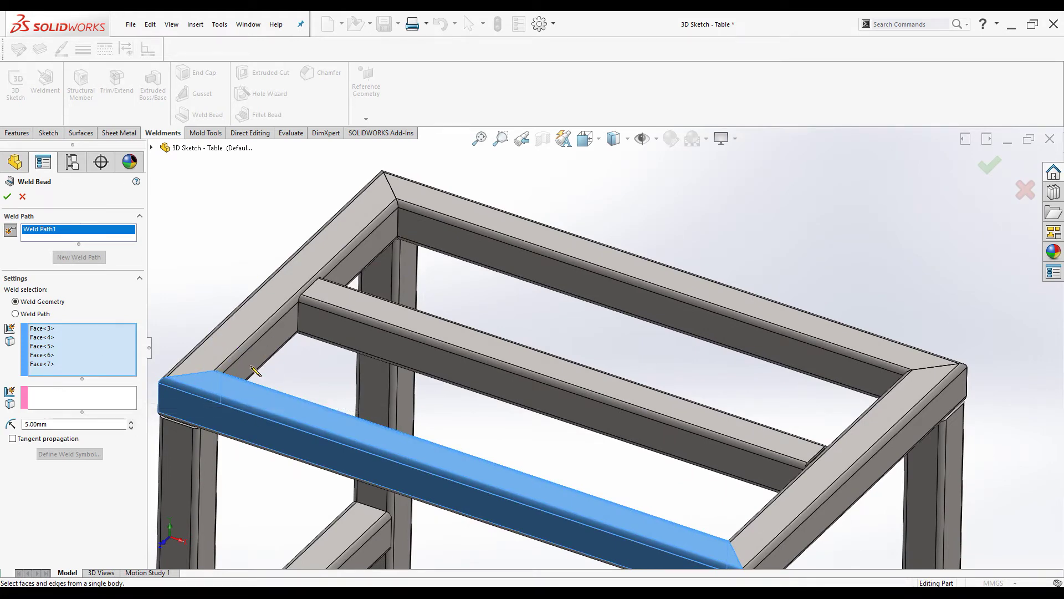
mouse_move(253, 369)
left_mouse_down()
mouse_move(232, 346)
mouse_move(197, 345)
left_mouse_up()
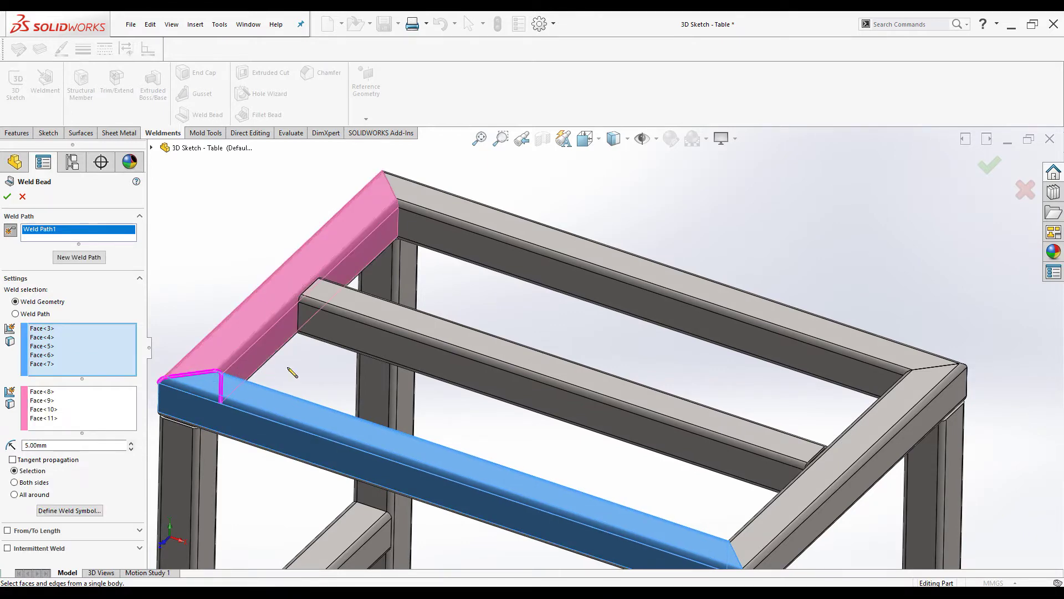
scroll(287, 368, "up", 2)
middle_click_drag(288, 368, 368, 379)
scroll(248, 336, "down", 4)
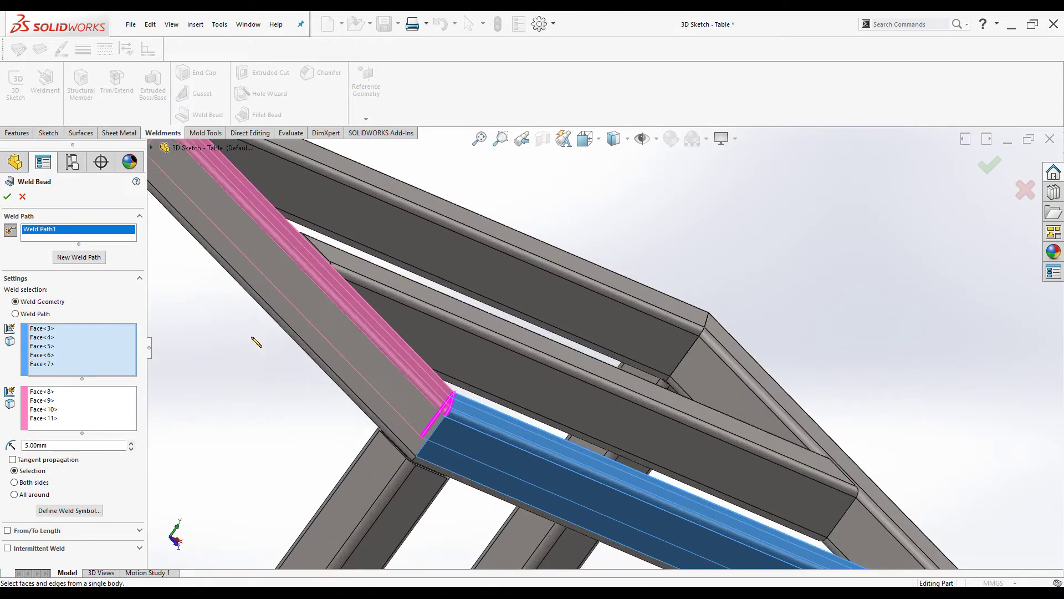
left_click_drag(299, 324, 333, 321)
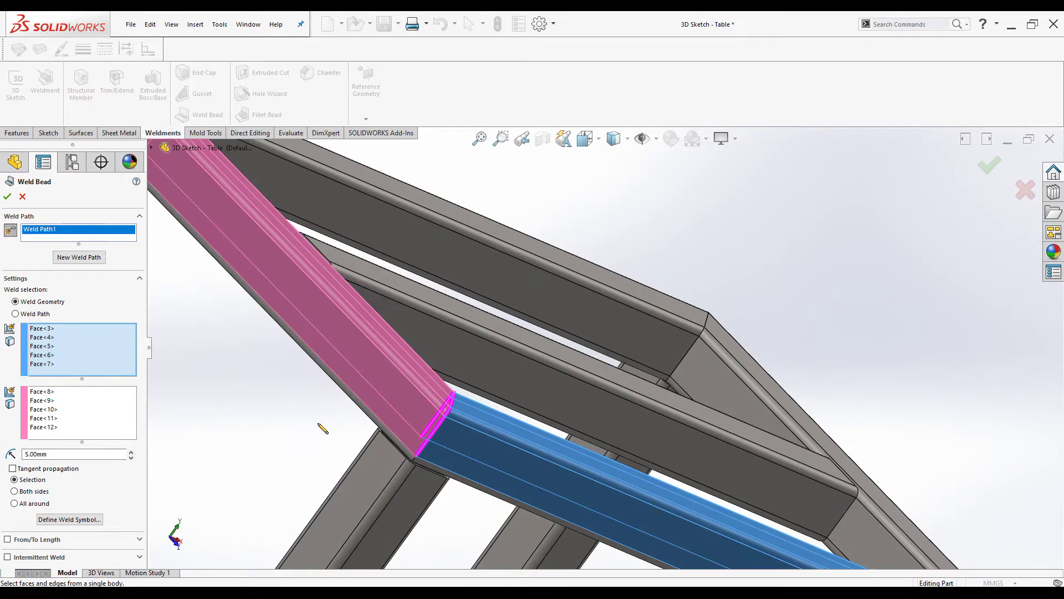
- Examine the weld path around the front mitred corner and the neighbouring joints of the tabletop frame
scroll(331, 416, "up", 2)
middle_click_drag(314, 411, 416, 435)
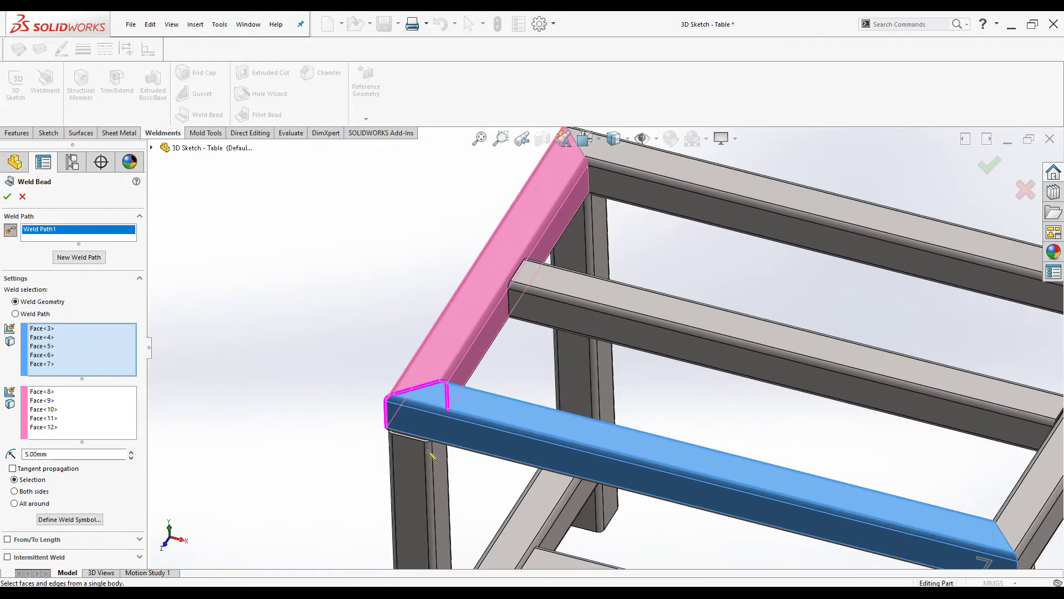
scroll(409, 417, "down", 5)
scroll(406, 413, "down", 1)
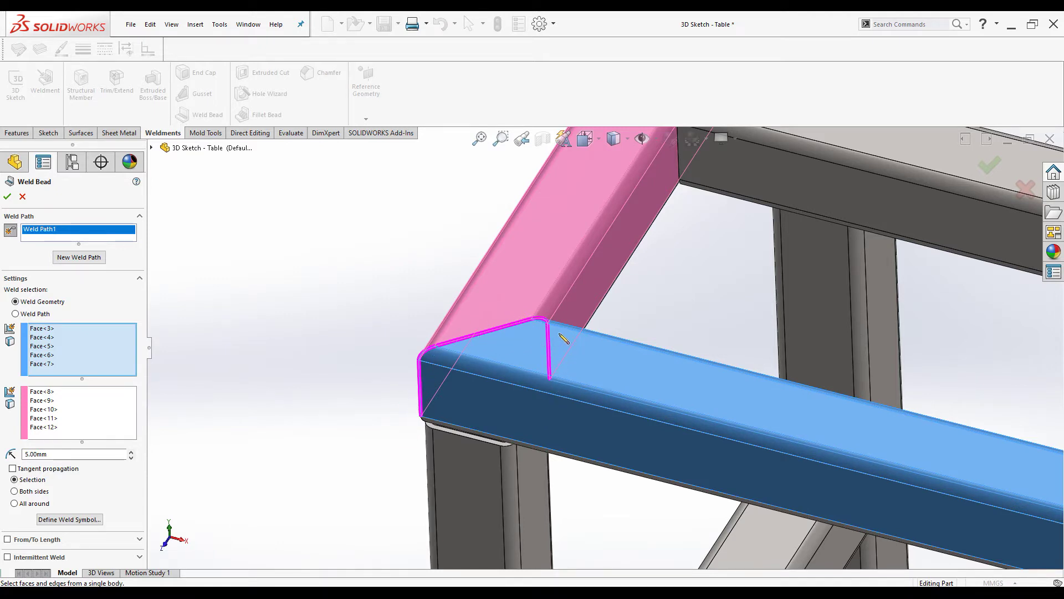
scroll(399, 439, "up", 8)
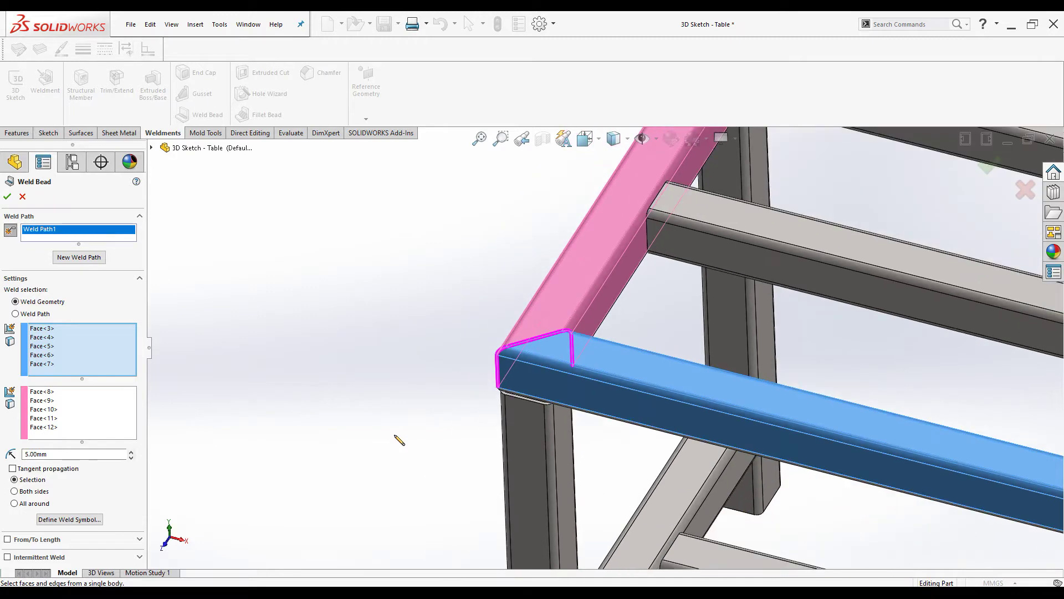
scroll(862, 186, "down", 3)
scroll(788, 220, "up", 3)
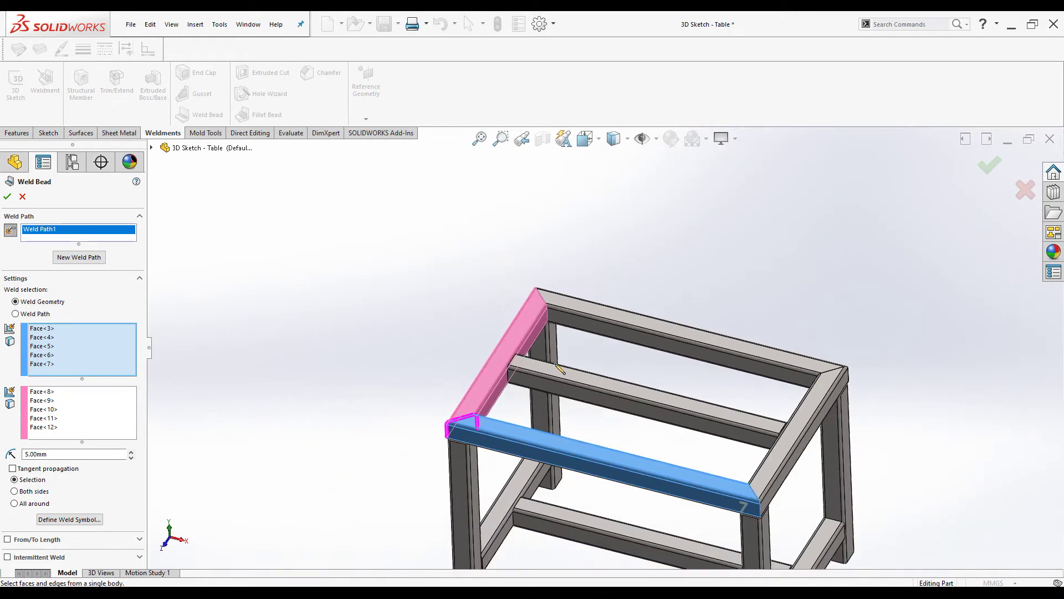
scroll(561, 369, "down", 6)
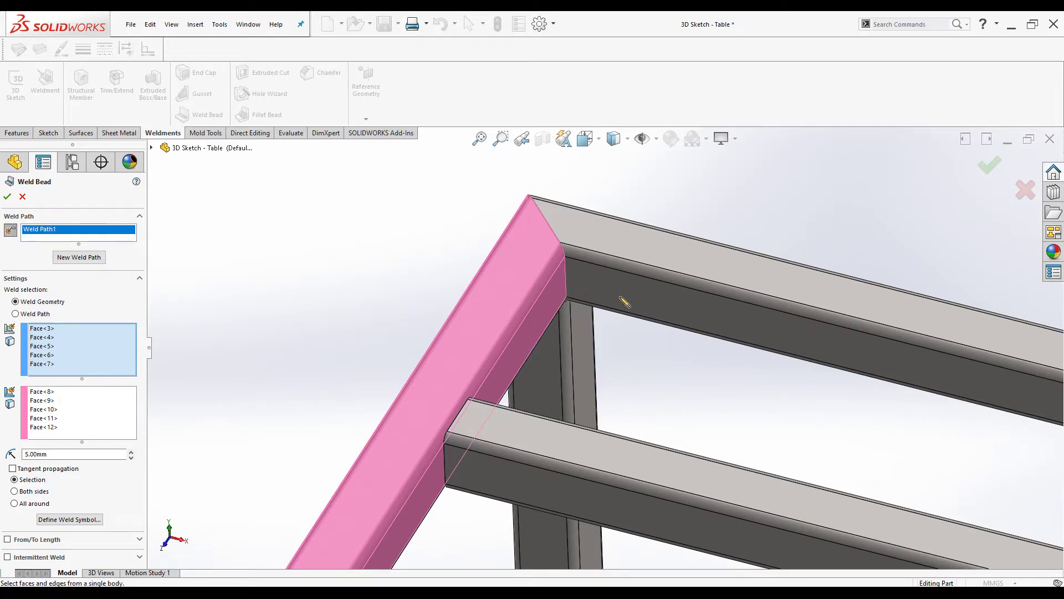
scroll(628, 359, "up", 1)
scroll(626, 356, "up", 2)
middle_click_drag(673, 377, 680, 418)
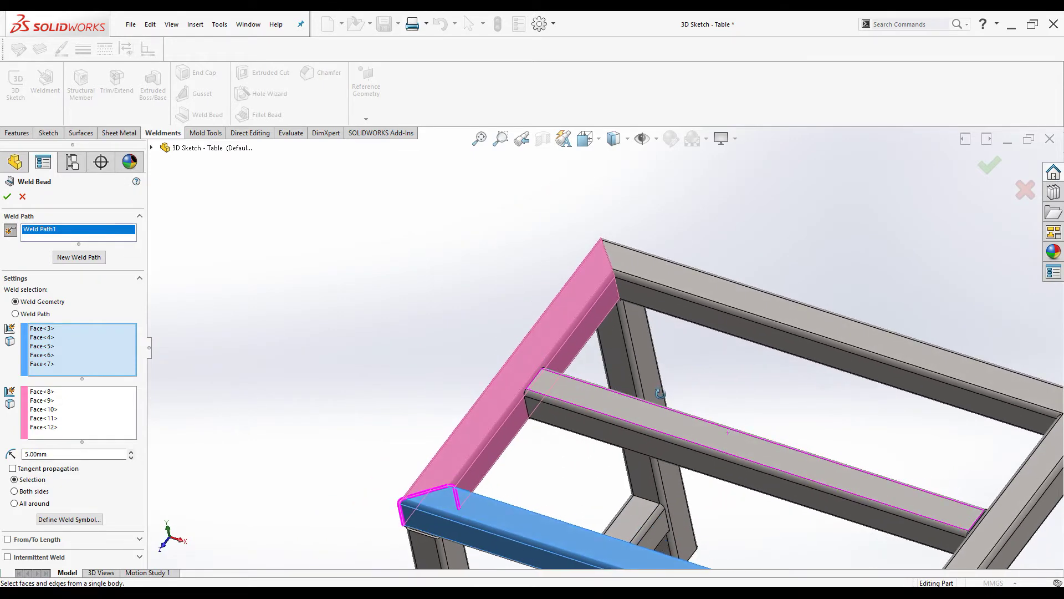
scroll(727, 309, "up", 1)
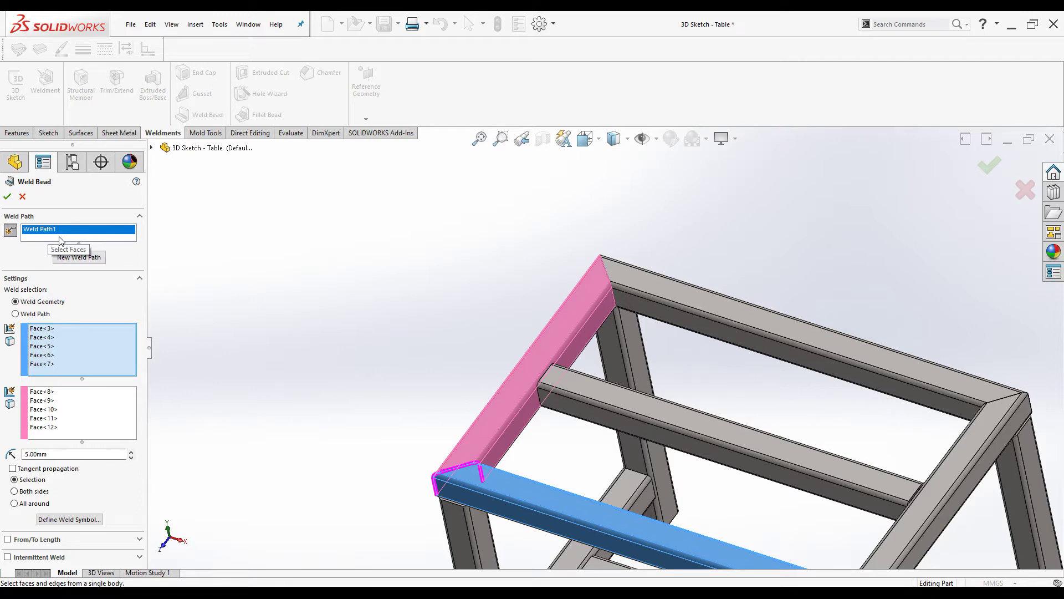
- Create a second weld path at the rear mitred corner, joining the rear long tabletop rail's faces to the adjoining short rail's faces
left_click_drag(659, 313, 720, 293)
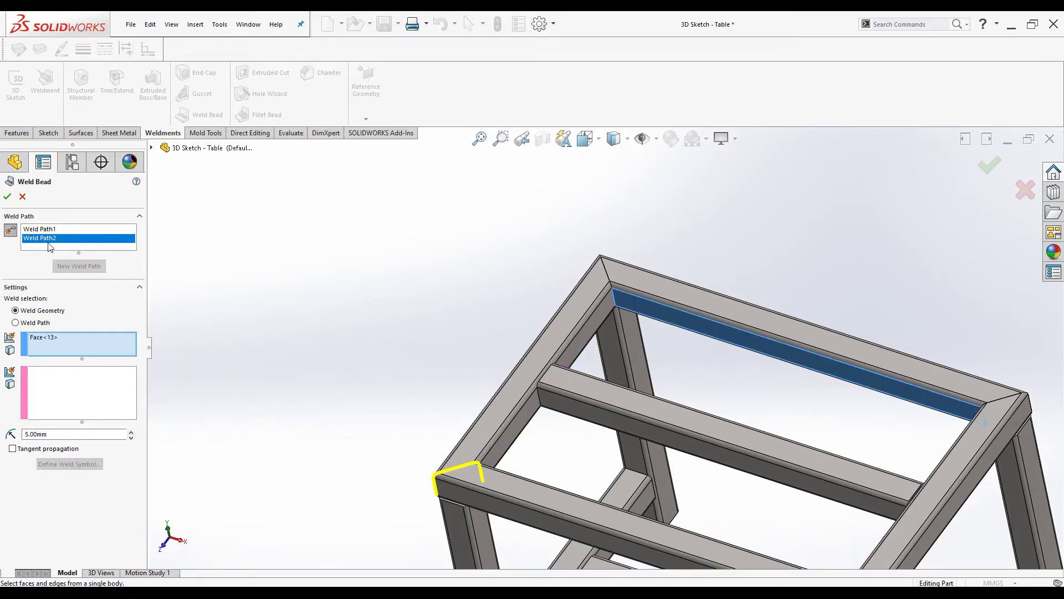
middle_click_drag(365, 293, 597, 306)
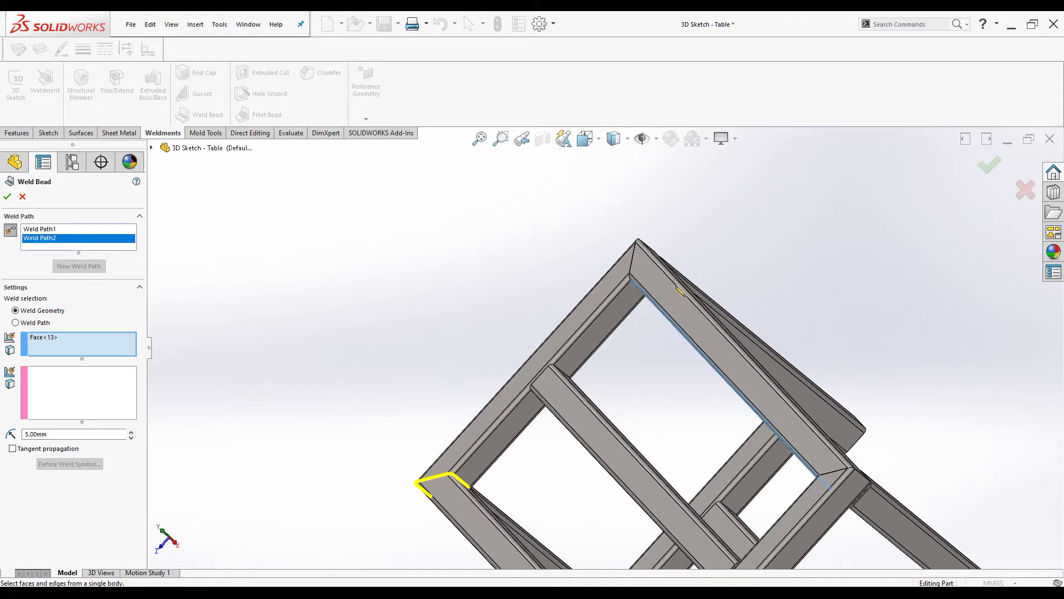
mouse_move(682, 287)
left_mouse_down()
mouse_move(661, 328)
mouse_move(721, 326)
left_mouse_up()
mouse_move(686, 368)
middle_mouse_down()
mouse_move(668, 376)
mouse_move(775, 278)
middle_mouse_up()
left_click_drag(738, 291, 713, 306)
middle_click_drag(696, 349, 751, 301)
scroll(614, 295, "down", 5)
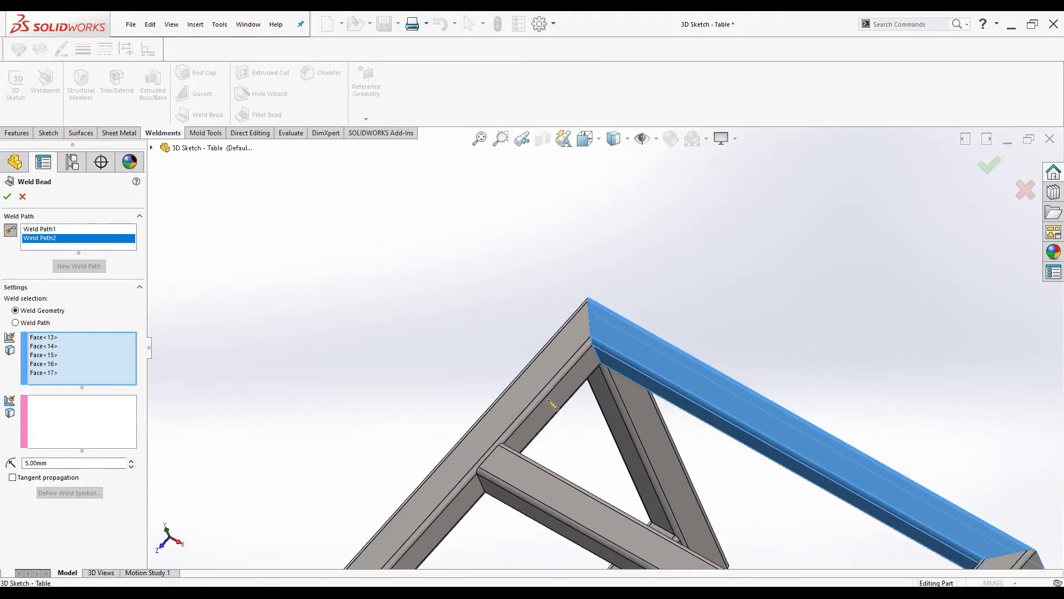
left_click_drag(551, 391, 531, 377)
left_click_drag(497, 394, 471, 387)
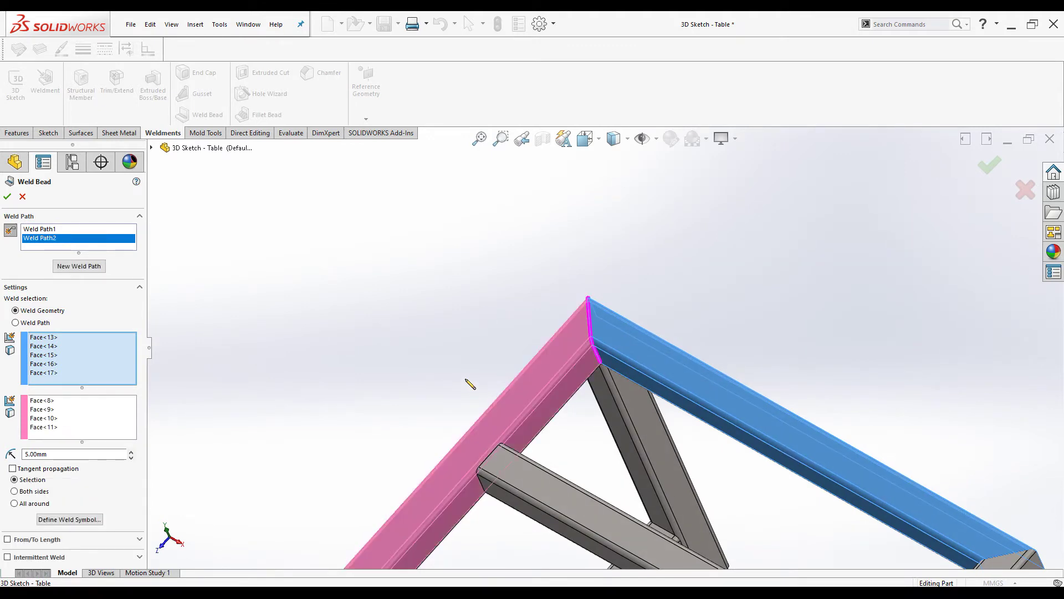
- Add the short tabletop rail's outer face to the second weld path so it also covers the outside of the rear mitred corner
scroll(468, 379, "up", 3)
middle_click_drag(469, 381, 550, 373)
scroll(529, 375, "up", 1)
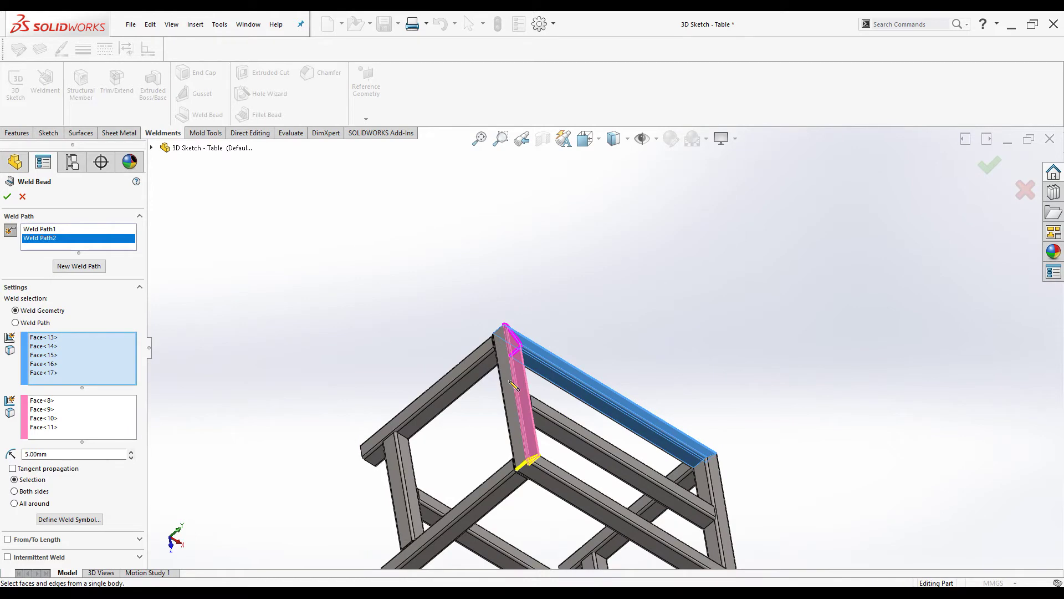
left_click_drag(508, 387, 522, 389)
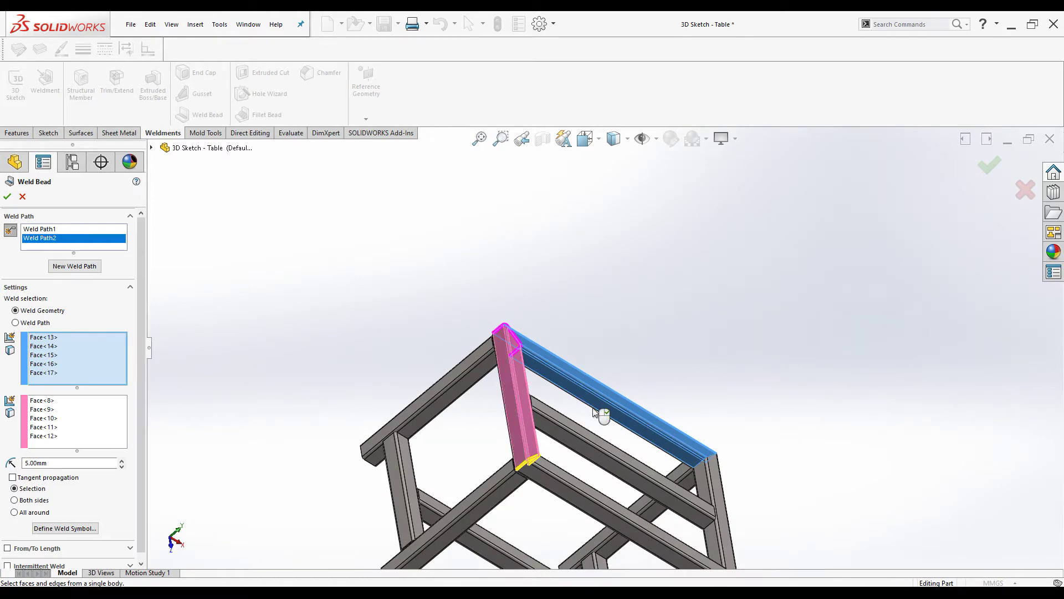
scroll(600, 414, "up", 3)
middle_click_drag(599, 414, 495, 406)
scroll(526, 399, "down", 3)
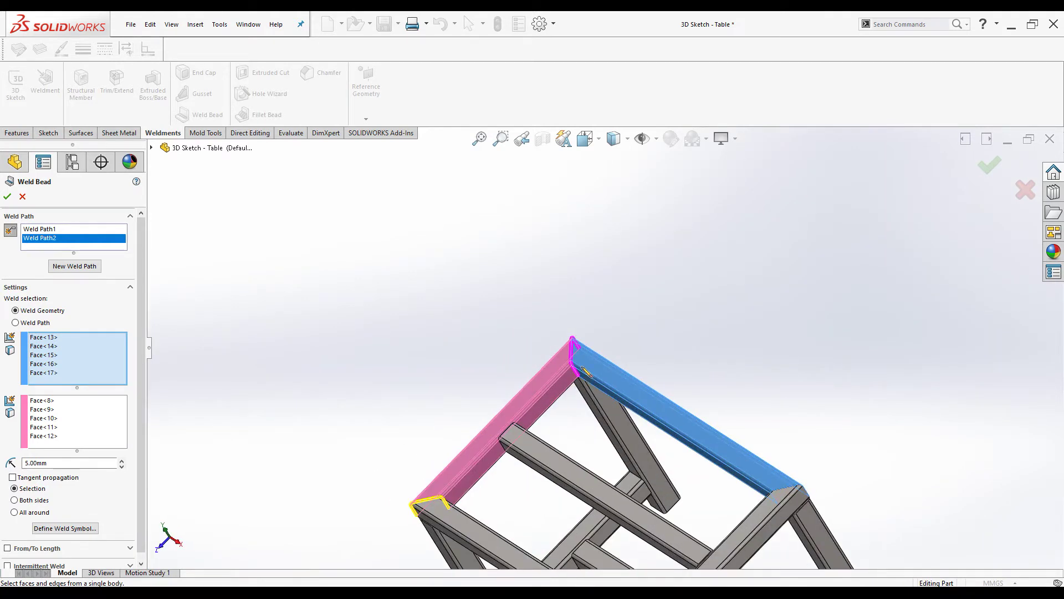
- Start a third weld path and select the outer, top and inner faces of the opposite short tabletop rail as its first side
scroll(576, 388, "up", 2)
scroll(596, 384, "down", 2)
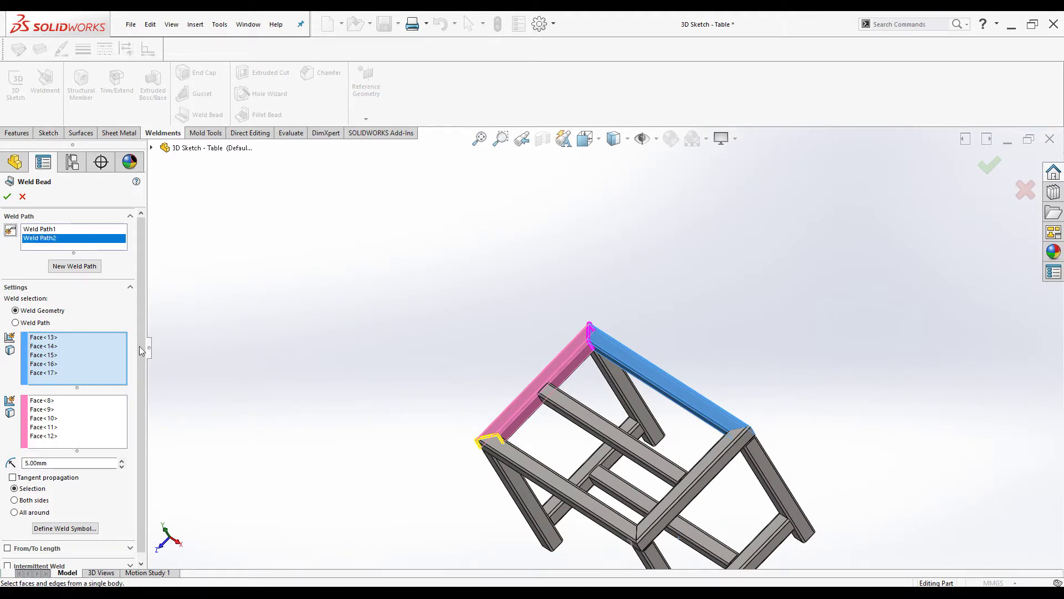
scroll(674, 431, "up", 2)
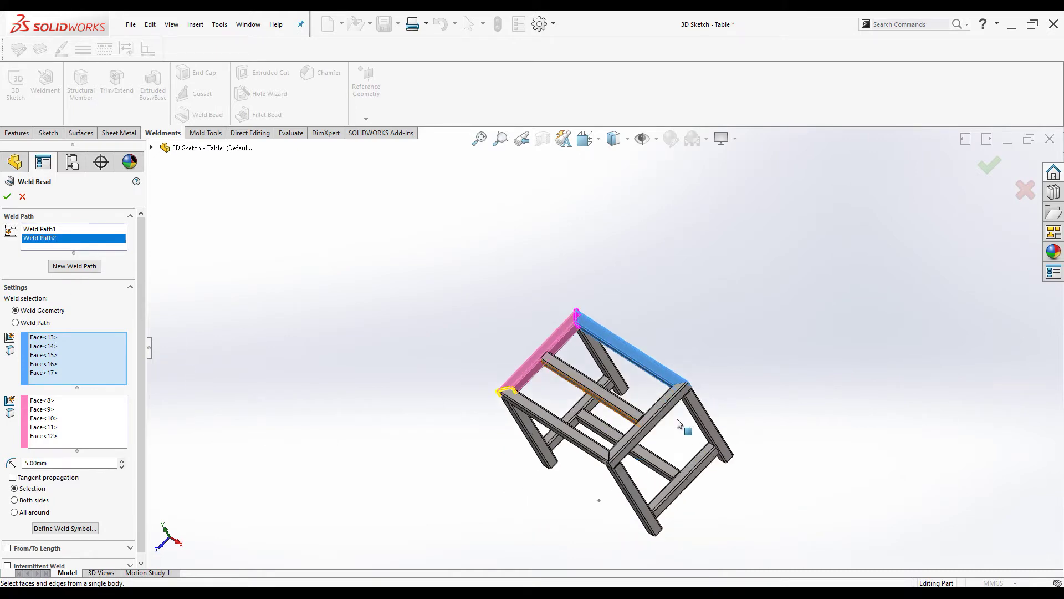
scroll(678, 421, "down", 7)
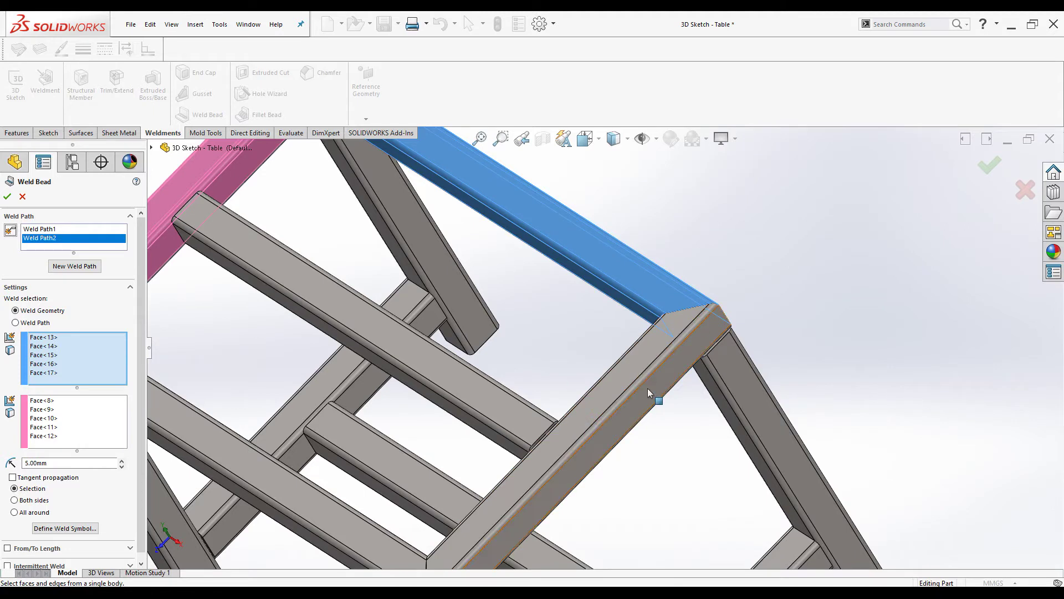
left_click(65, 268)
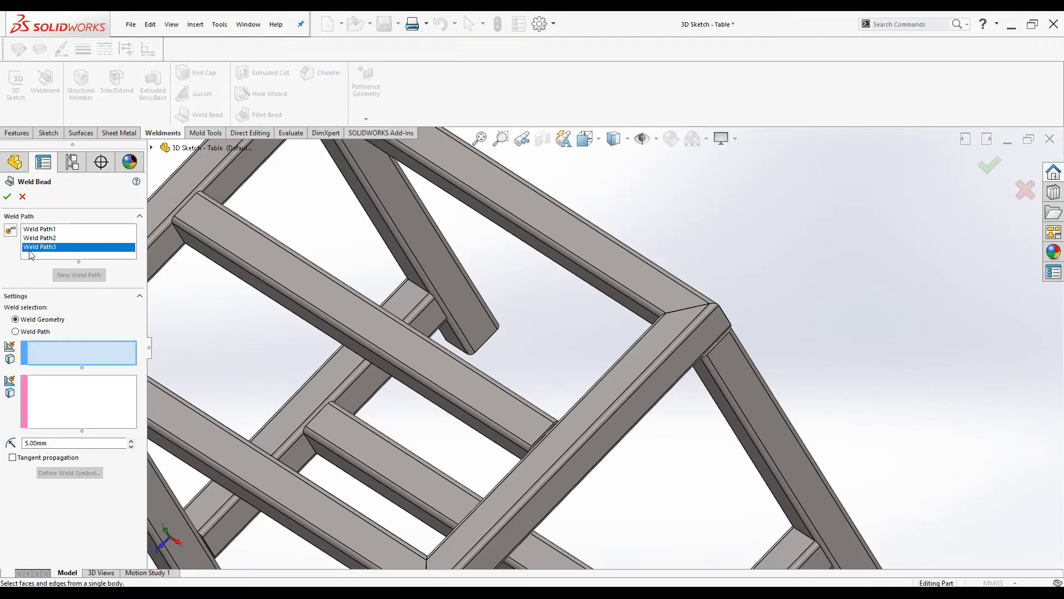
key("f")
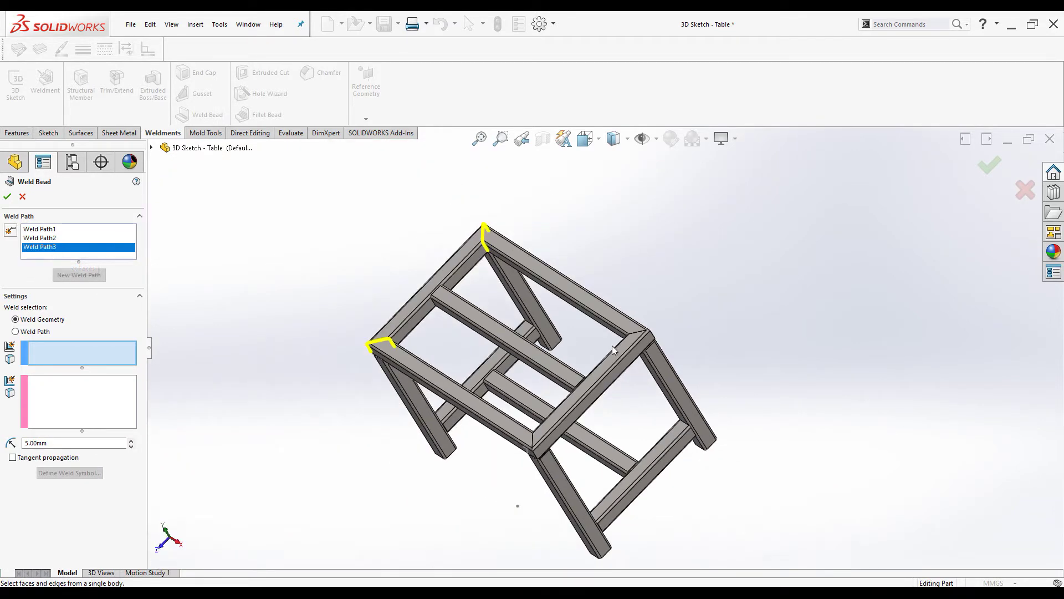
scroll(620, 339, "up", 3)
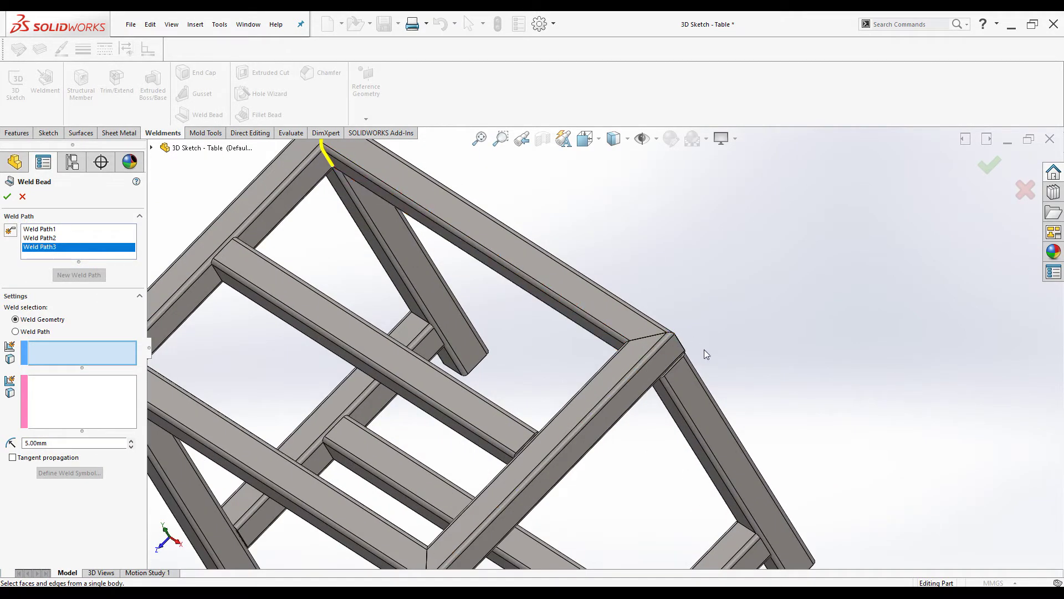
key("f")
scroll(593, 358, "up", 3)
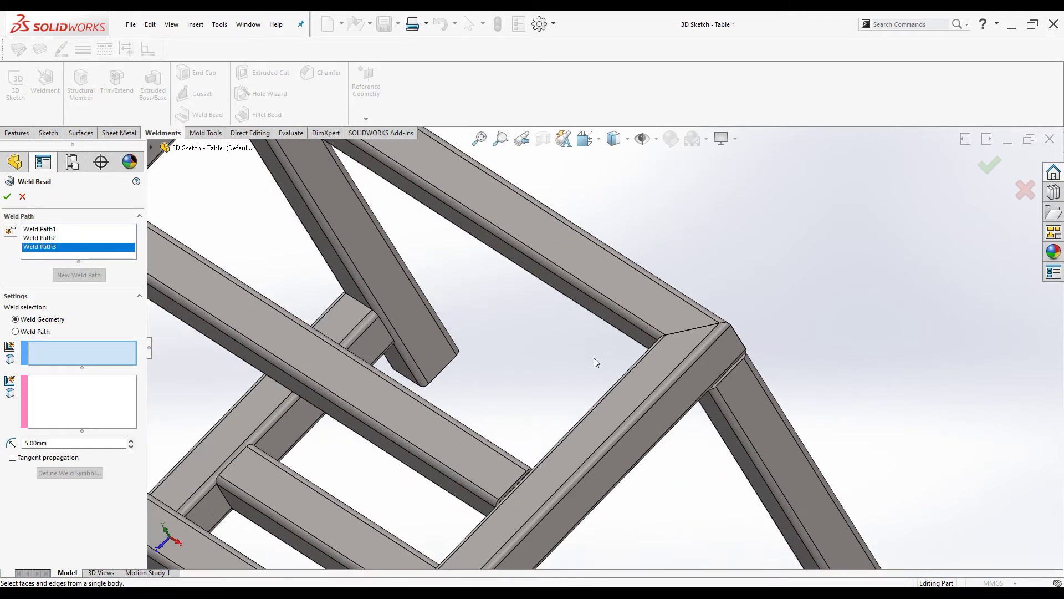
left_click(670, 402)
left_click(643, 394)
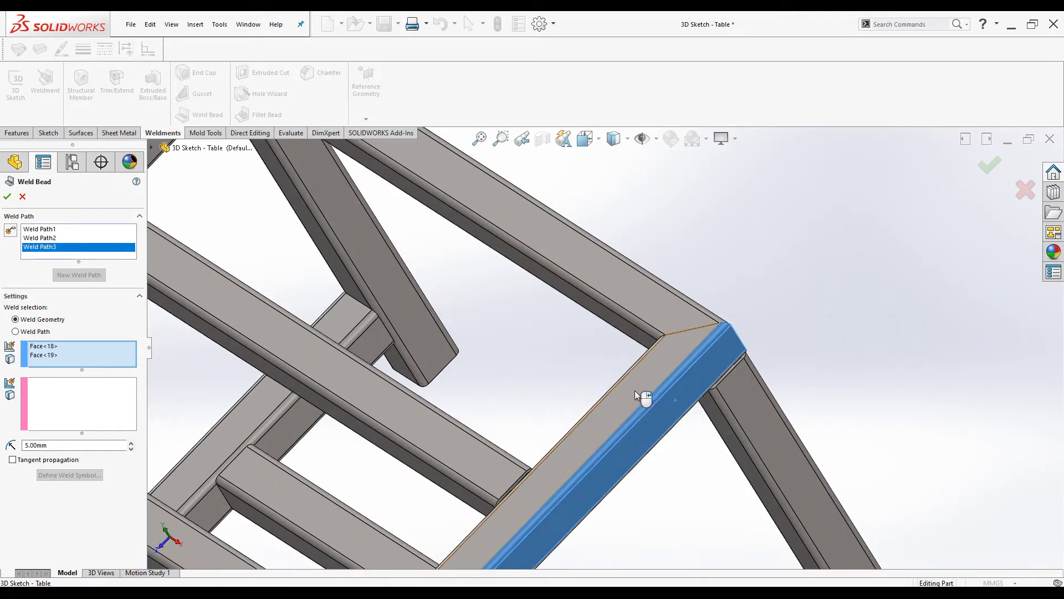
left_click(624, 393)
middle_click_drag(610, 398, 676, 401)
scroll(601, 361, "down", 3)
left_click(600, 359)
left_click(551, 365)
left_click(550, 365)
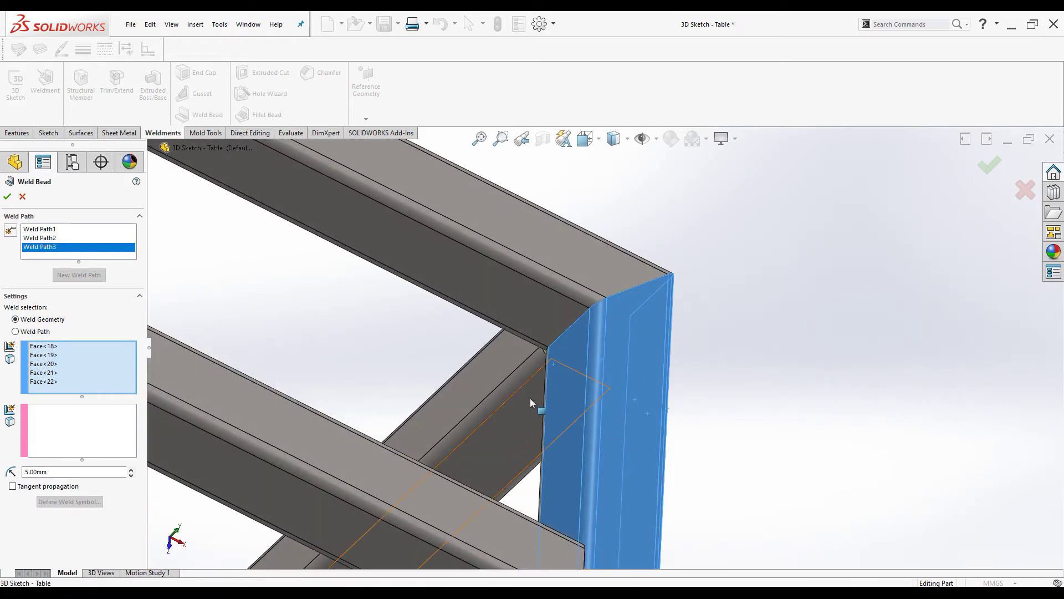
- Select the rear long tabletop rail's inner, top and outer faces, including the rounded ones, as the third weld path's other side
left_click(510, 299)
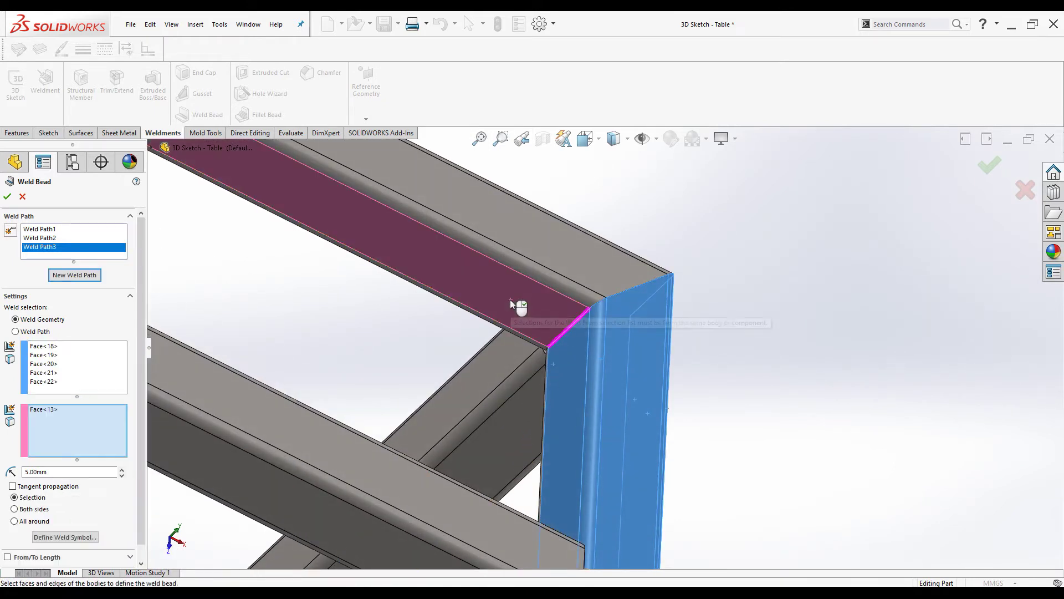
left_click(548, 267)
left_click(553, 254)
middle_click_drag(553, 253, 299, 303)
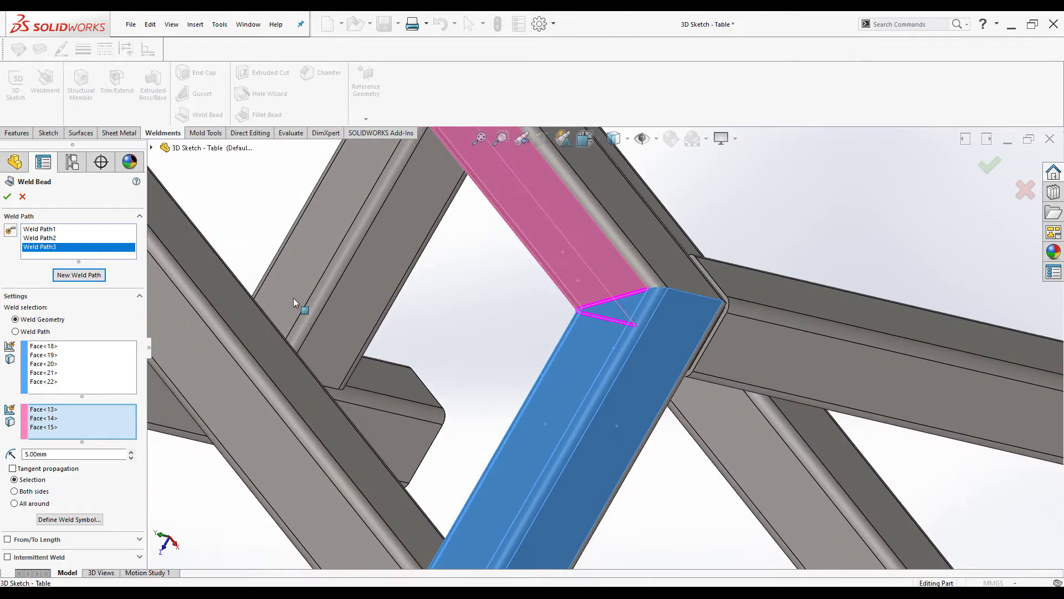
left_click(639, 270)
left_click(663, 254)
- Examine the third weld path at its mitred corner and the remaining front corner of the tabletop frame
scroll(703, 361, "up", 5)
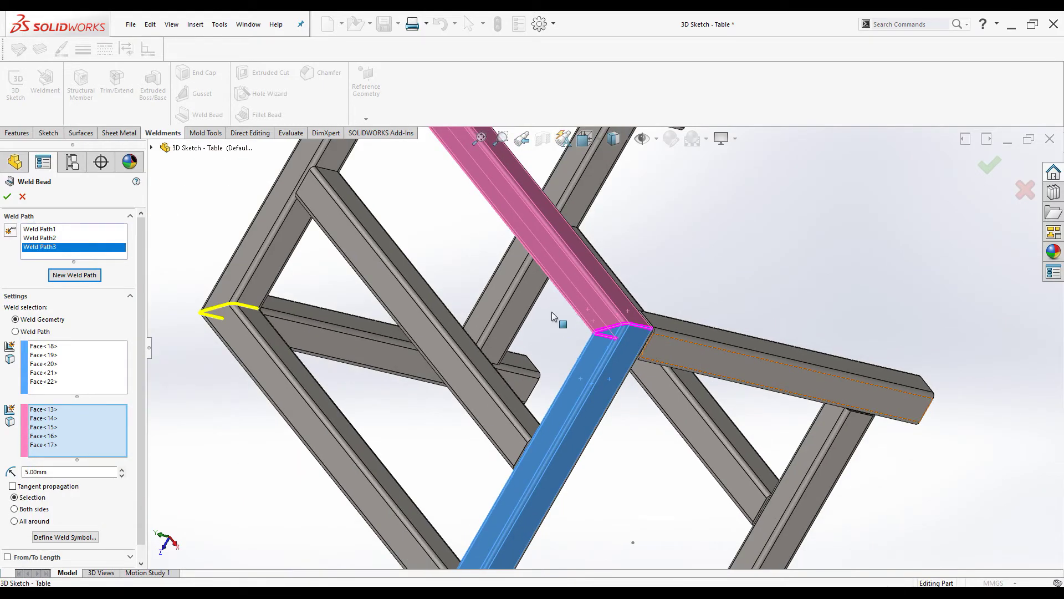
middle_click_drag(551, 311, 609, 287)
scroll(545, 368, "up", 6)
scroll(825, 294, "down", 4)
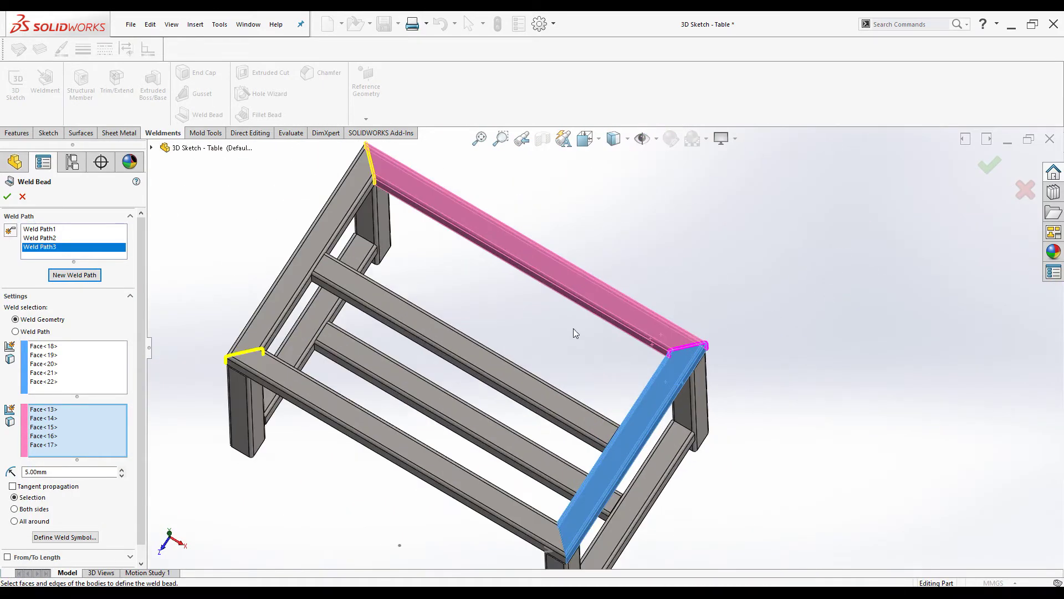
scroll(573, 330, "down", 6)
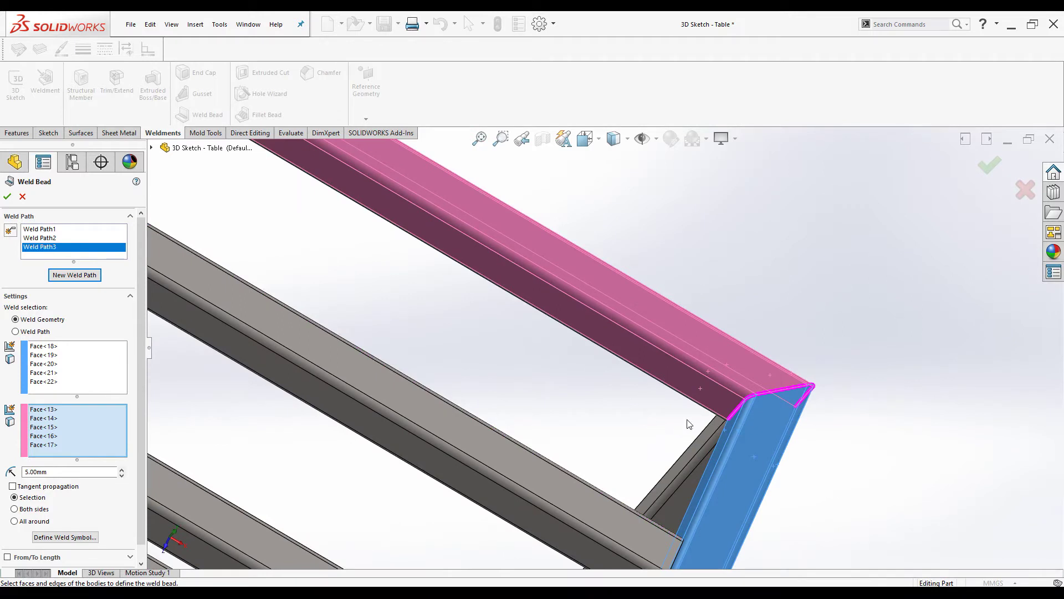
scroll(817, 388, "up", 1)
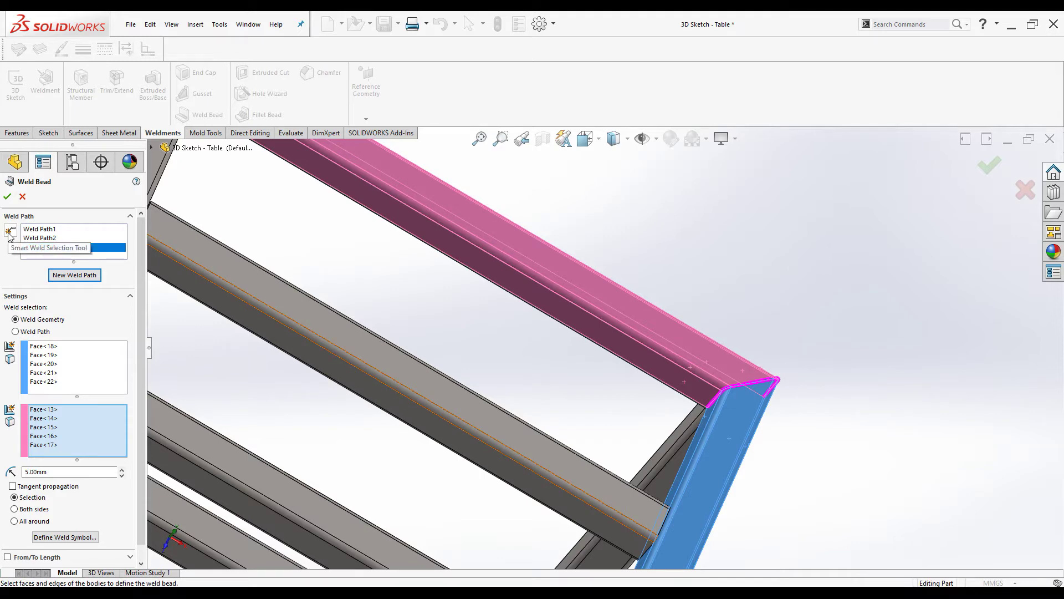
scroll(432, 312, "up", 7)
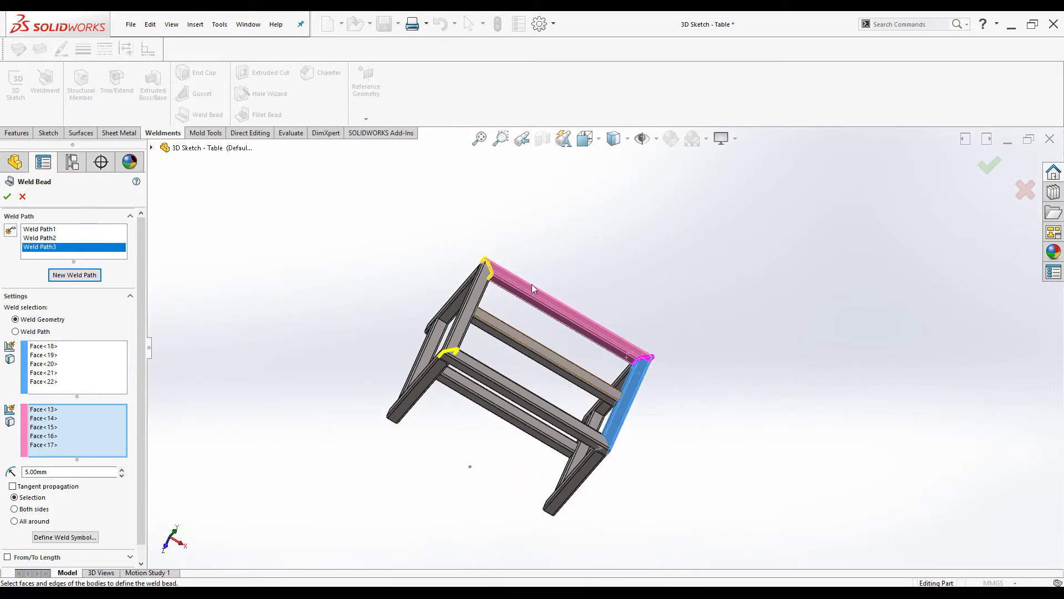
scroll(498, 262, "down", 1)
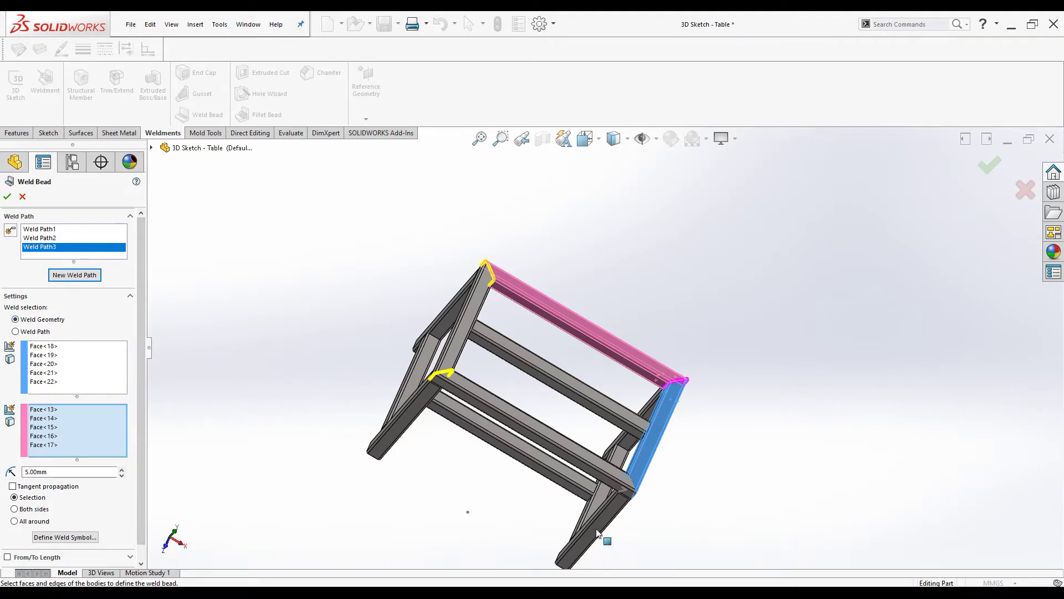
scroll(637, 457, "down", 2)
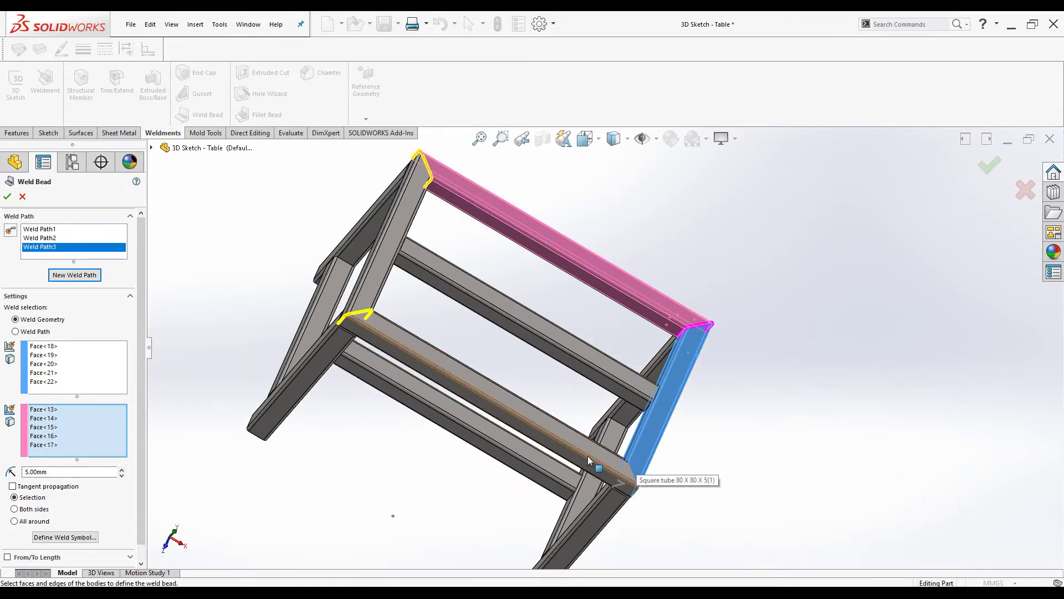
scroll(577, 444, "down", 2)
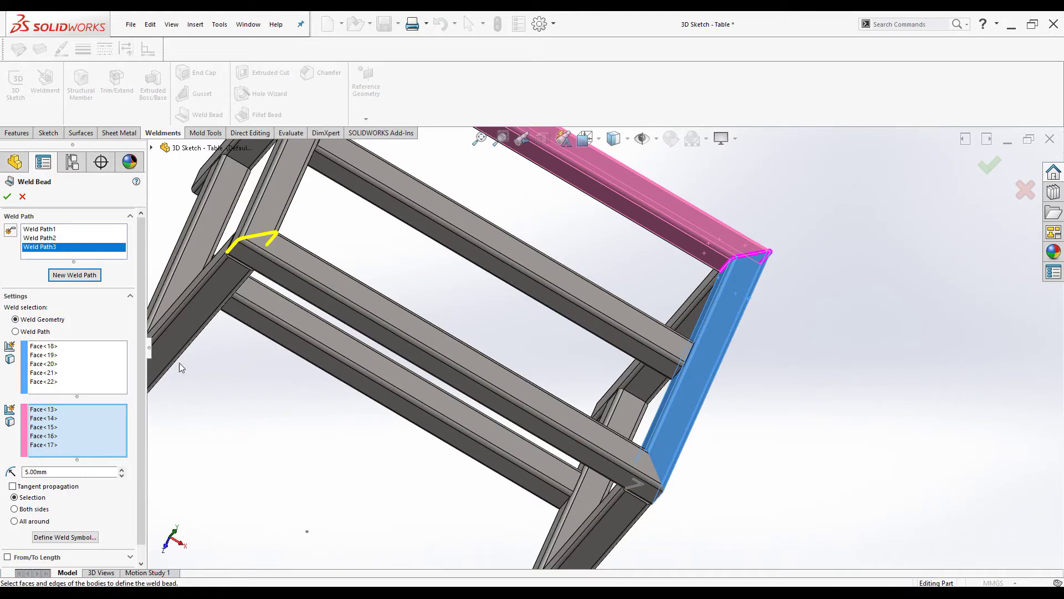
- Start a fourth weld path using the Weld Path selection and pick the outer, rounded and top mitre edges at the remaining front corner
left_click(74, 275)
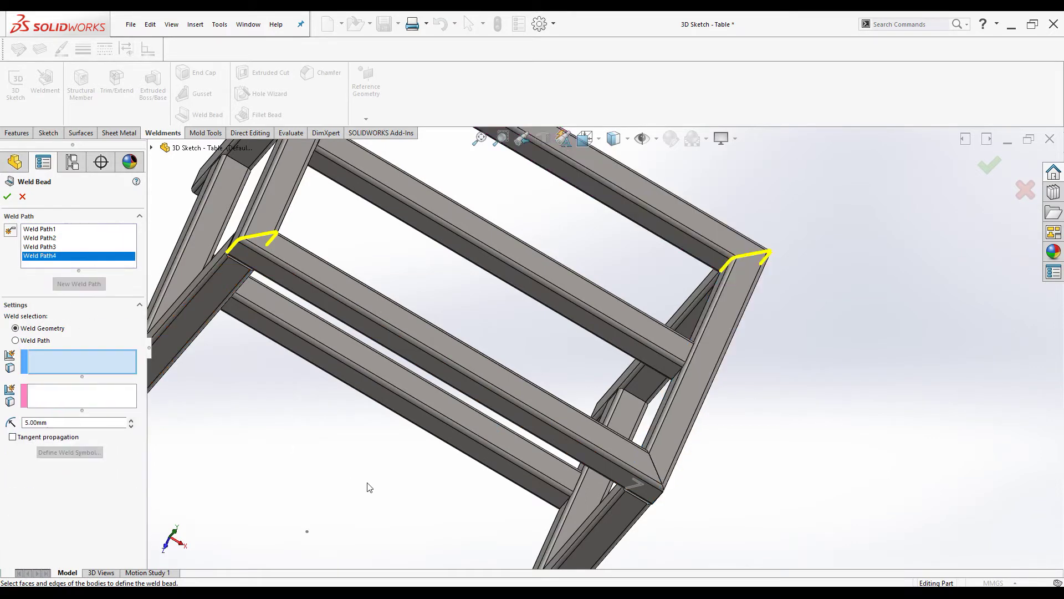
scroll(370, 488, "up", 5)
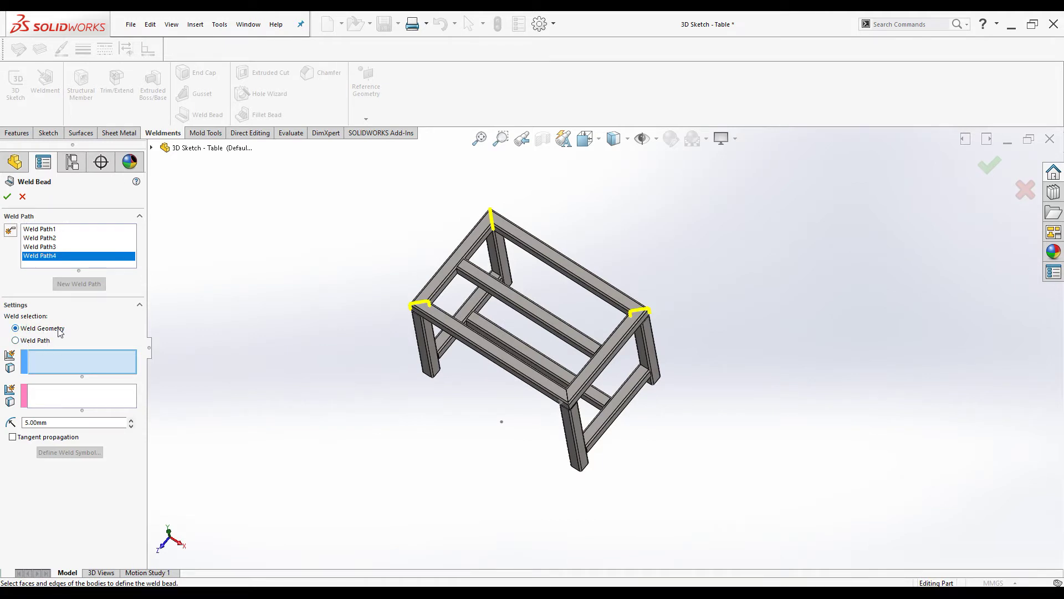
left_click(16, 341)
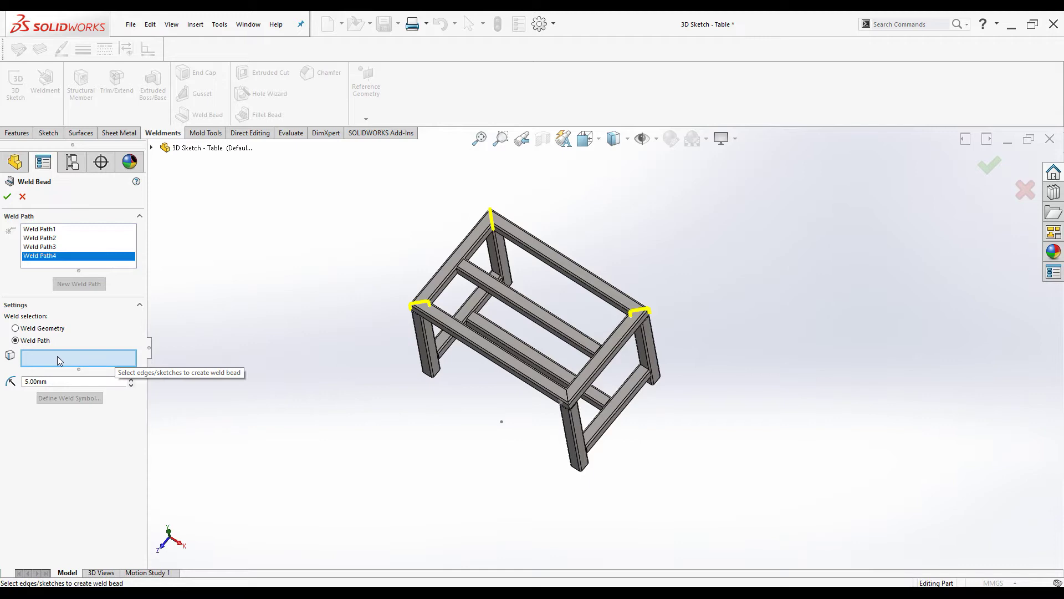
scroll(605, 382, "down", 8)
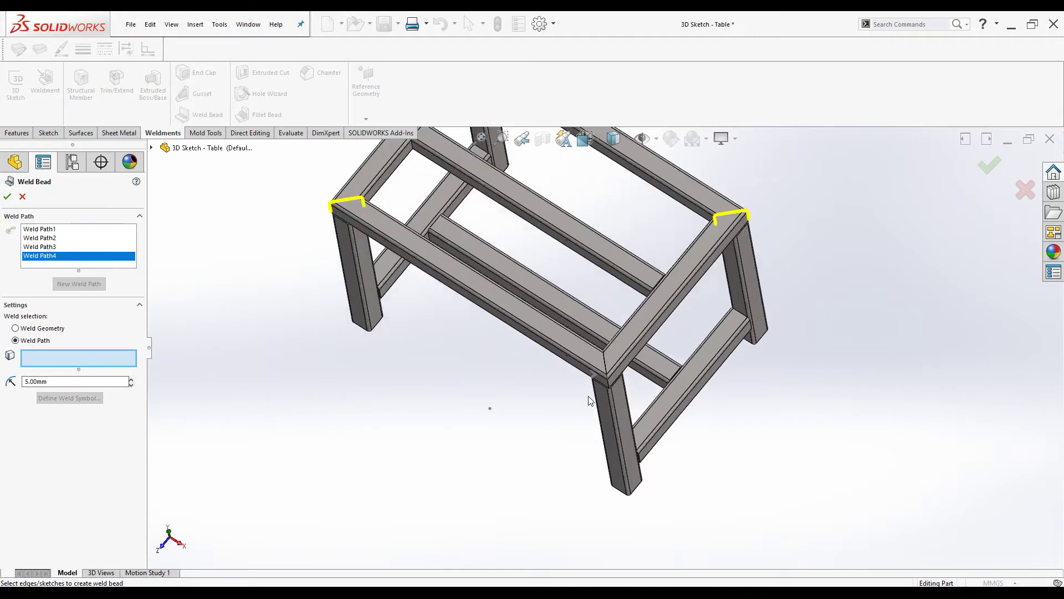
left_click(630, 370)
left_click(622, 318)
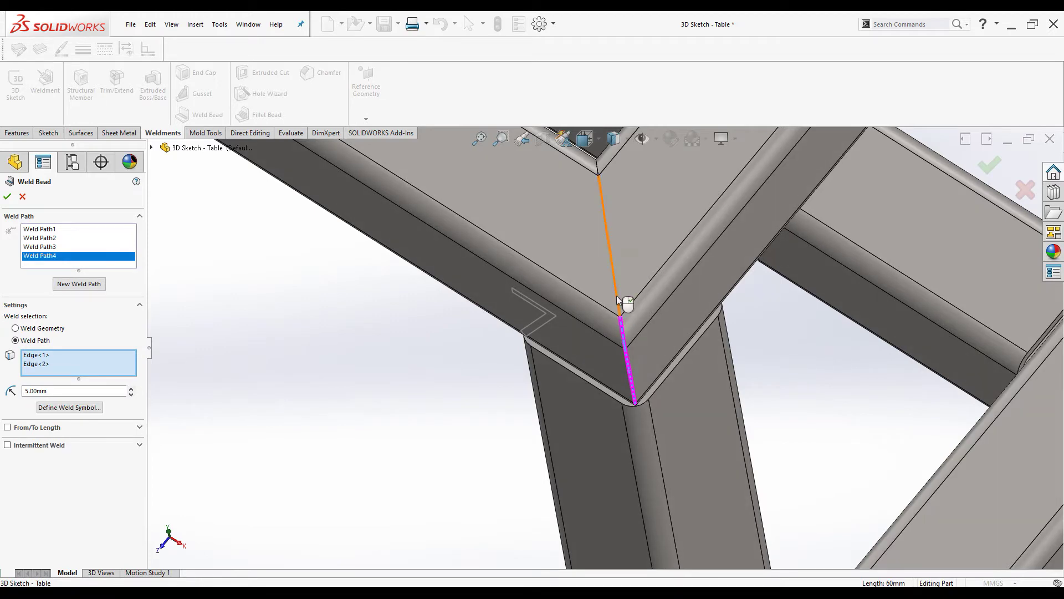
left_click(620, 304)
- Add the inner rounded edge and the inner side edge of the same mitred corner to the fourth weld path
middle_click_drag(625, 358, 651, 301)
scroll(586, 370, "up", 6)
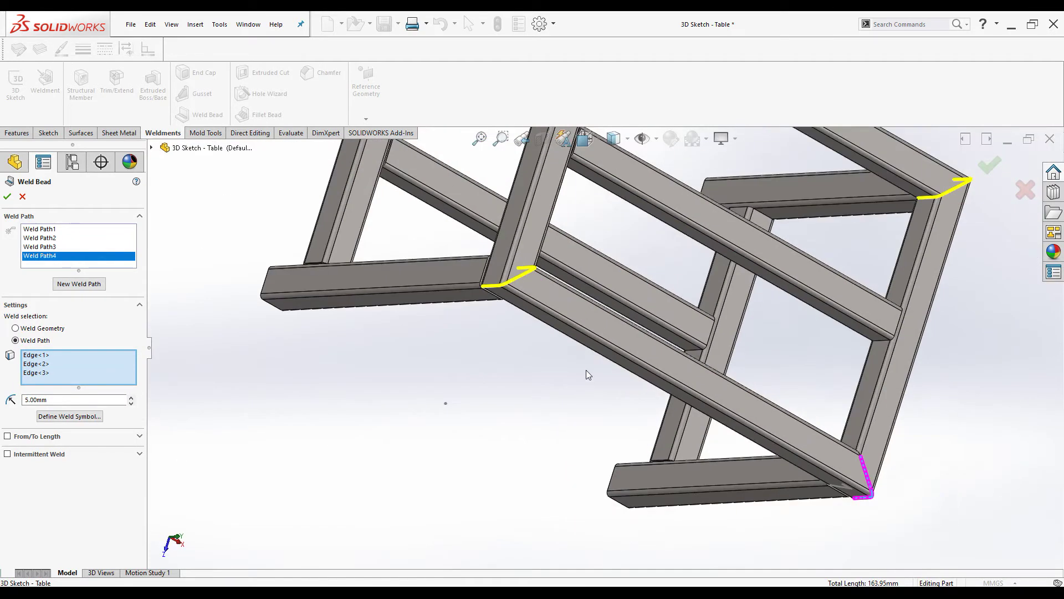
scroll(572, 368, "down", 6)
scroll(658, 439, "down", 2)
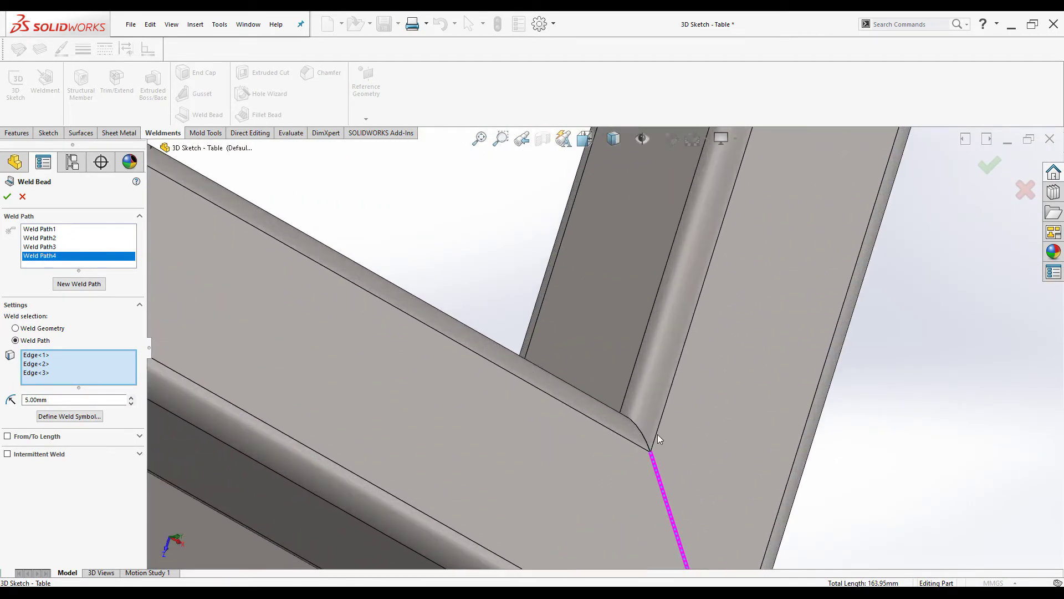
left_click(637, 430)
middle_click_drag(632, 426, 594, 378)
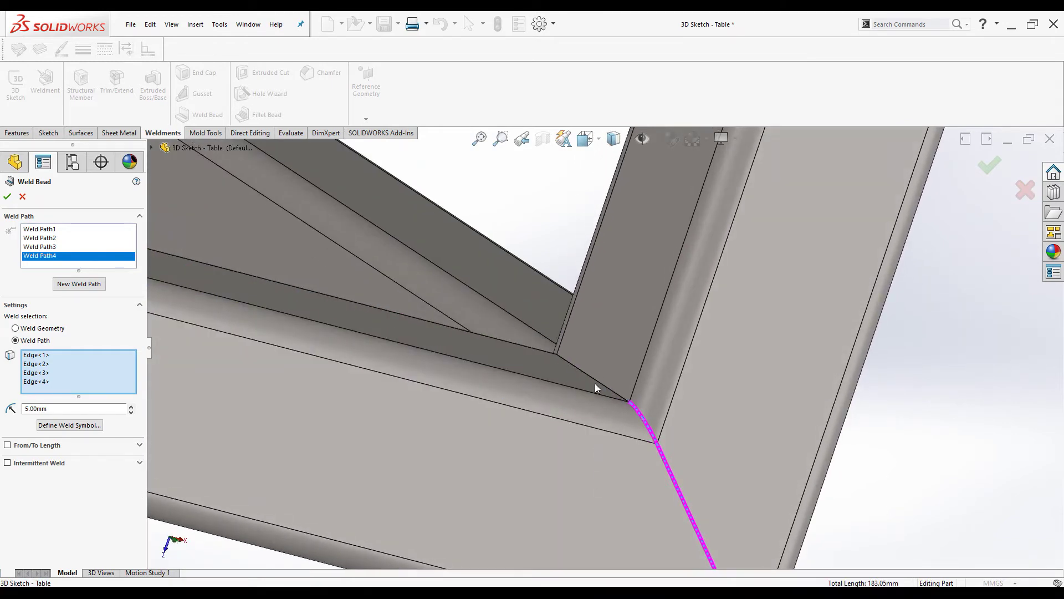
left_click(597, 383)
scroll(584, 392, "up", 3)
middle_click_drag(575, 415, 568, 451)
scroll(568, 450, "up", 5)
scroll(621, 412, "down", 2)
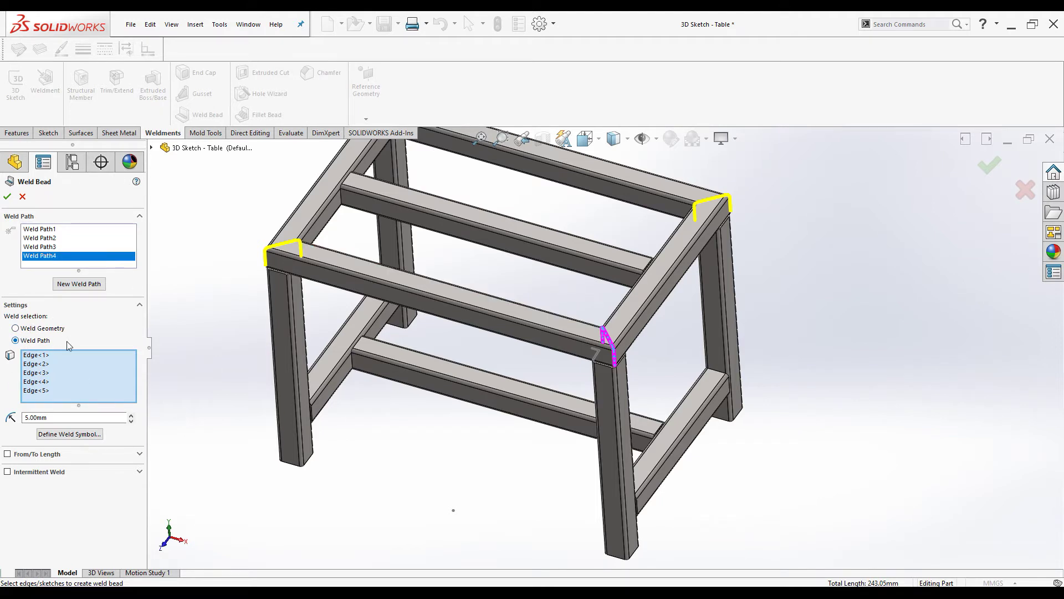
- Set the fourth weld path's bead size to 4 mm
left_click(39, 417)
type("4")
key("Return")
scroll(371, 356, "up", 4)
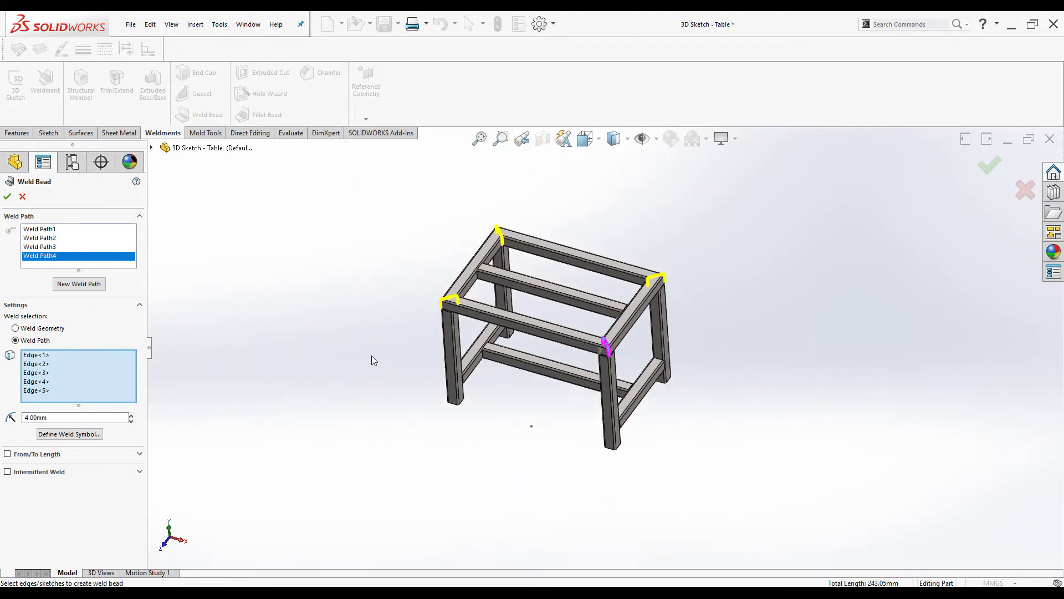
- Set the third weld path's bead size to 4 mm, and select Weld Path2 for editing
left_click(36, 248)
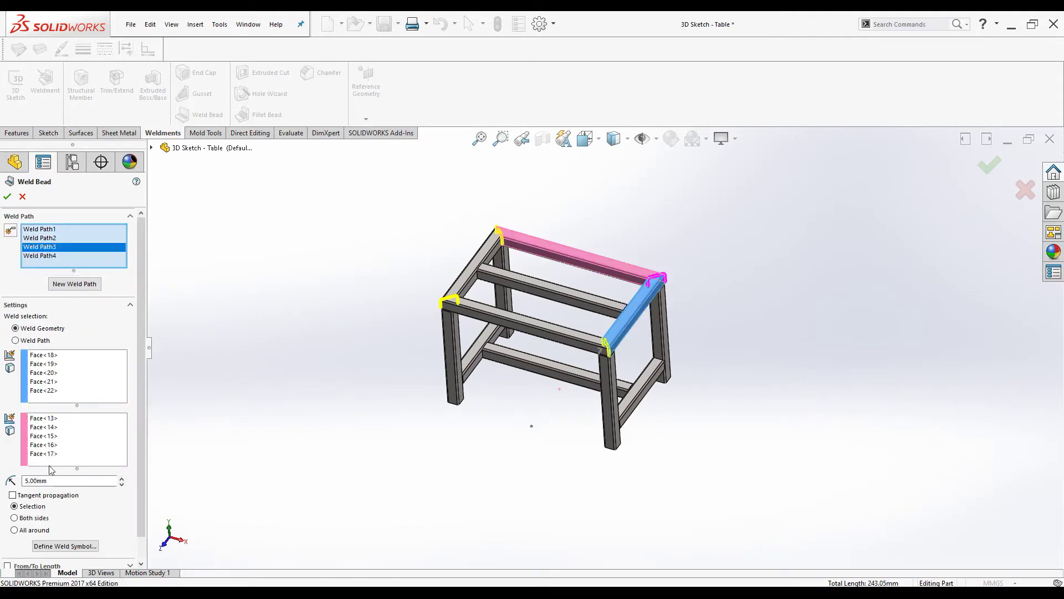
double_click(54, 481)
type("4")
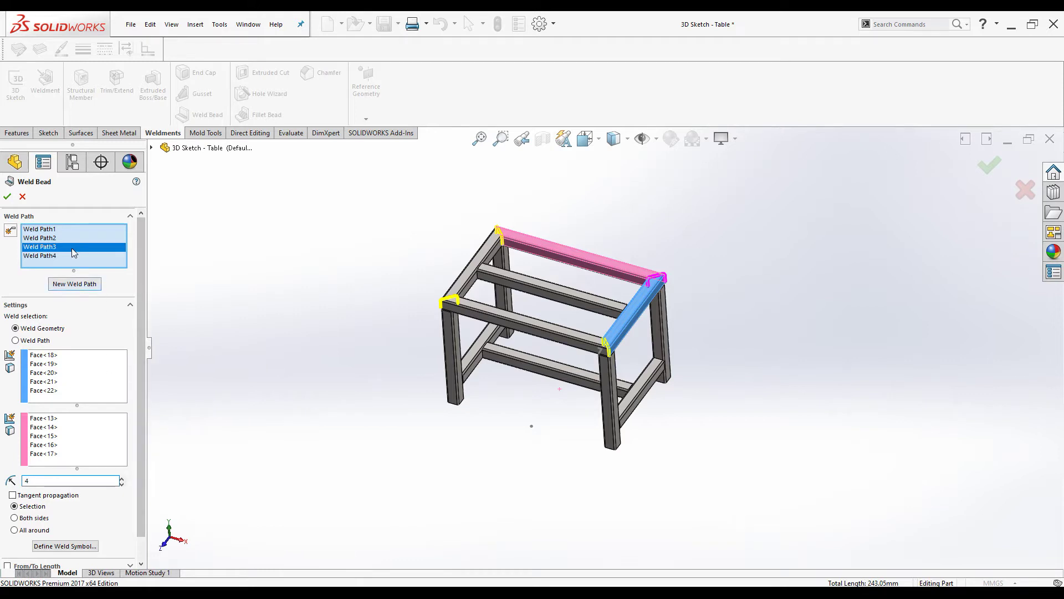
left_click(48, 239)
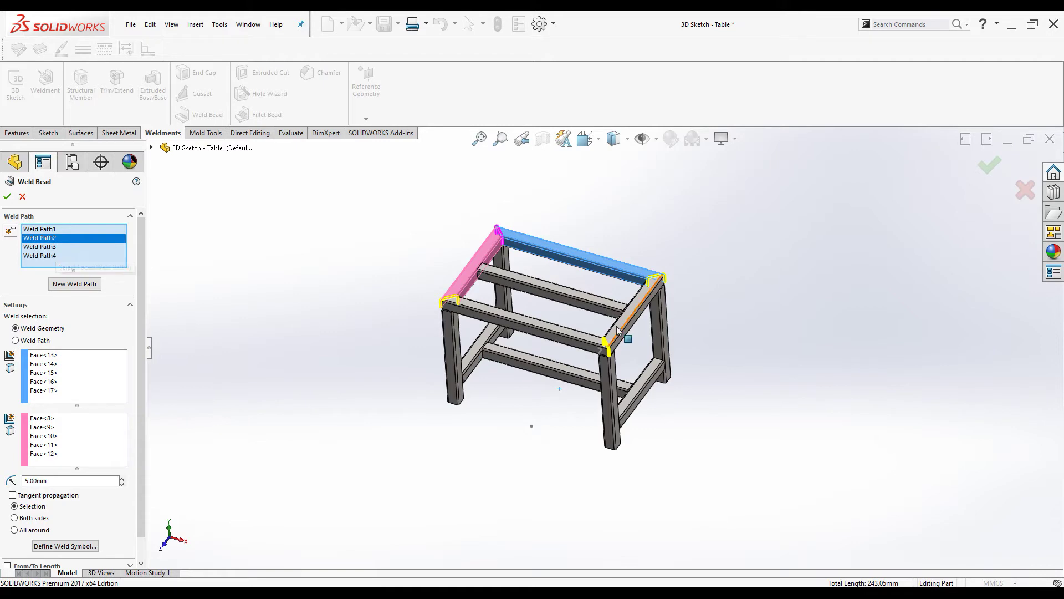
- Set the bead size of Weld Path2 and Weld Path1 to 4 mm
scroll(487, 235, "down", 4)
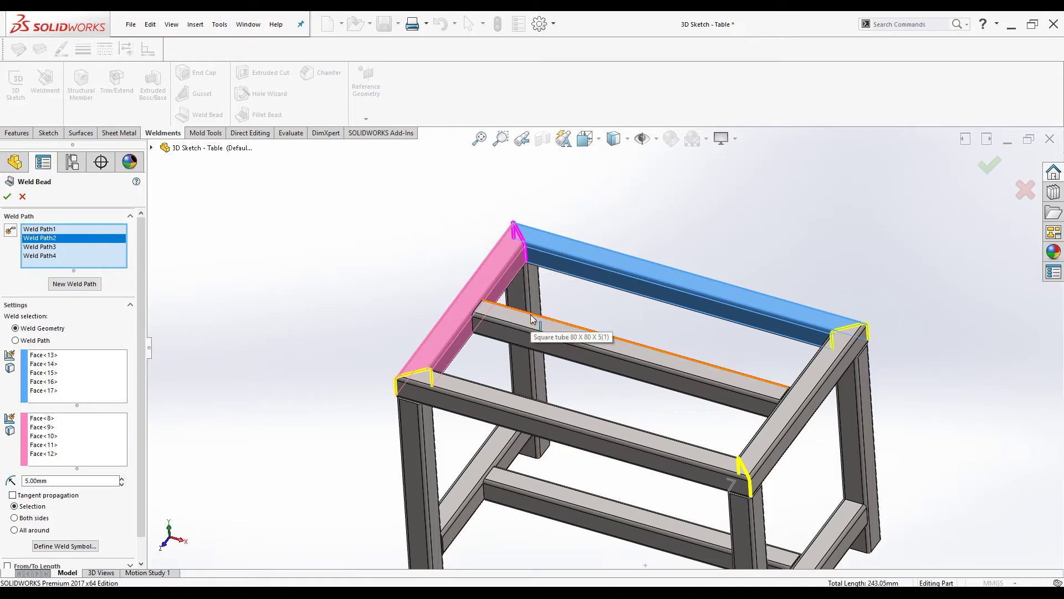
double_click(44, 481)
type("4")
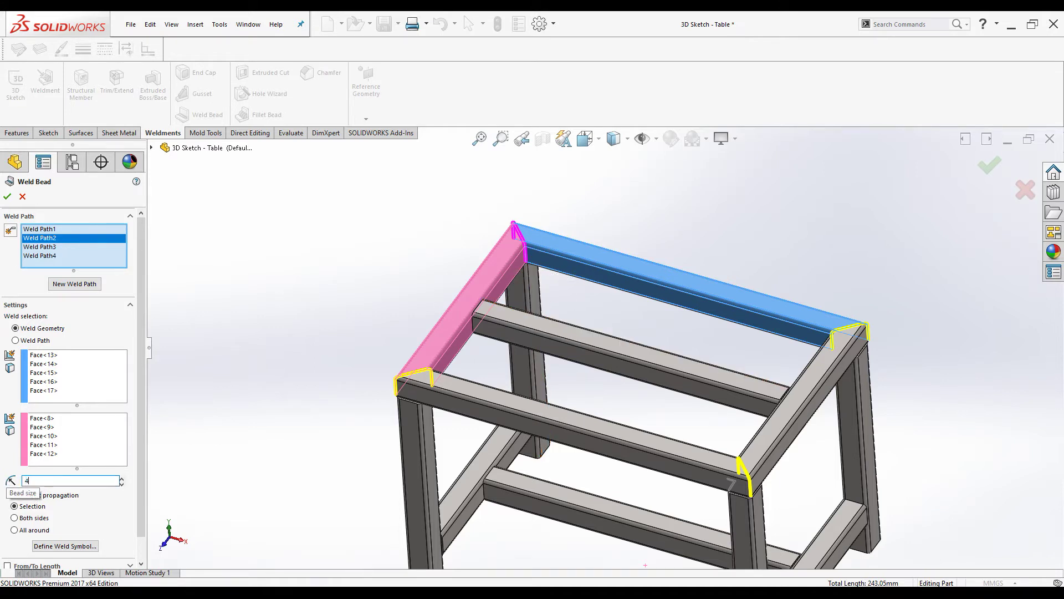
left_click(34, 230)
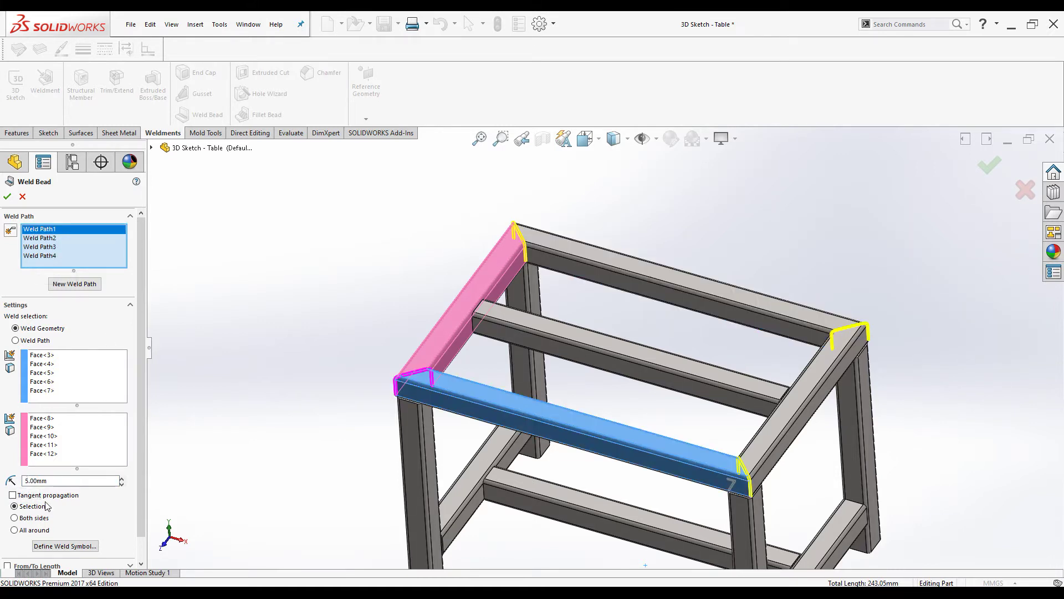
double_click(33, 481)
type("4")
scroll(417, 341, "up", 6)
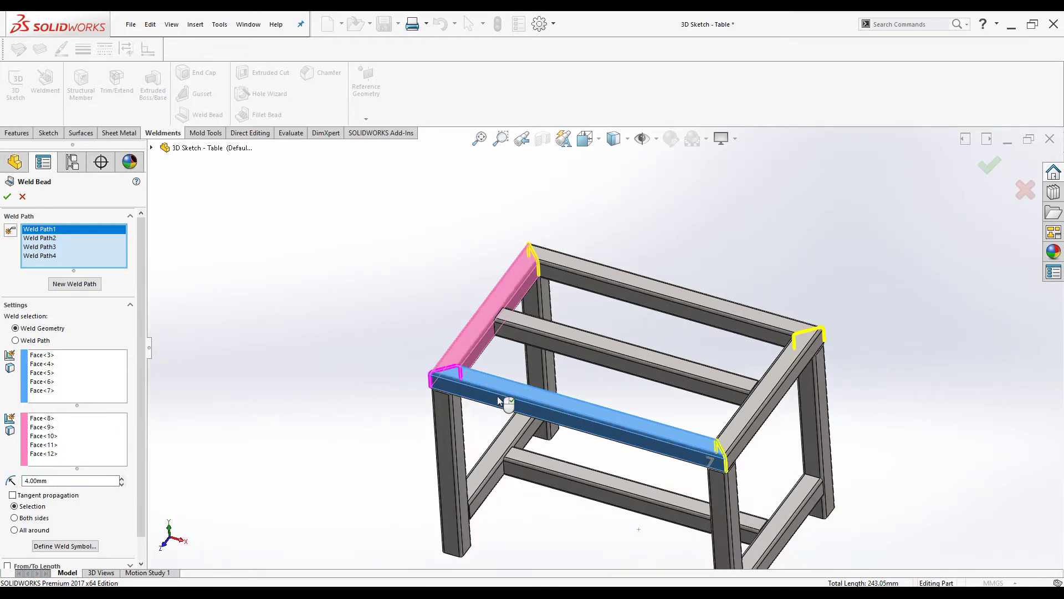
- Start a fifth weld path and use the Smart Weld Selection Tool to join the middle crossbar's side face to the left end rail's inner face
scroll(793, 399, "down", 3)
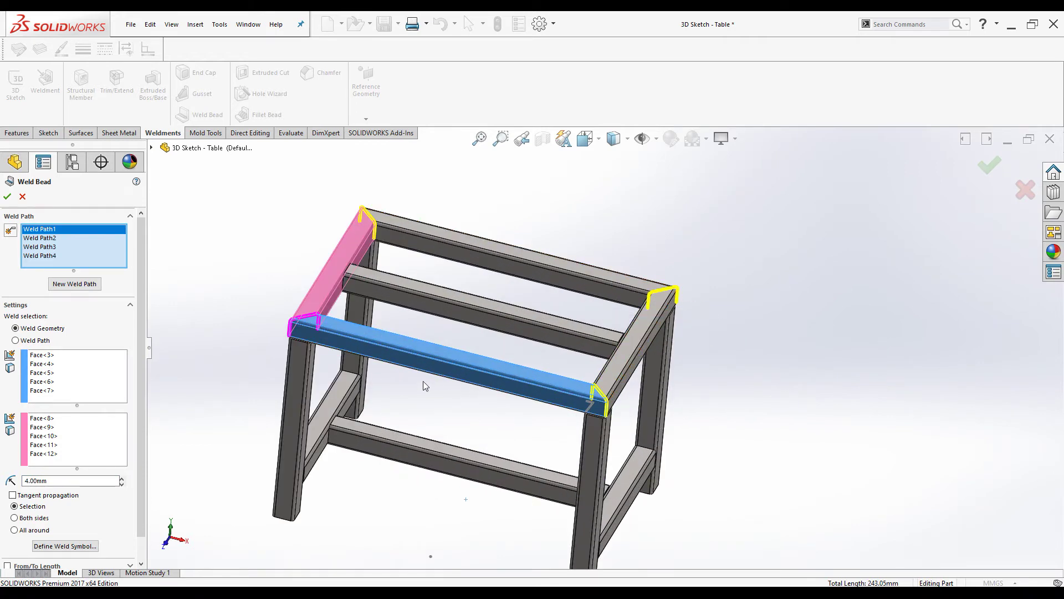
scroll(424, 315, "down", 2)
middle_click_drag(424, 315, 355, 283)
scroll(343, 269, "down", 2)
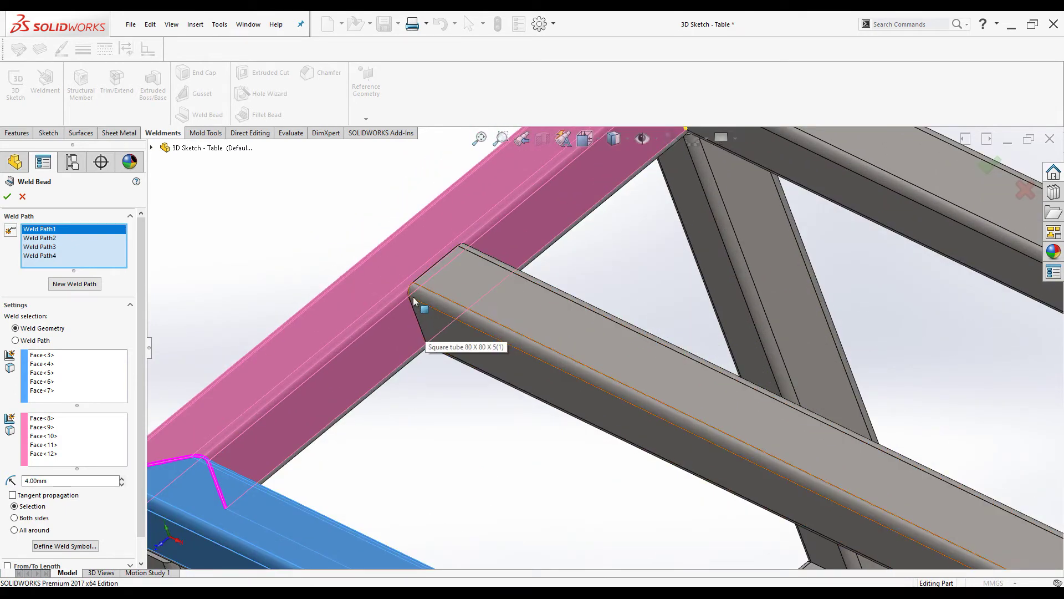
left_click(75, 283)
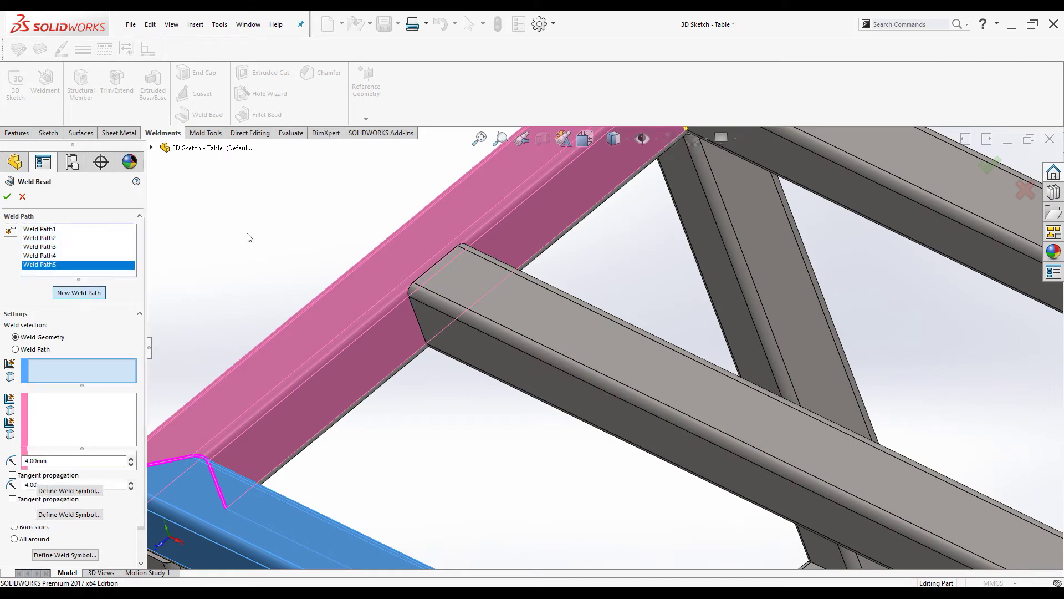
scroll(329, 300, "up", 3)
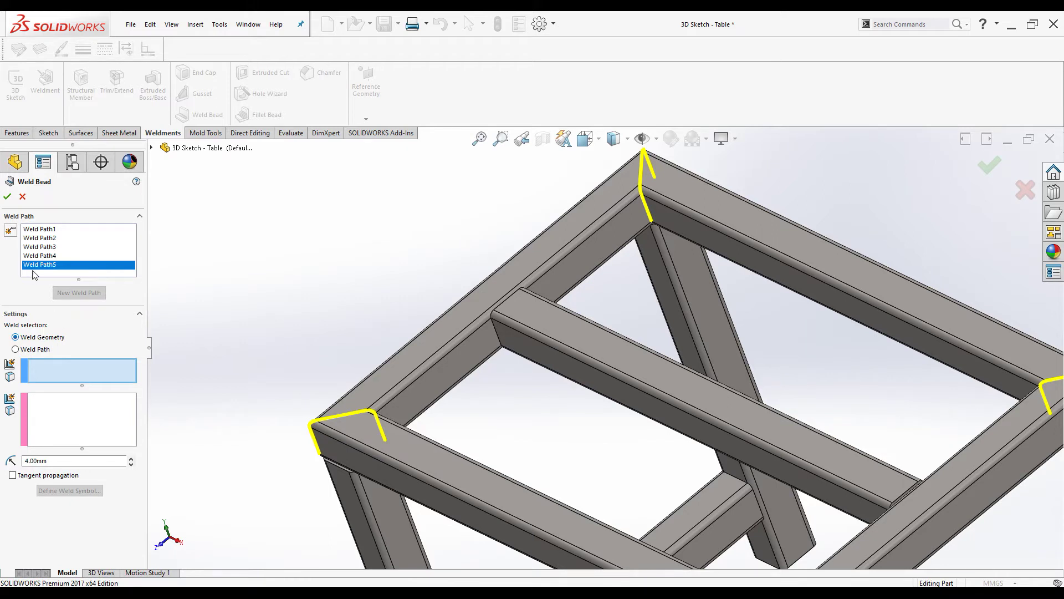
left_click(11, 232)
scroll(533, 353, "down", 3)
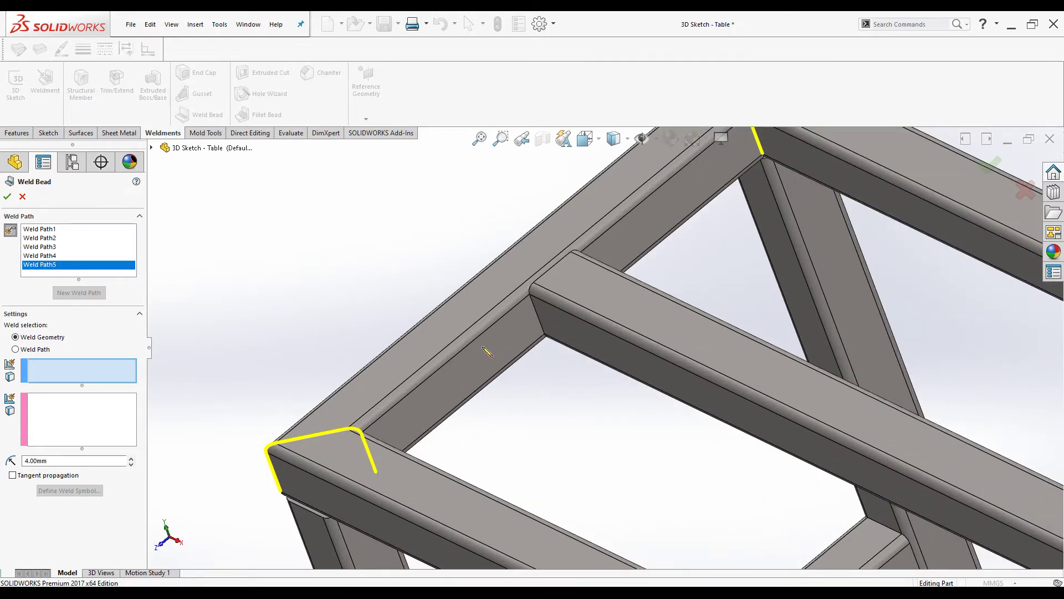
mouse_move(491, 358)
left_mouse_down()
mouse_move(505, 332)
mouse_move(578, 337)
left_mouse_up()
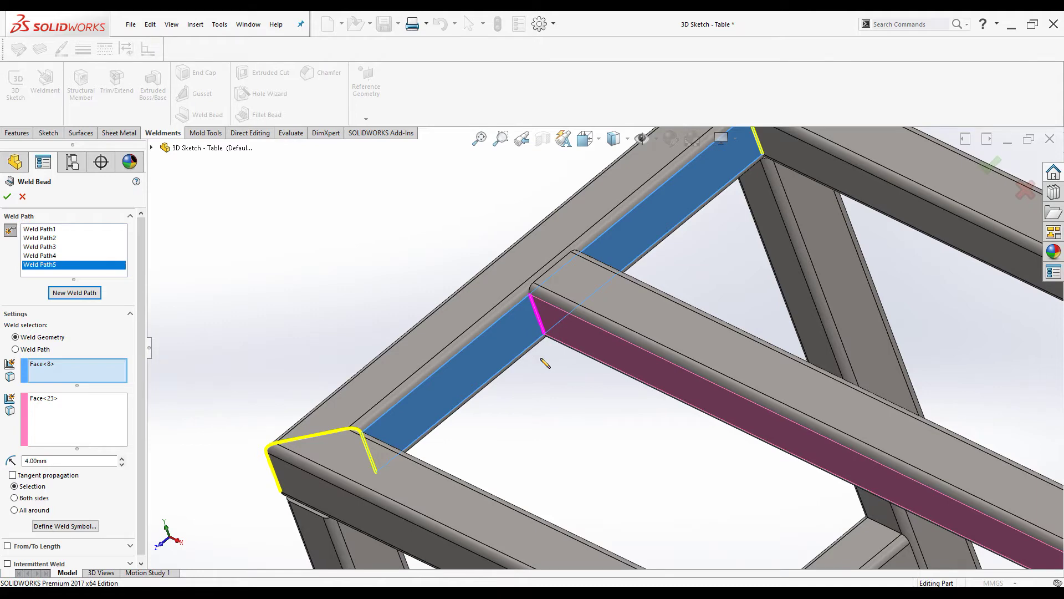
- Turn on tangent propagation for the fifth weld path so the bead runs around the crossbar's end
scroll(455, 362, "up", 3)
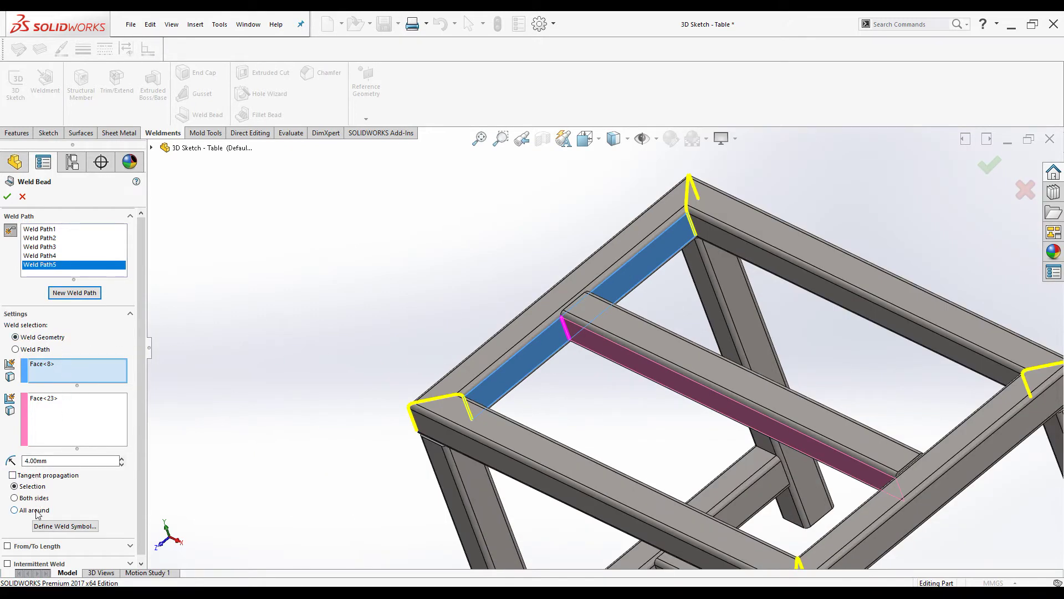
left_click(13, 475)
scroll(611, 350, "up", 4)
scroll(607, 349, "down", 5)
scroll(590, 404, "up", 3)
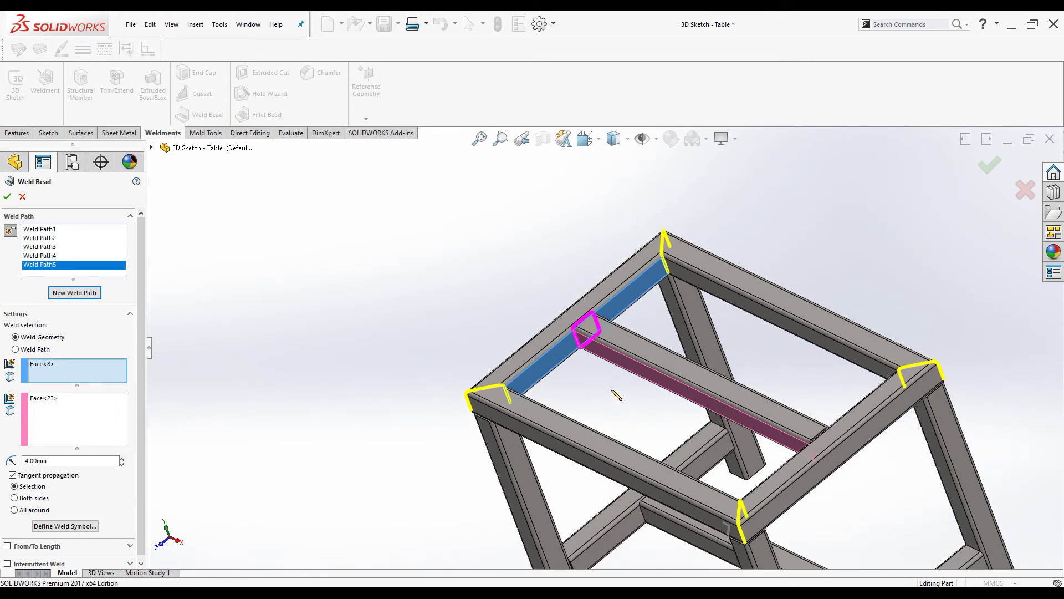
- Add a sixth weld path with the Smart Weld Selection Tool where the middle crossbar meets the right end rail
middle_click_drag(616, 395, 787, 421)
scroll(785, 421, "down", 6)
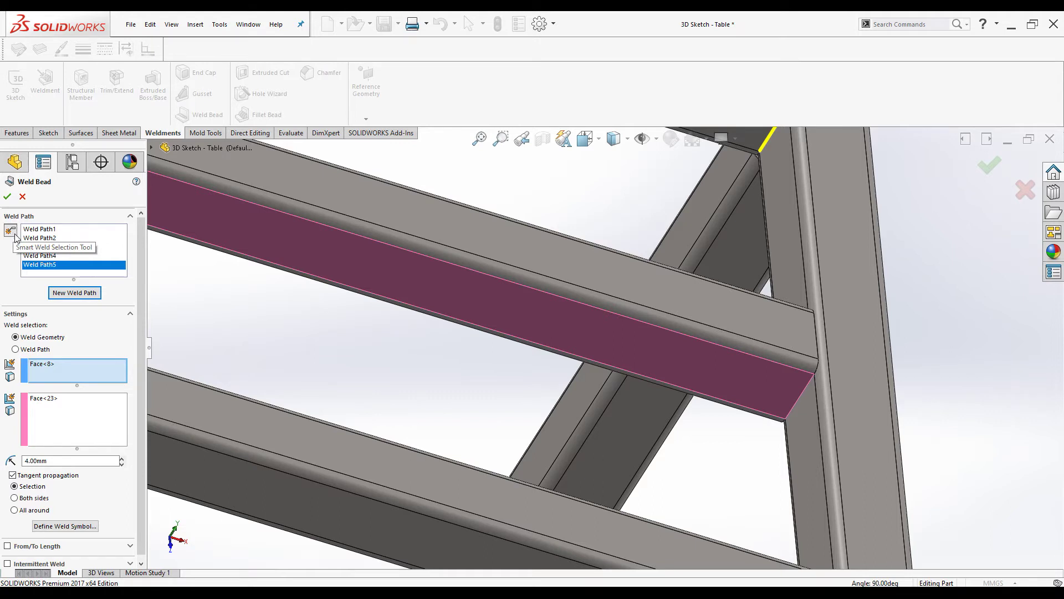
left_click(80, 297)
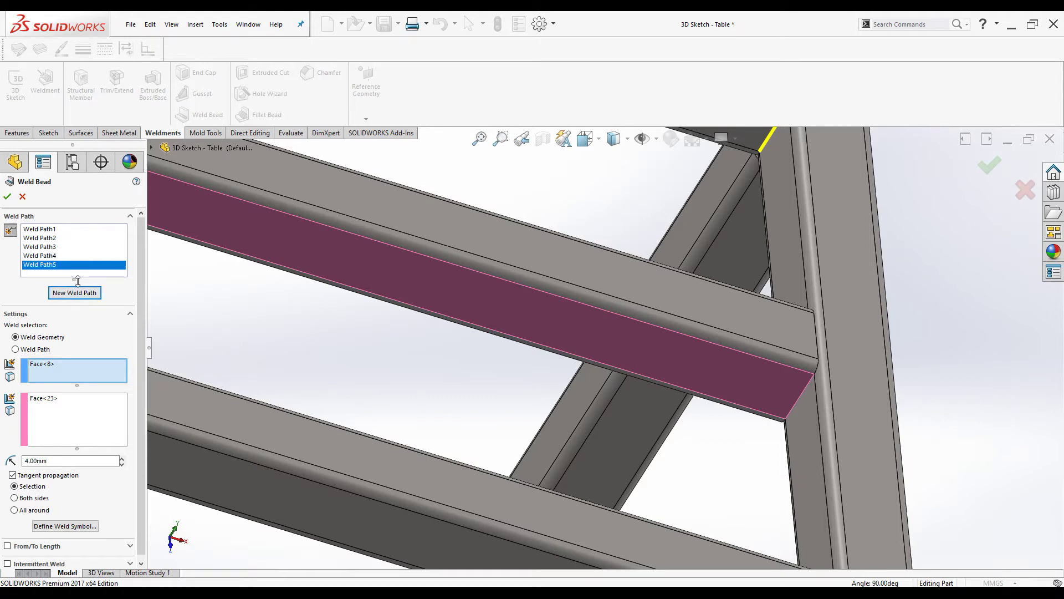
left_click_drag(764, 385, 808, 442)
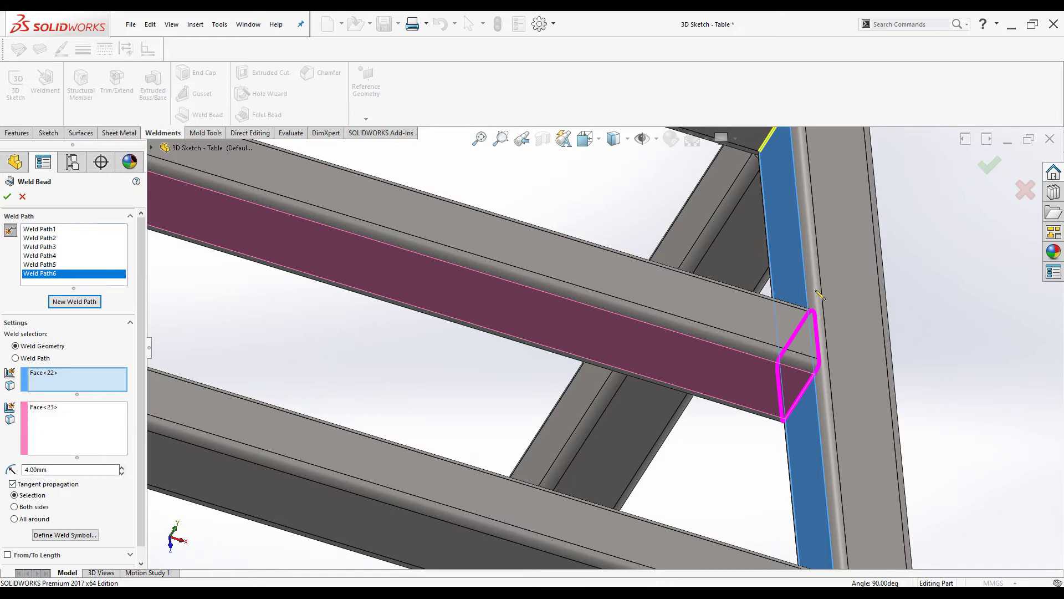
- Add smart weld paths where the left and right lower end rails meet their rear legs
scroll(779, 357, "up", 6)
scroll(474, 250, "down", 8)
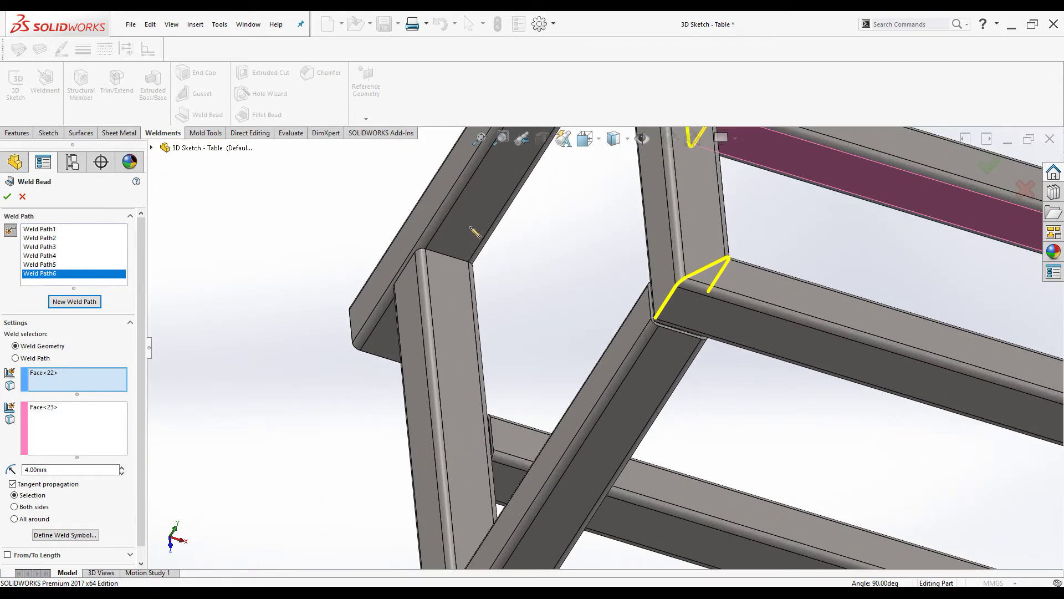
left_click_drag(470, 228, 446, 295)
scroll(440, 301, "up", 5)
scroll(876, 444, "down", 5)
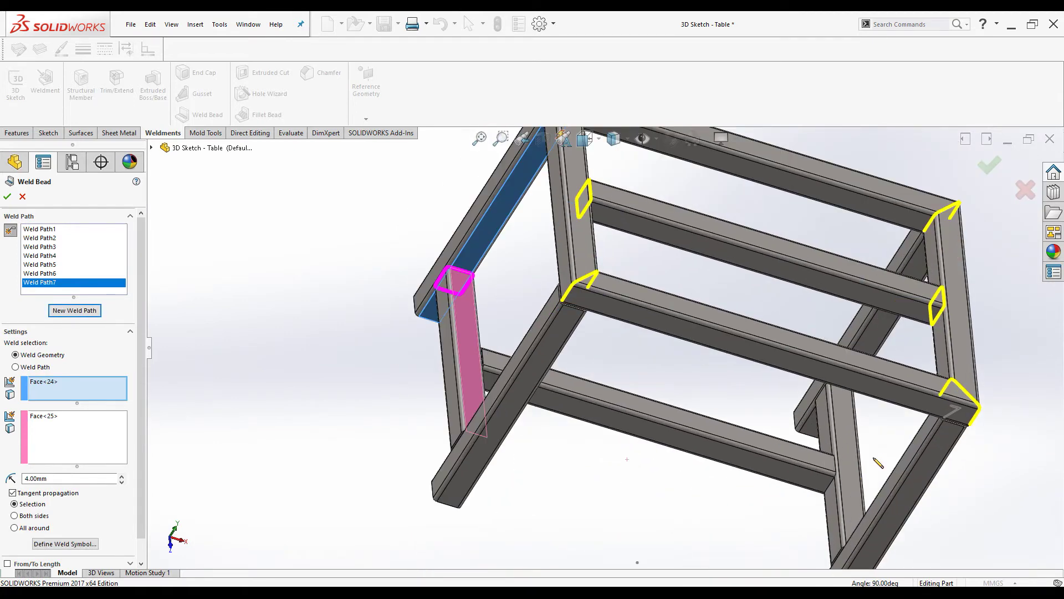
left_click_drag(844, 384, 844, 435)
- Add a smart weld path where the right lower end rail meets the front leg
scroll(784, 510, "up", 4)
middle_click_drag(756, 435, 796, 538)
scroll(572, 314, "down", 5)
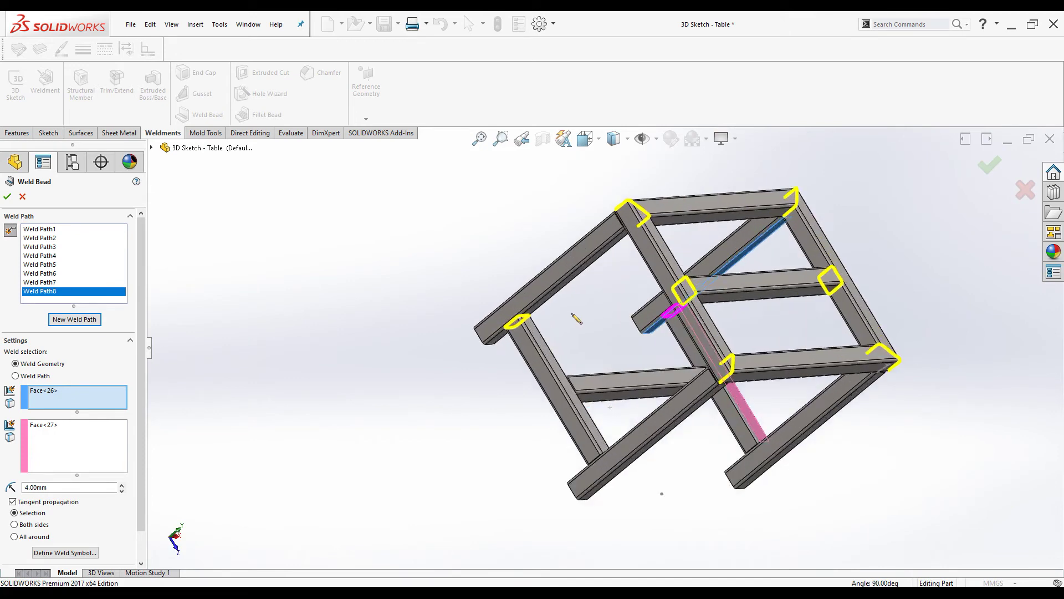
scroll(761, 402, "up", 4)
middle_click_drag(764, 430, 769, 517)
scroll(722, 361, "down", 5)
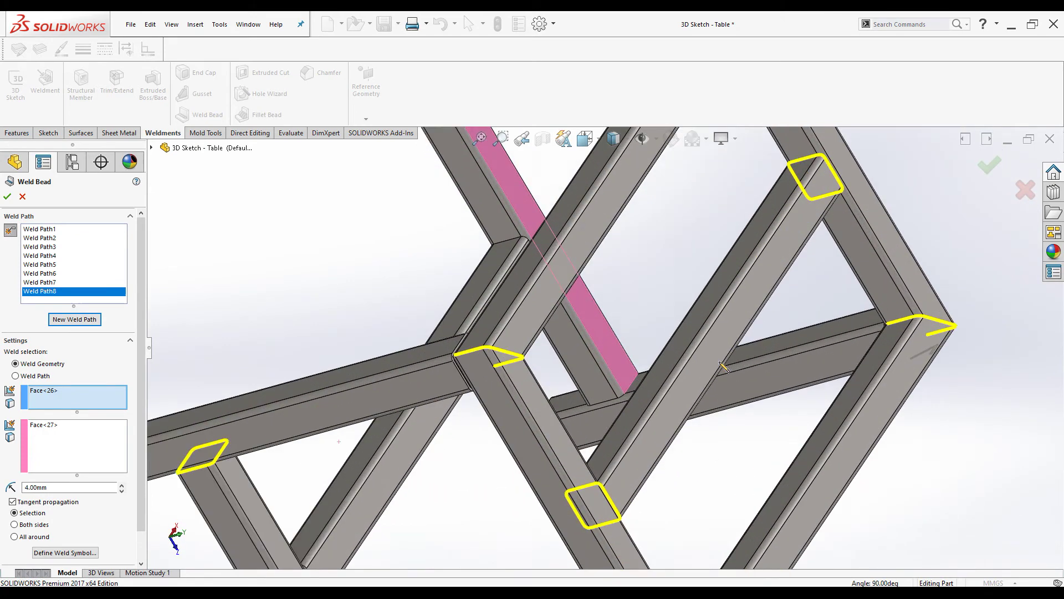
middle_click_drag(720, 363, 731, 390)
left_click_drag(645, 381, 628, 382)
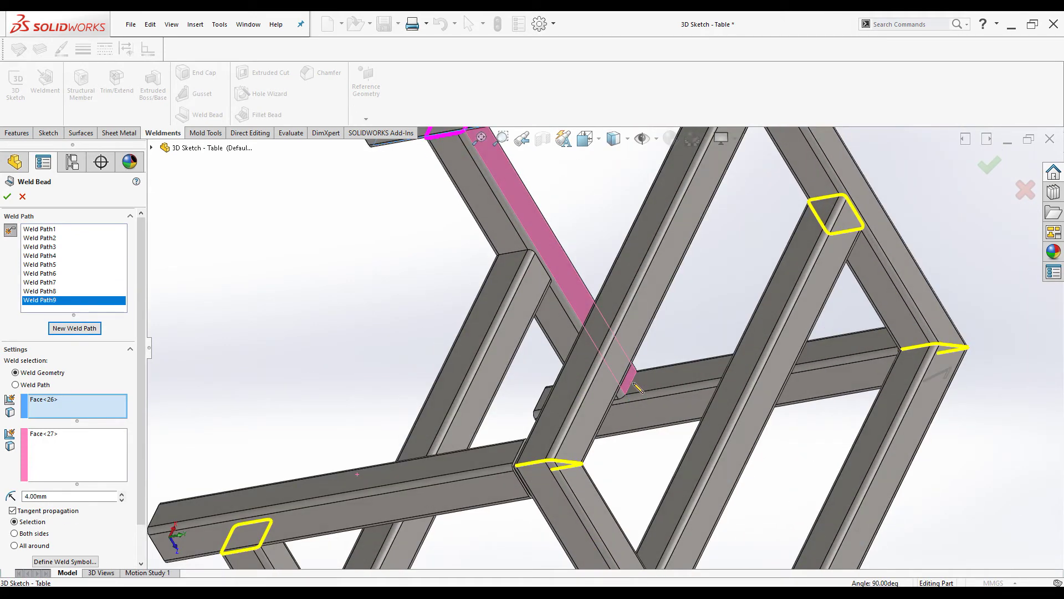
- Add a smart weld path where the long lower stretcher meets the right lower end rail
scroll(605, 369, "up", 3)
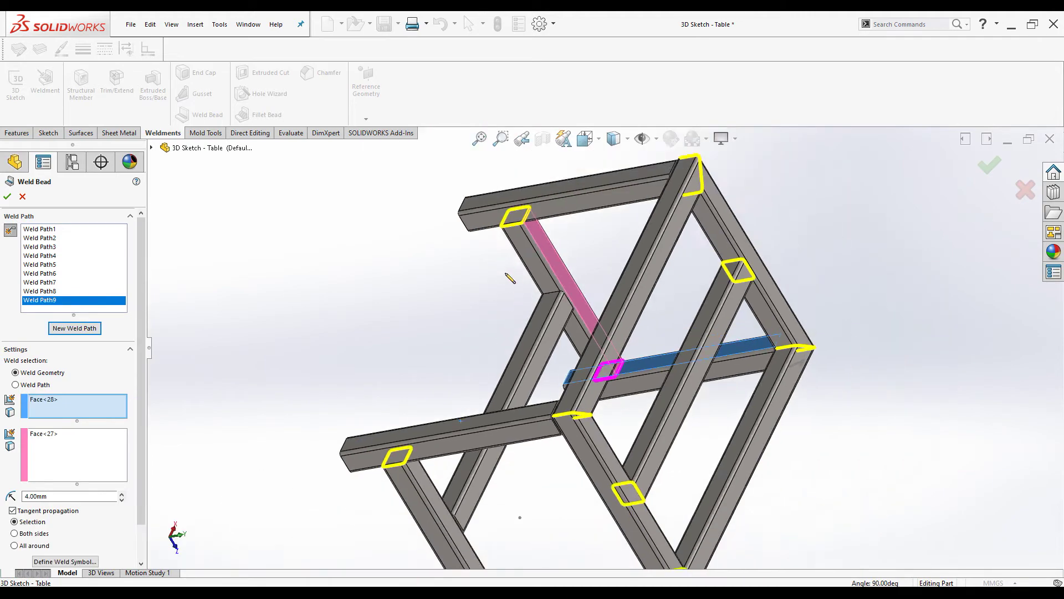
scroll(510, 282, "down", 5)
left_click_drag(581, 324, 603, 384)
- Add smart weld paths at the stretcher's joint with the left lower end rail and at that rail's joint with the front leg
scroll(521, 342, "up", 6)
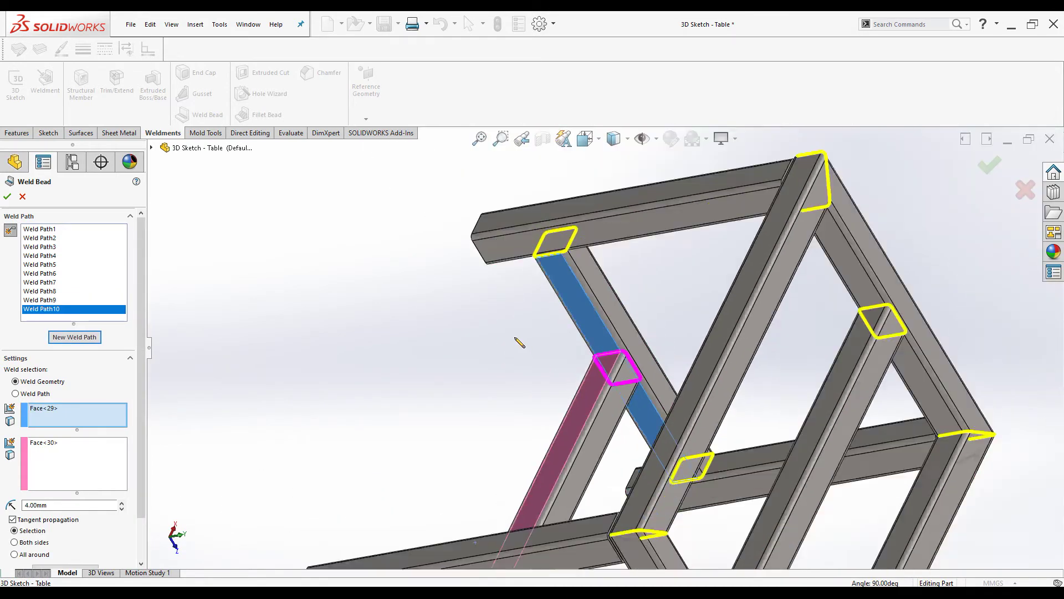
mouse_move(435, 490)
middle_mouse_down()
mouse_move(338, 296)
mouse_move(592, 535)
middle_mouse_up()
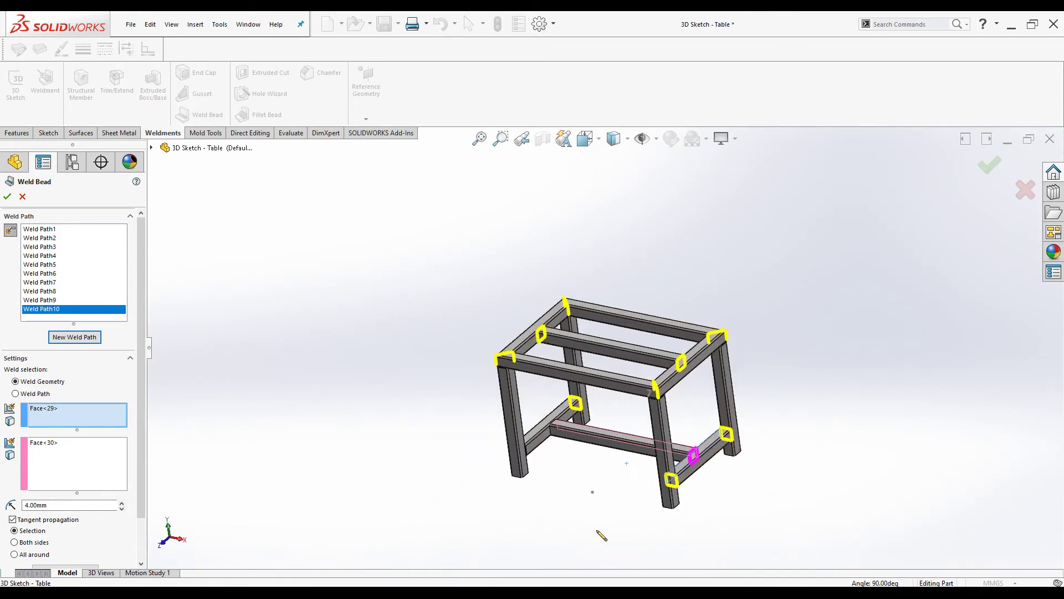
scroll(482, 309, "down", 6)
left_click_drag(511, 242, 471, 246)
scroll(485, 376, "up", 4)
mouse_move(484, 378)
middle_mouse_down()
mouse_move(414, 418)
mouse_move(381, 466)
mouse_move(387, 483)
middle_mouse_up()
scroll(657, 213, "down", 5)
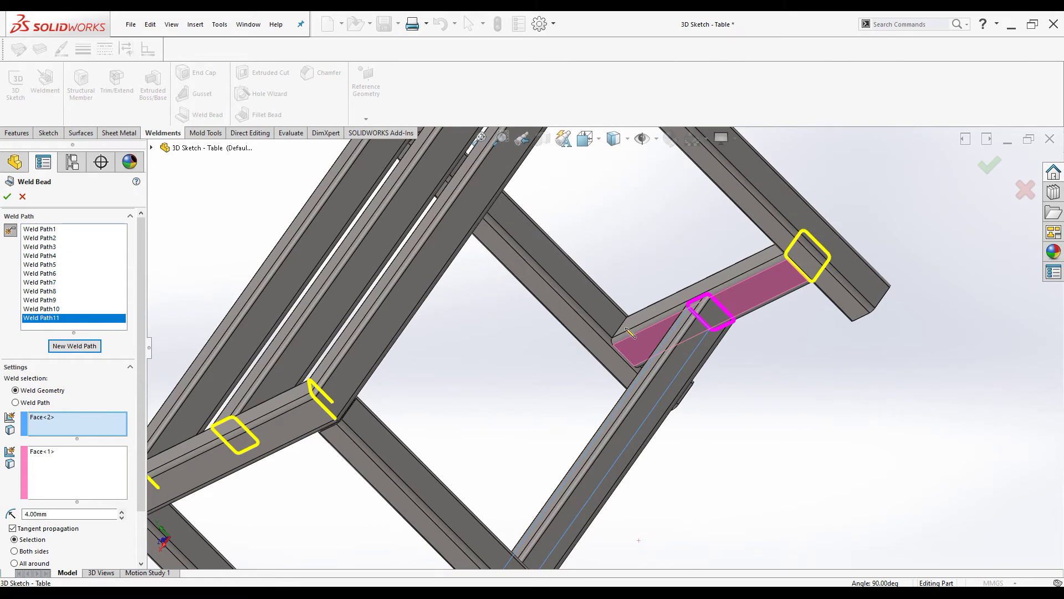
left_click_drag(626, 328, 598, 315)
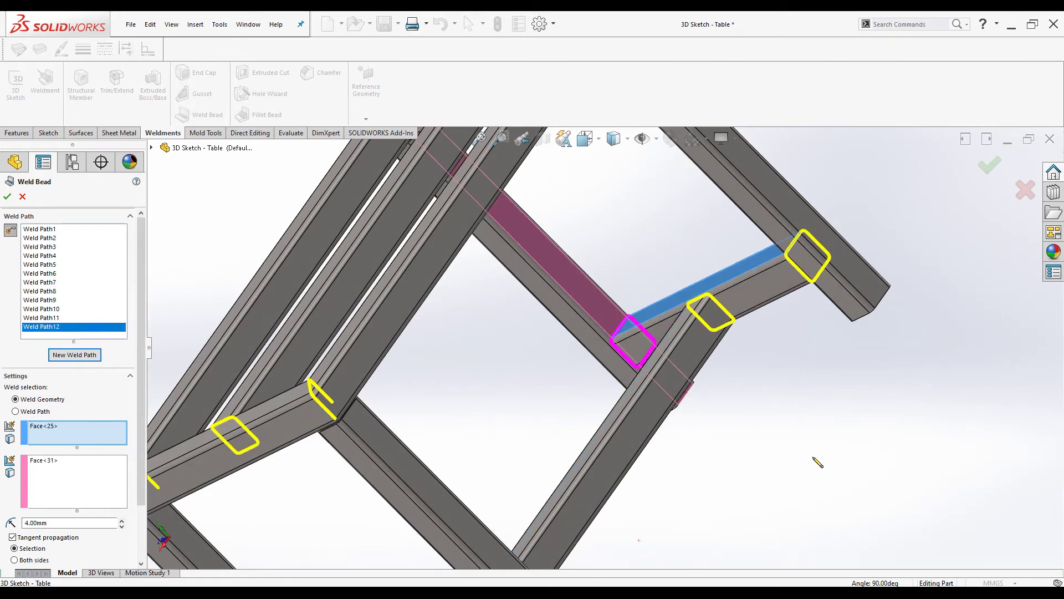
- Add a smart weld path between the top of the left front leg and the long front top rail
scroll(776, 437, "up", 5)
middle_click_drag(739, 420, 881, 276)
scroll(574, 377, "down", 5)
scroll(572, 377, "down", 4)
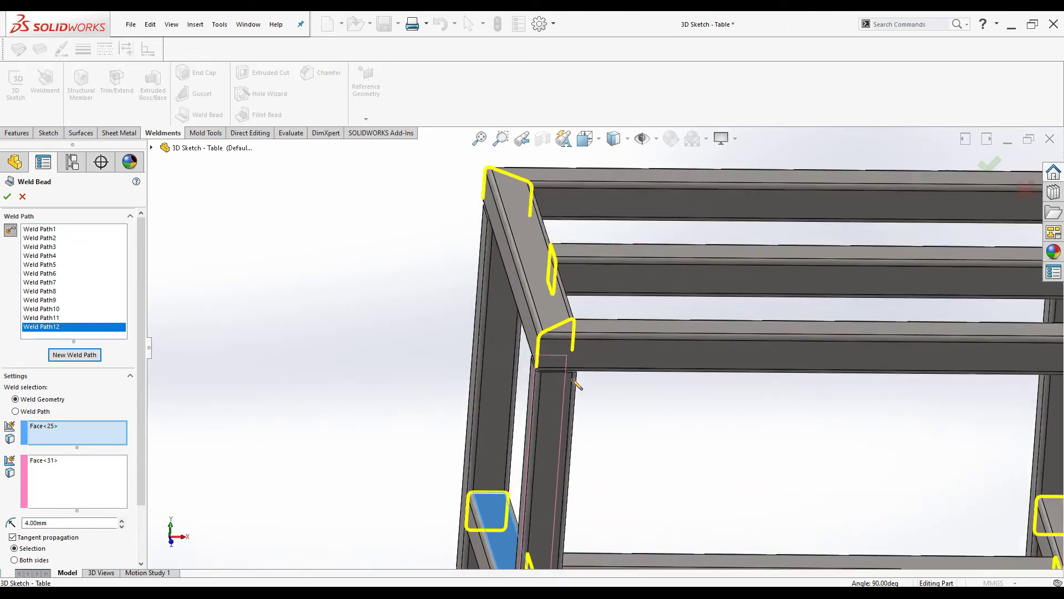
scroll(574, 381, "up", 2)
middle_click_drag(574, 382, 464, 278)
scroll(562, 363, "down", 3)
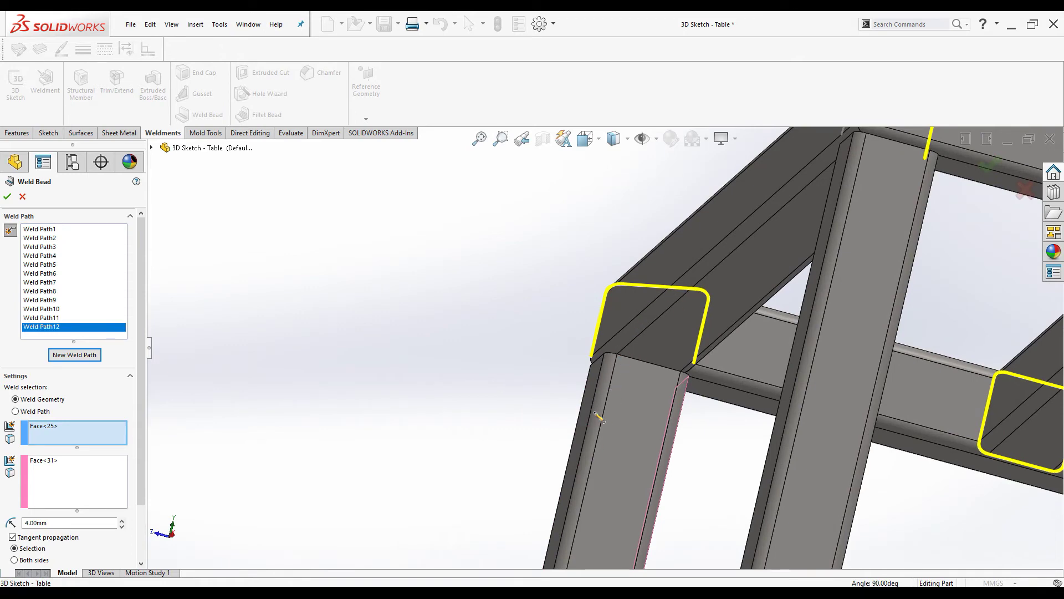
left_click_drag(662, 342, 629, 407)
- Add a smart weld path between the left front leg's rear-facing face and the underside of the left end top rail
scroll(628, 408, "up", 5)
middle_click_drag(625, 395, 804, 520)
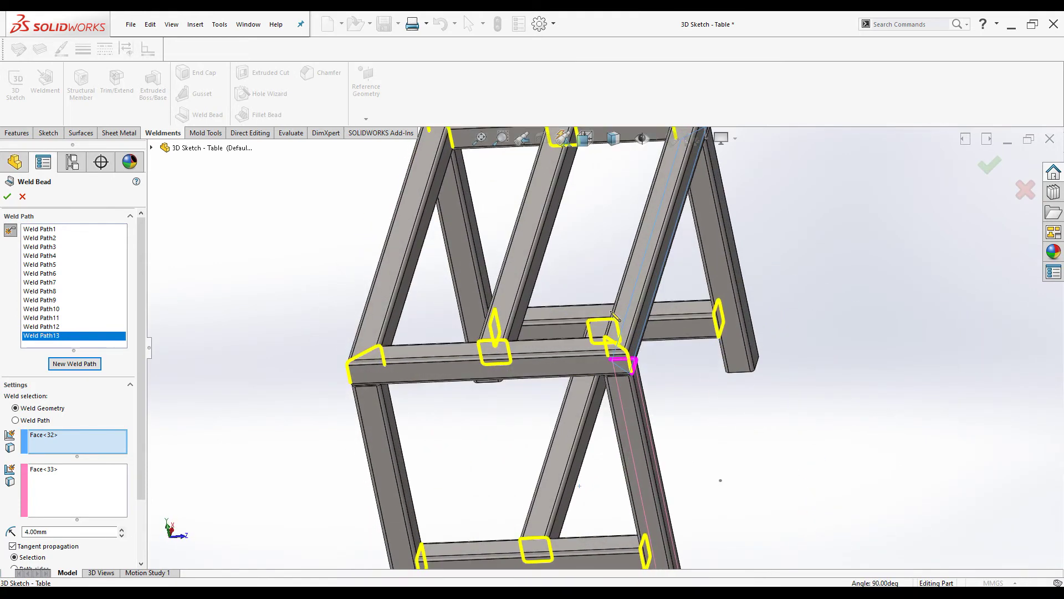
scroll(618, 315, "down", 3)
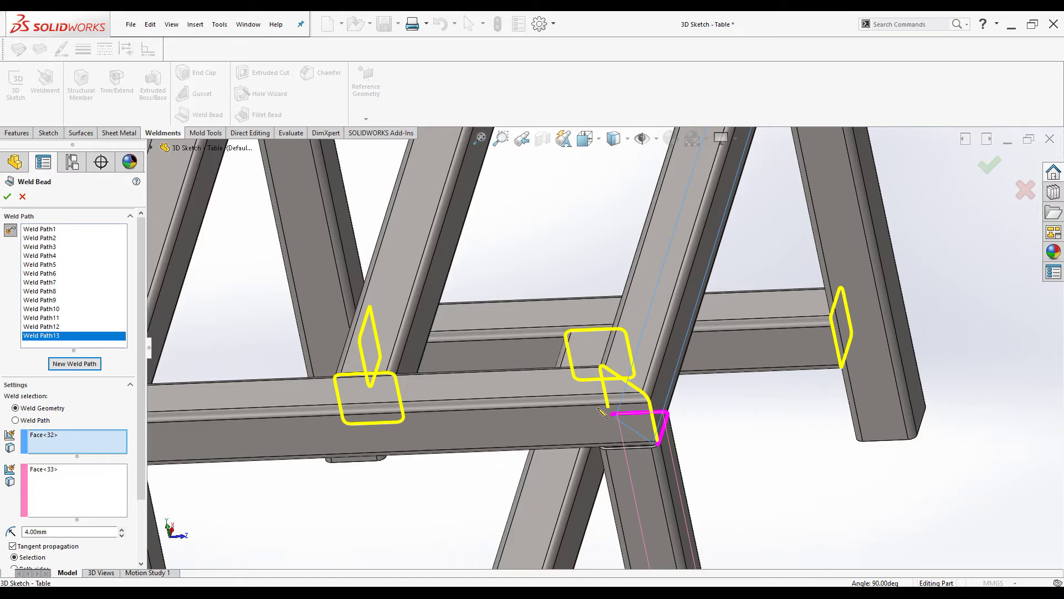
scroll(683, 471, "up", 2)
scroll(654, 449, "down", 5)
middle_click_drag(709, 373, 741, 266)
left_click_drag(590, 312, 595, 356)
- Add a smart weld path on the remaining seam where the left end top rail sits on the left front leg
scroll(749, 450, "up", 6)
middle_click_drag(717, 440, 627, 501)
scroll(627, 404, "down", 5)
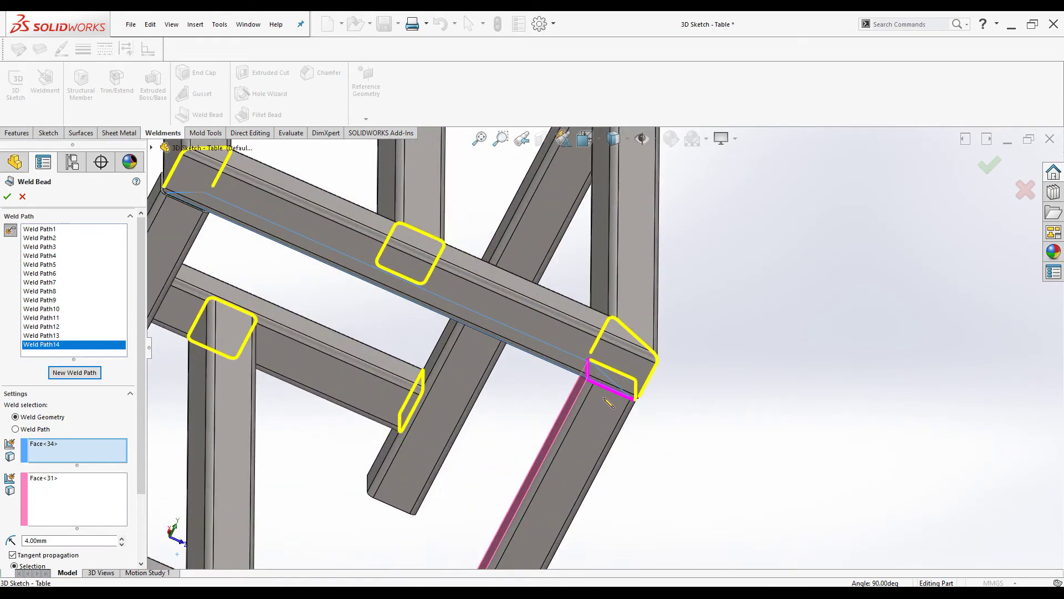
- Add a smart weld path between the top of the left rear leg and the left end top rail
scroll(609, 394, "up", 5)
scroll(555, 371, "down", 5)
scroll(553, 375, "up", 5)
scroll(347, 260, "down", 4)
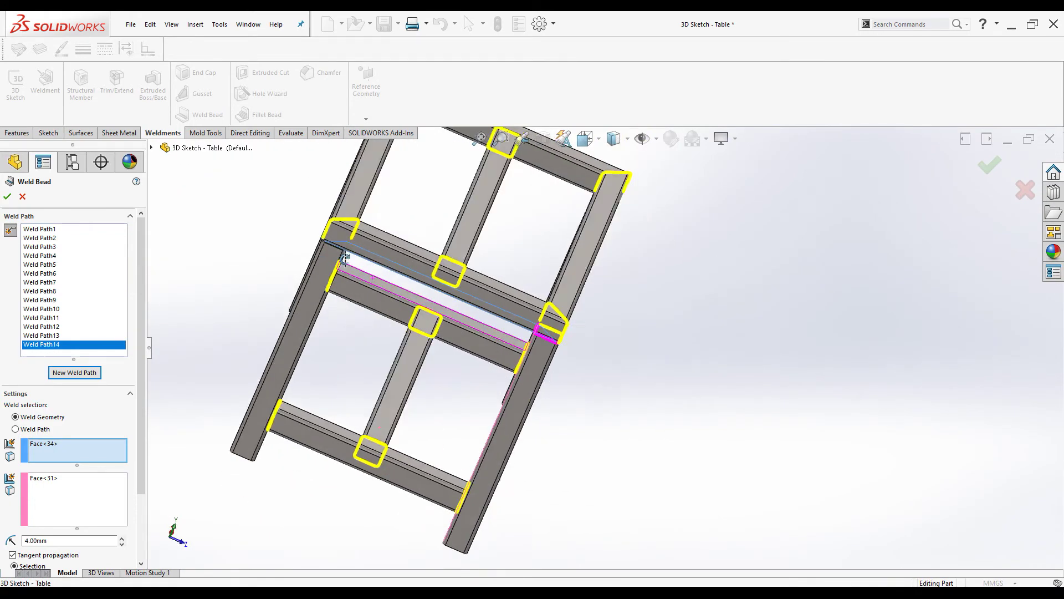
middle_click_drag(346, 258, 321, 212)
scroll(744, 565, "up", 3)
scroll(250, 202, "down", 5)
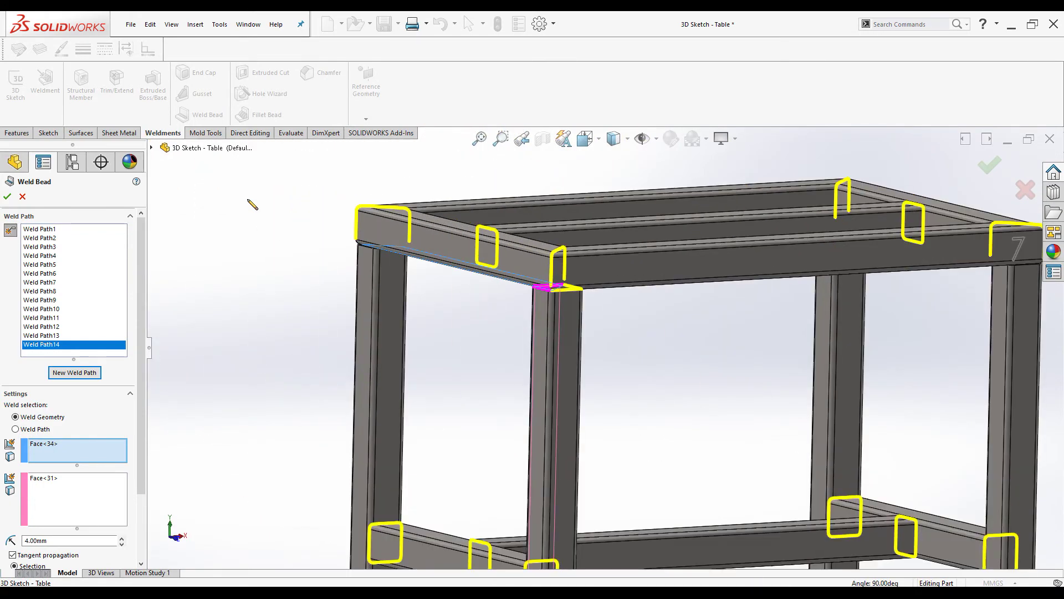
scroll(252, 204, "up", 4)
scroll(457, 265, "down", 5)
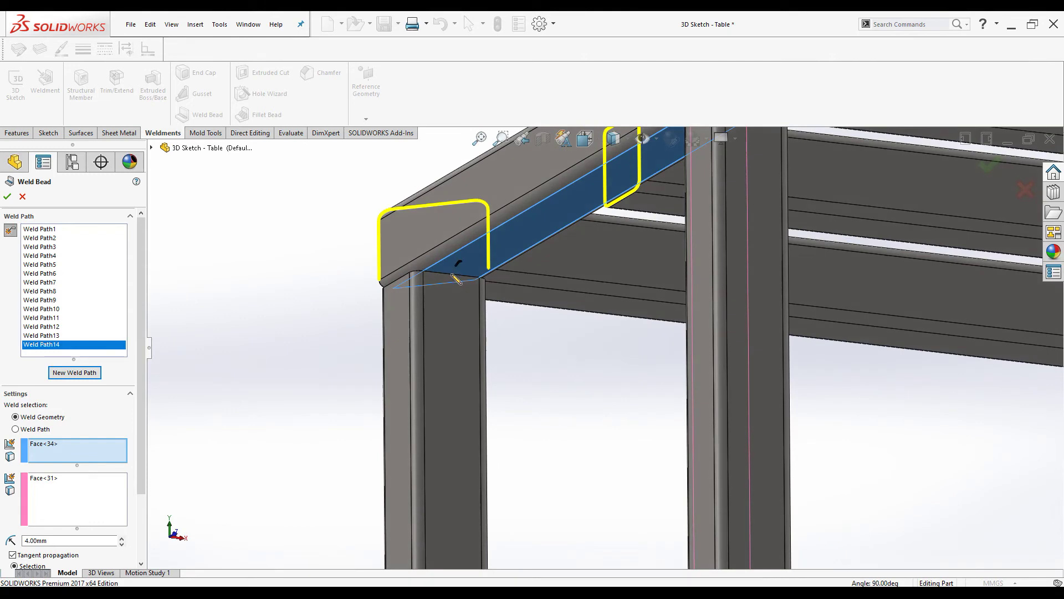
left_click(456, 280)
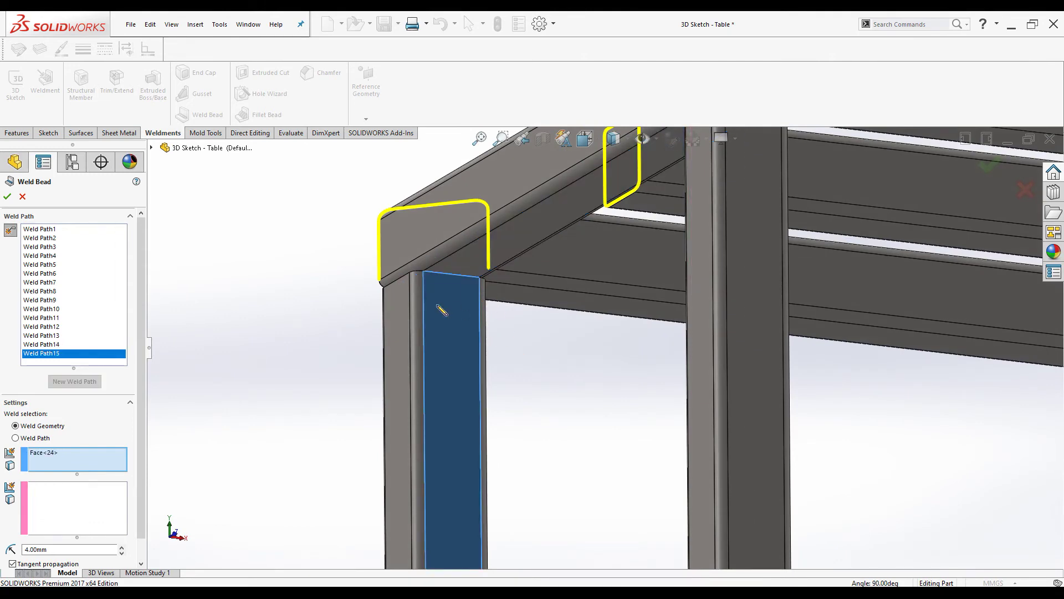
left_click(473, 266)
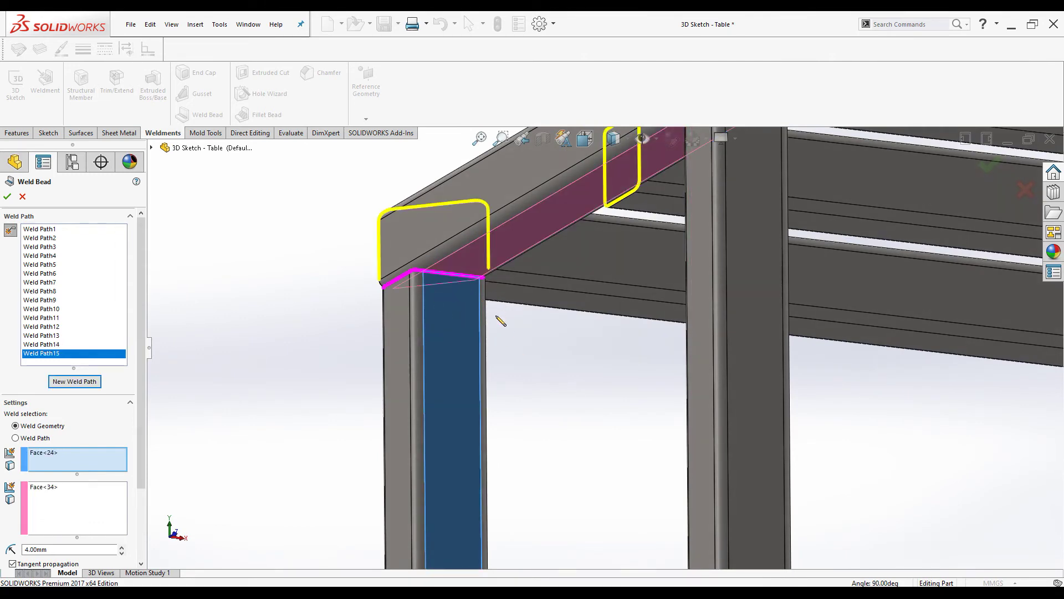
- Add a smart weld path between the left rear leg and the long rear top rail
scroll(500, 316, "up", 5)
mouse_move(500, 315)
middle_mouse_down()
mouse_move(646, 367)
mouse_move(736, 259)
middle_mouse_up()
scroll(450, 311, "down", 5)
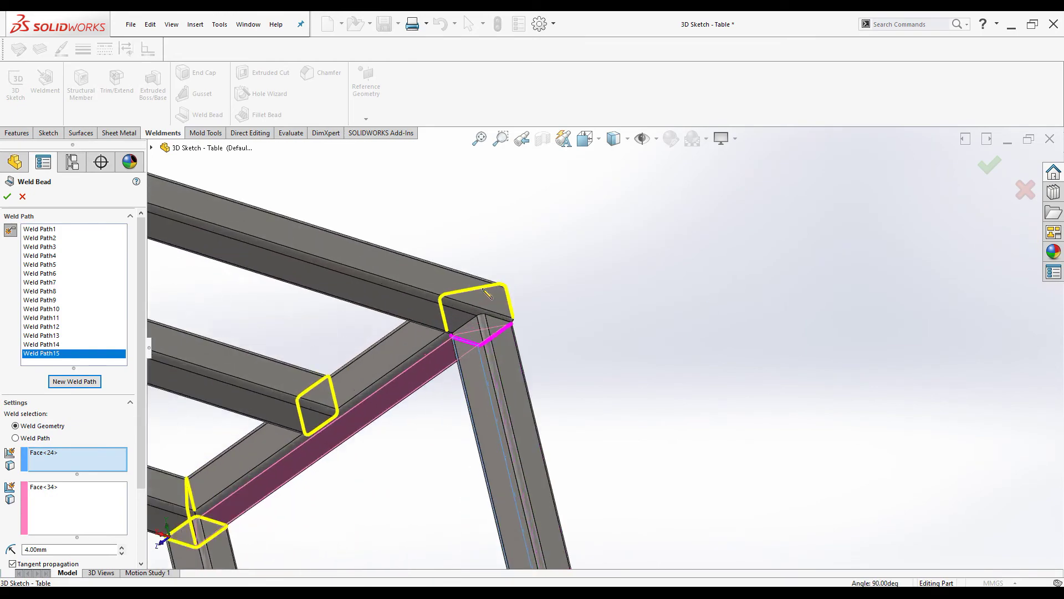
left_click_drag(460, 370, 493, 397)
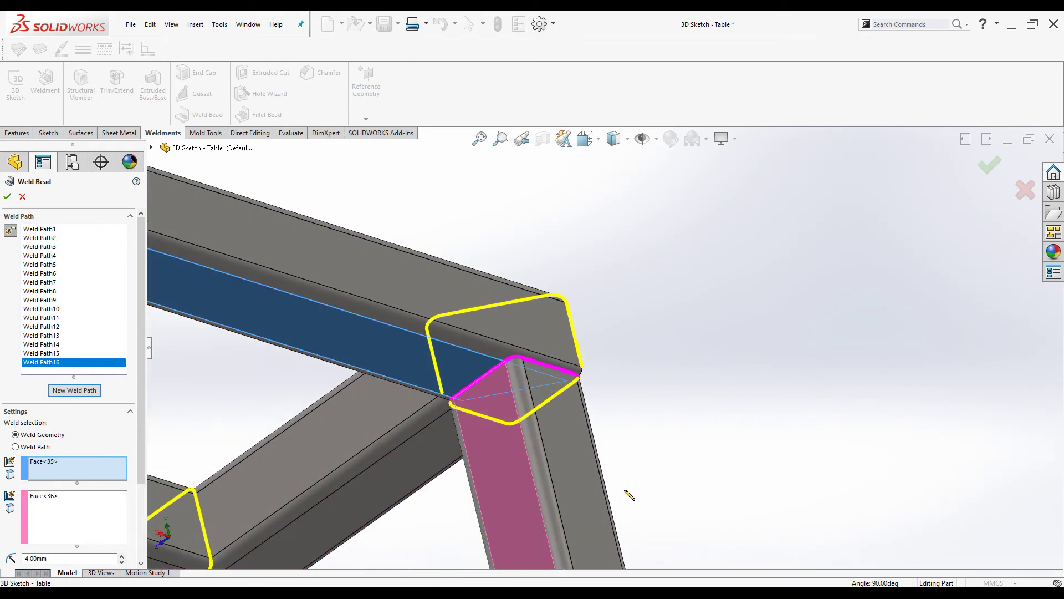
- Add a smart weld path between the long rear top rail and the top of the right rear leg
scroll(651, 486, "up", 8)
scroll(487, 391, "down", 10)
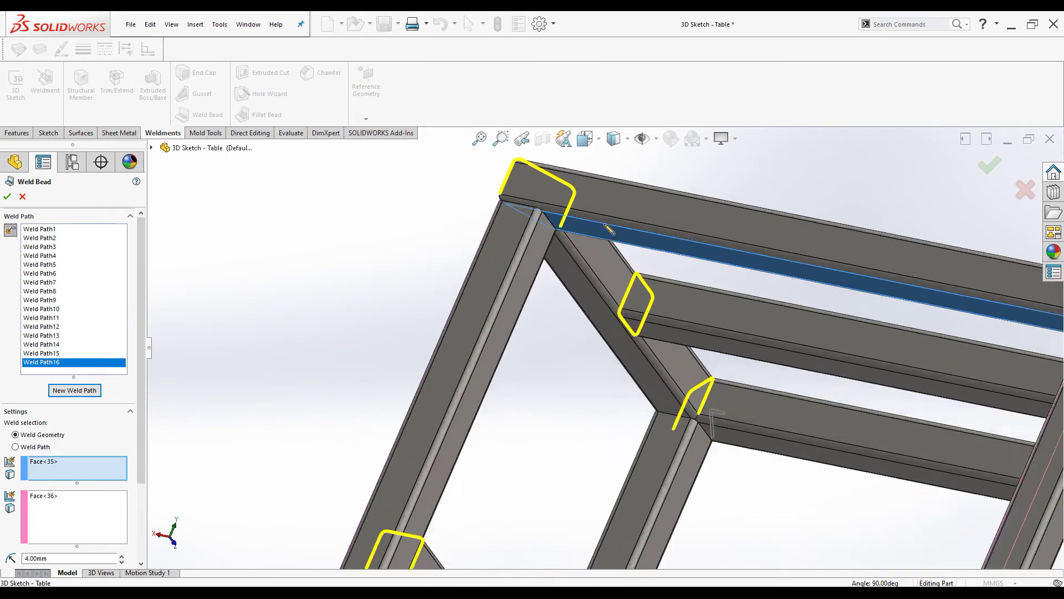
scroll(605, 225, "down", 4)
left_click_drag(469, 294, 525, 250)
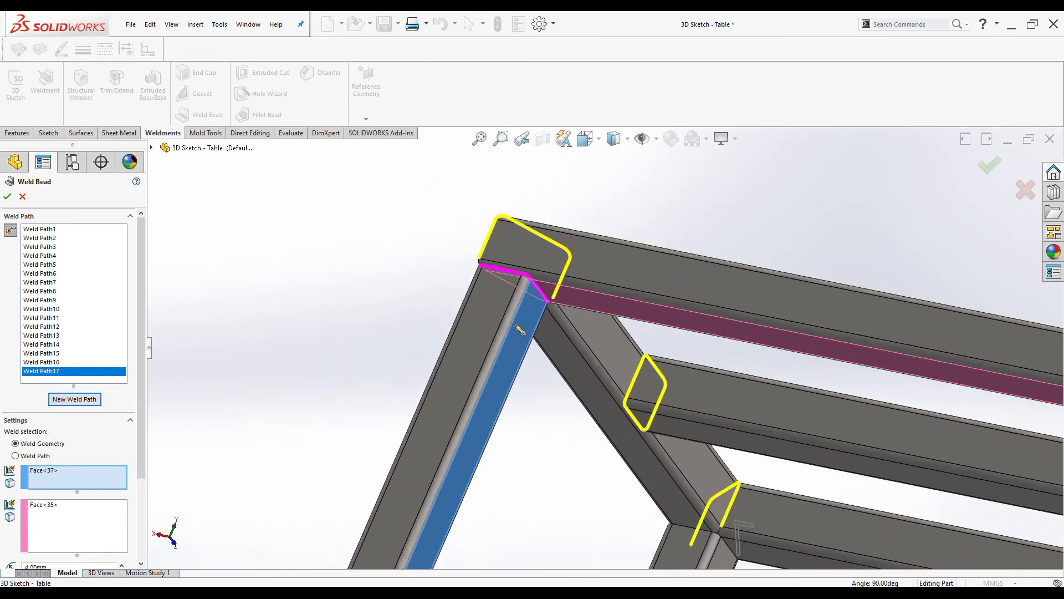
- Add a smart weld path between the right rear leg and the right end top rail
middle_click_drag(554, 288, 439, 290)
scroll(434, 287, "down", 4)
mouse_move(423, 380)
left_mouse_down()
mouse_move(448, 375)
mouse_move(513, 395)
left_mouse_up()
- Add a smart weld path between the right end top rail and the top of the right front leg
scroll(546, 438, "up", 5)
middle_click_drag(541, 416, 454, 392)
scroll(453, 391, "down", 5)
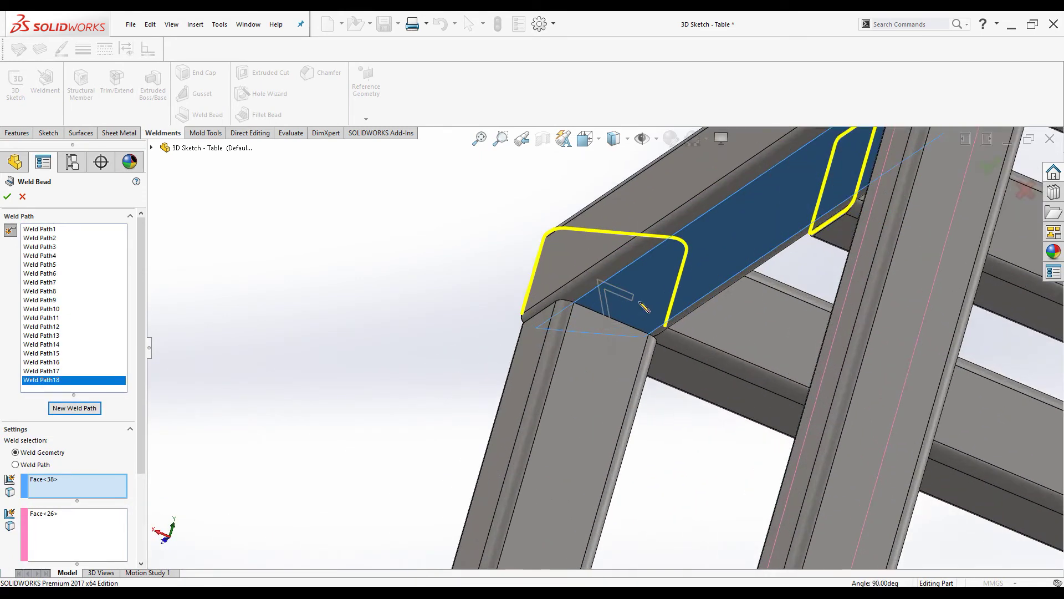
mouse_move(645, 285)
left_mouse_down()
mouse_move(600, 373)
mouse_move(624, 323)
left_mouse_up()
- Add a smart weld path between the right front leg and the long front top rail
scroll(569, 415, "up", 5)
scroll(564, 394, "up", 1)
mouse_move(560, 394)
middle_mouse_down()
mouse_move(764, 358)
mouse_move(772, 262)
middle_mouse_up()
scroll(487, 357, "down", 5)
left_click_drag(611, 411, 576, 377)
- Examine the weld paths around the whole frame and the angular sketch at the right front corner
scroll(645, 404, "up", 7)
mouse_move(649, 398)
middle_mouse_down()
mouse_move(641, 386)
mouse_move(763, 397)
mouse_move(810, 421)
mouse_move(767, 564)
mouse_move(796, 464)
mouse_move(762, 478)
middle_mouse_up()
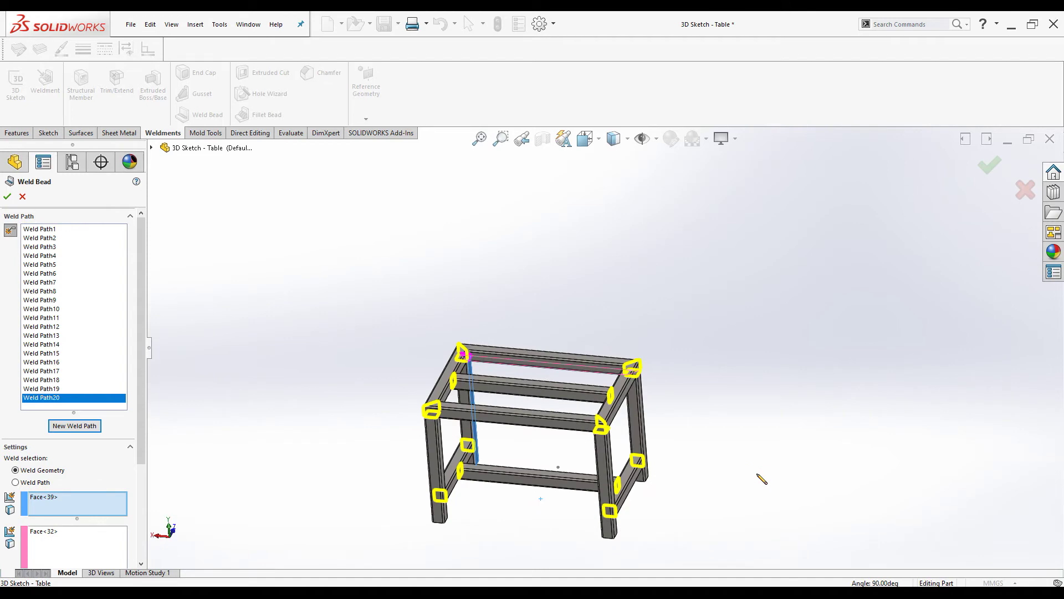
scroll(587, 435, "down", 3)
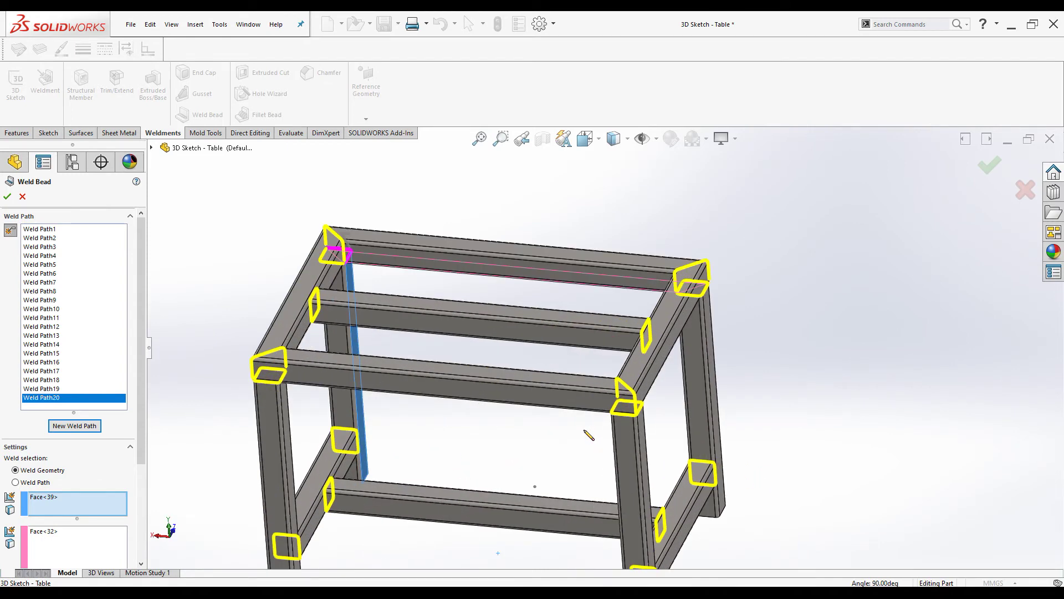
key("ctrl+7")
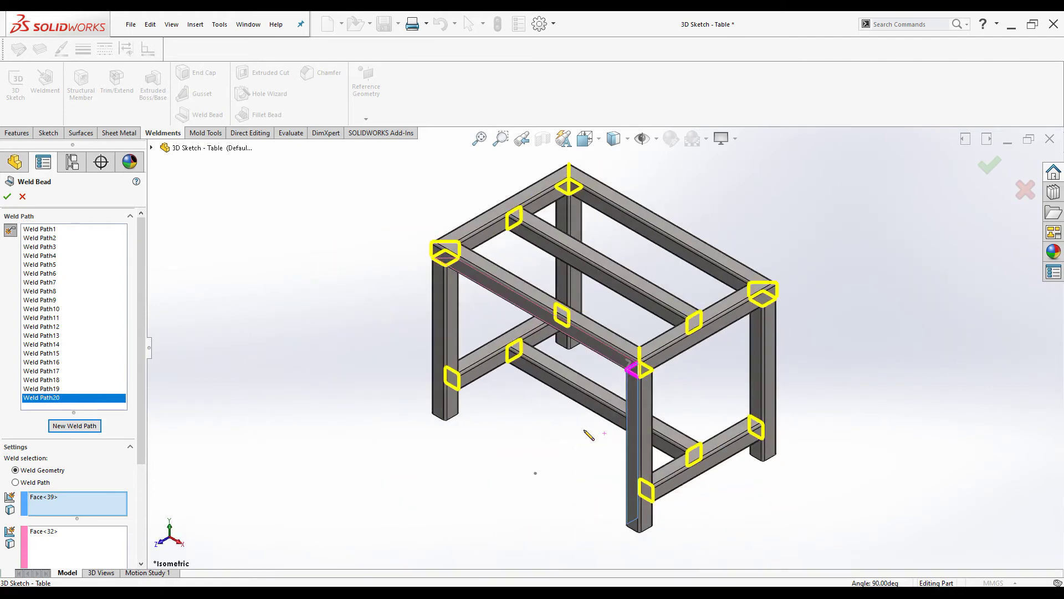
scroll(653, 380, "down", 5)
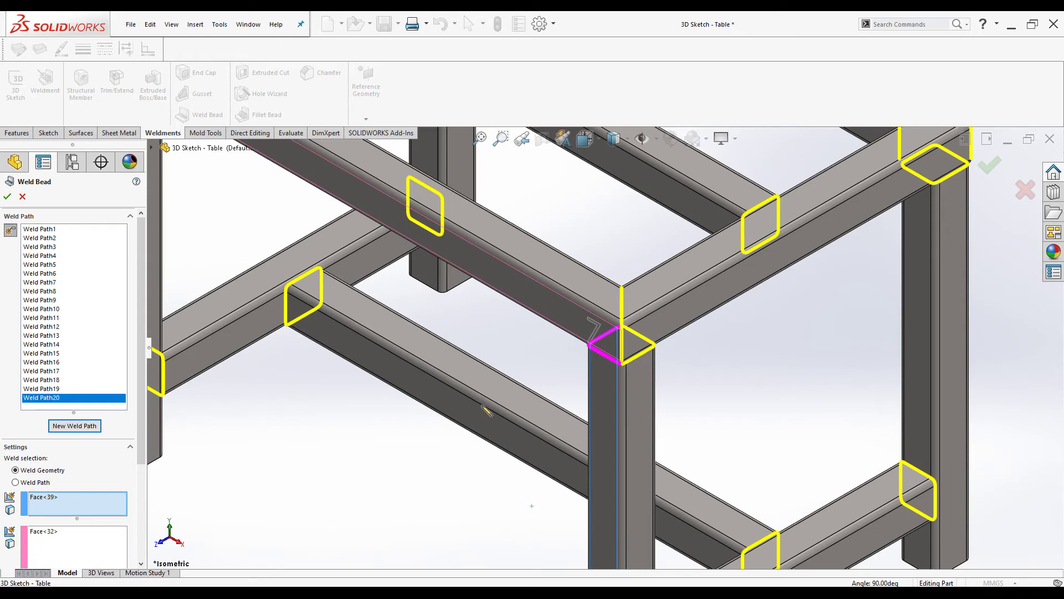
scroll(490, 399, "up", 3)
scroll(546, 349, "down", 5)
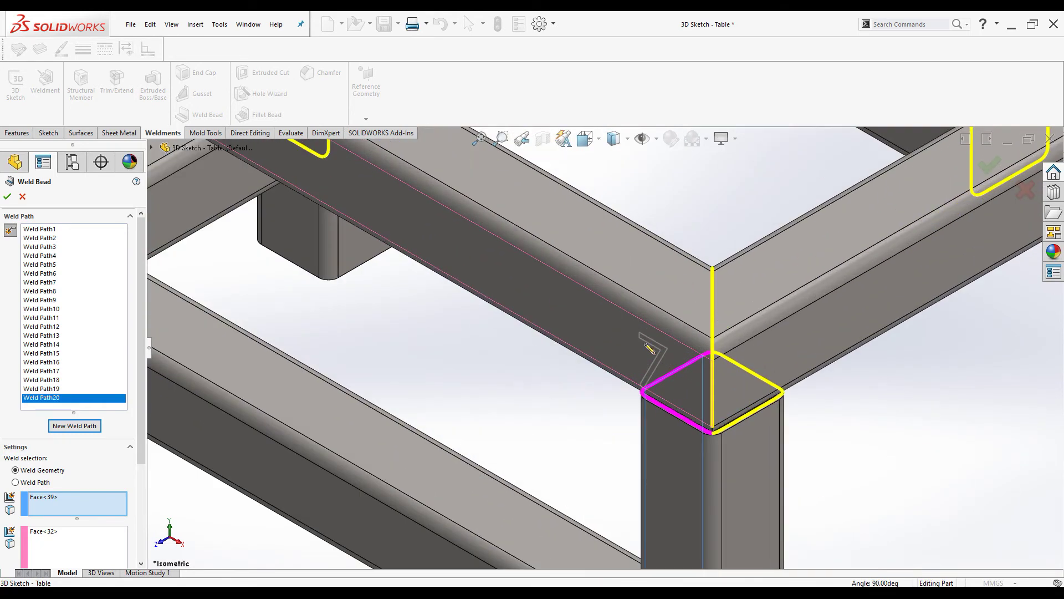
scroll(656, 368, "up", 3)
scroll(649, 363, "down", 3)
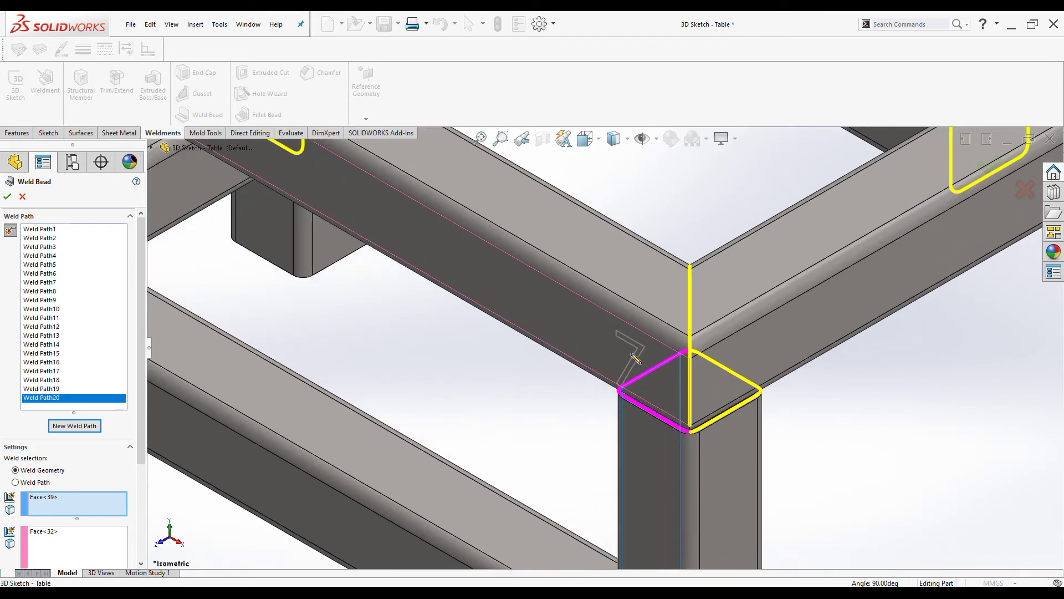
scroll(635, 359, "up", 3)
scroll(632, 360, "down", 3)
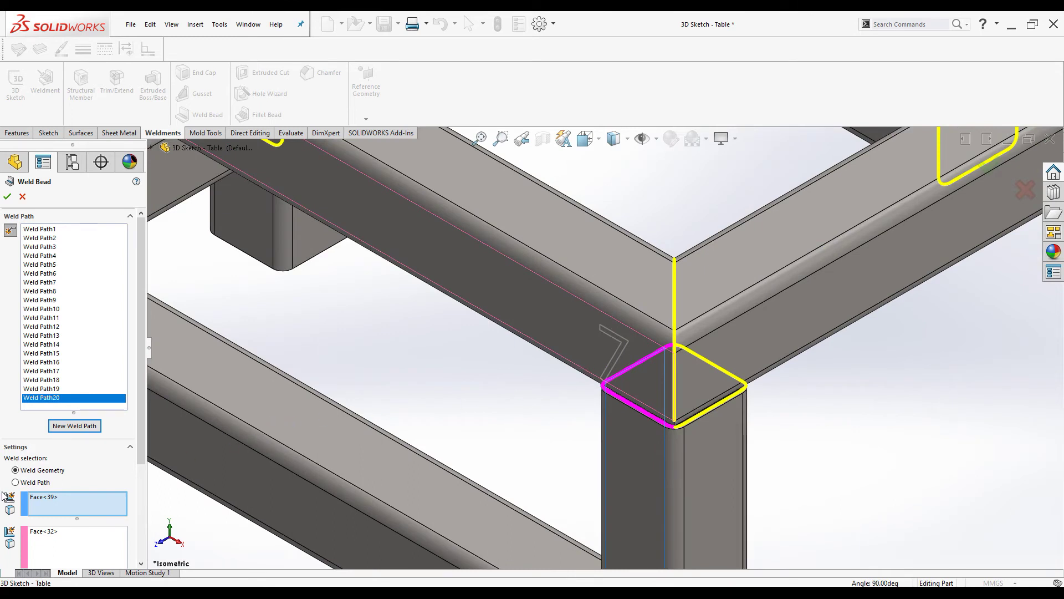
- Add a new weld path with the Weld Path selection type, using Sketch2 on the front top rail near the right front leg
left_click(16, 482)
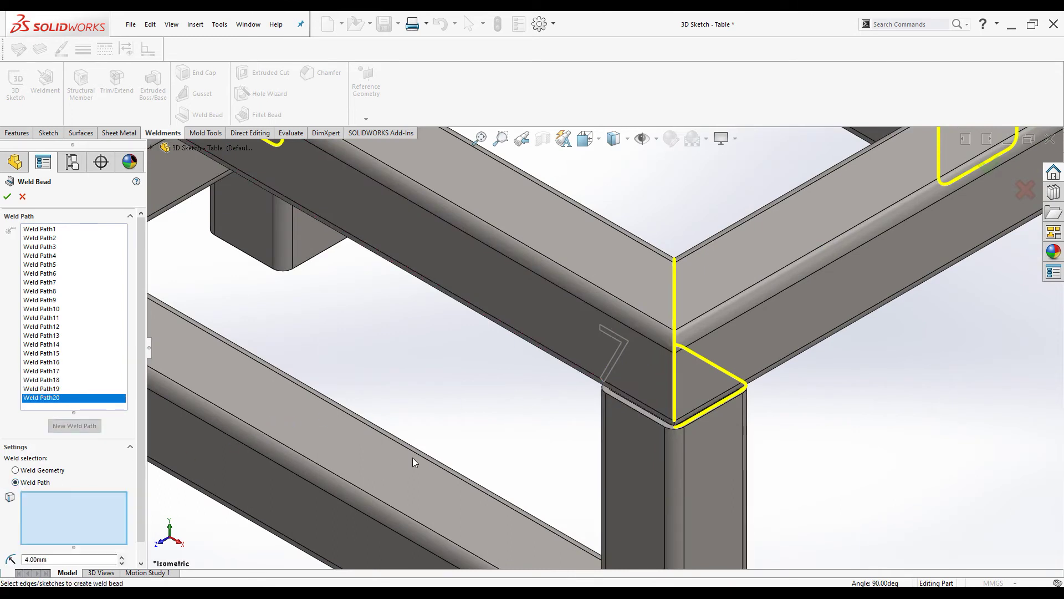
left_click(16, 470)
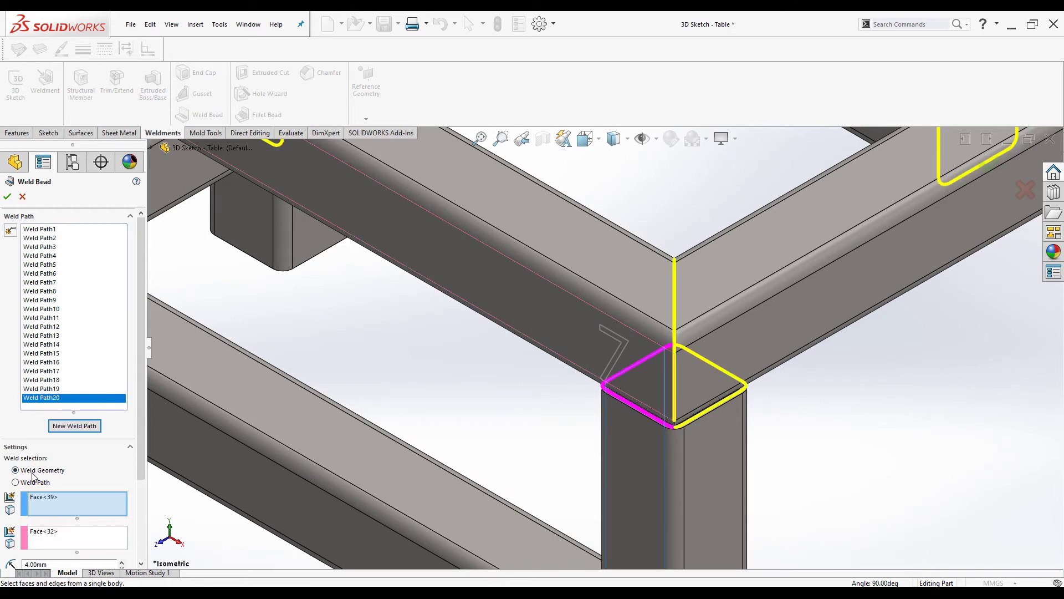
key("f")
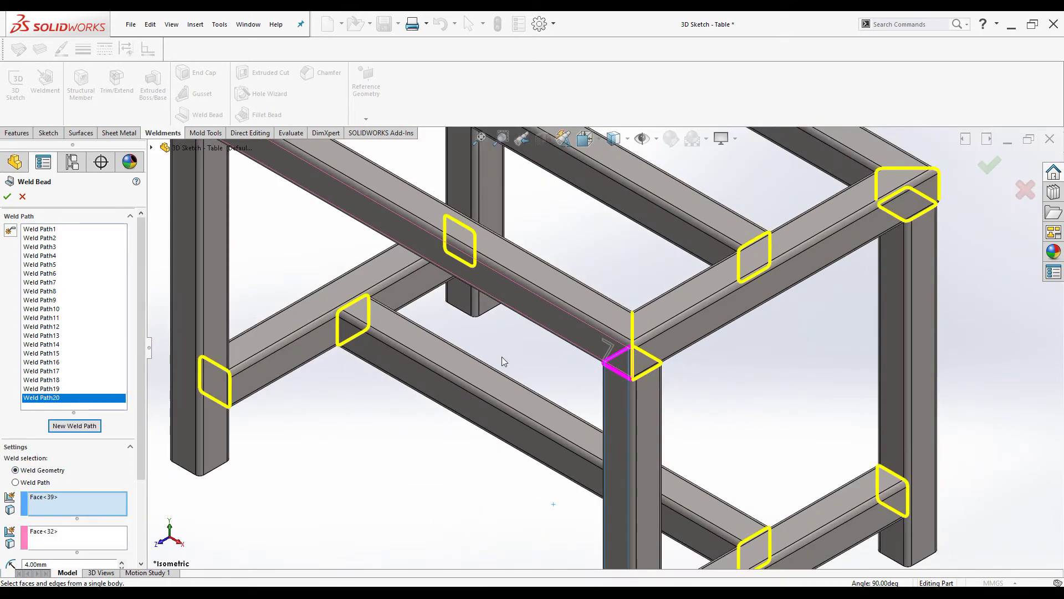
left_click(74, 426)
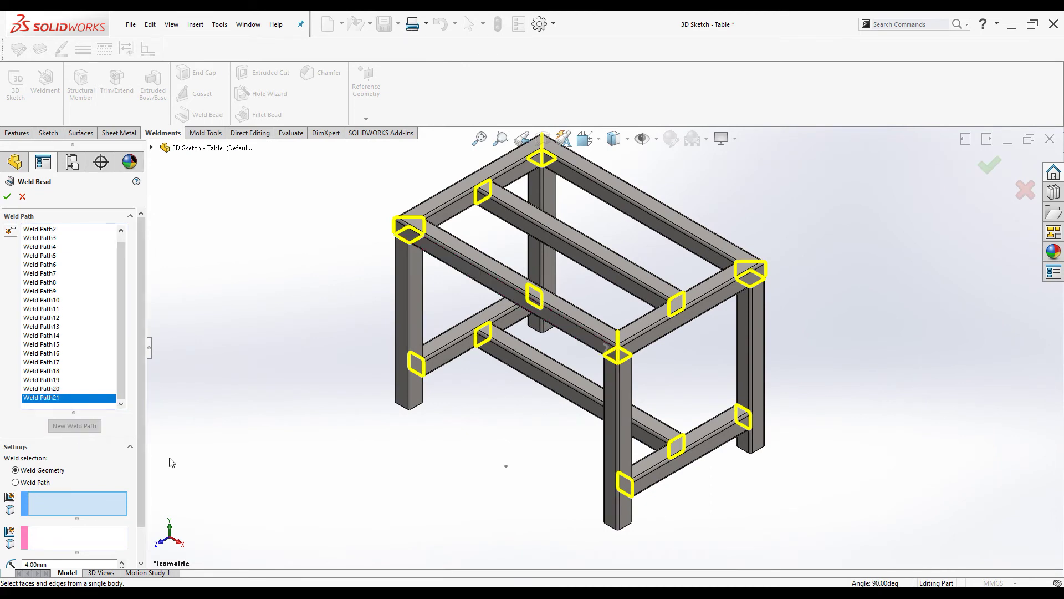
left_click(40, 482)
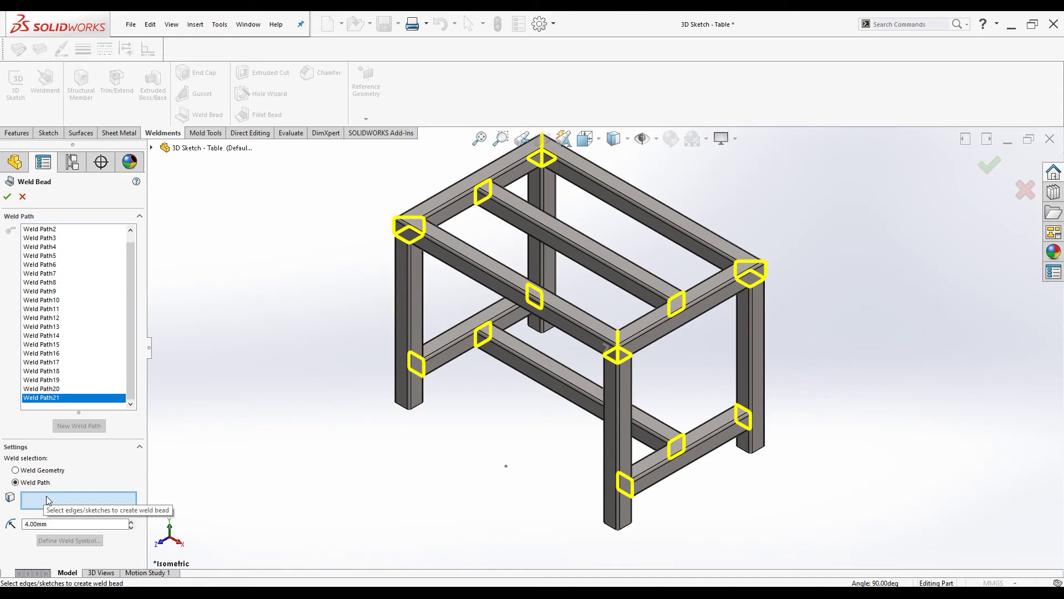
scroll(621, 338, "down", 6)
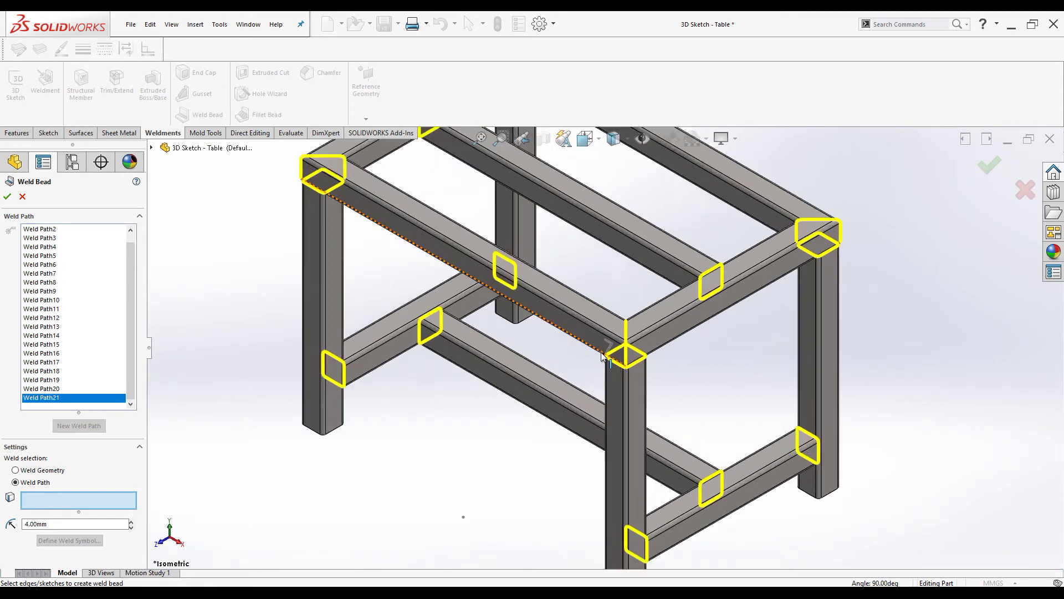
scroll(621, 333, "down", 2)
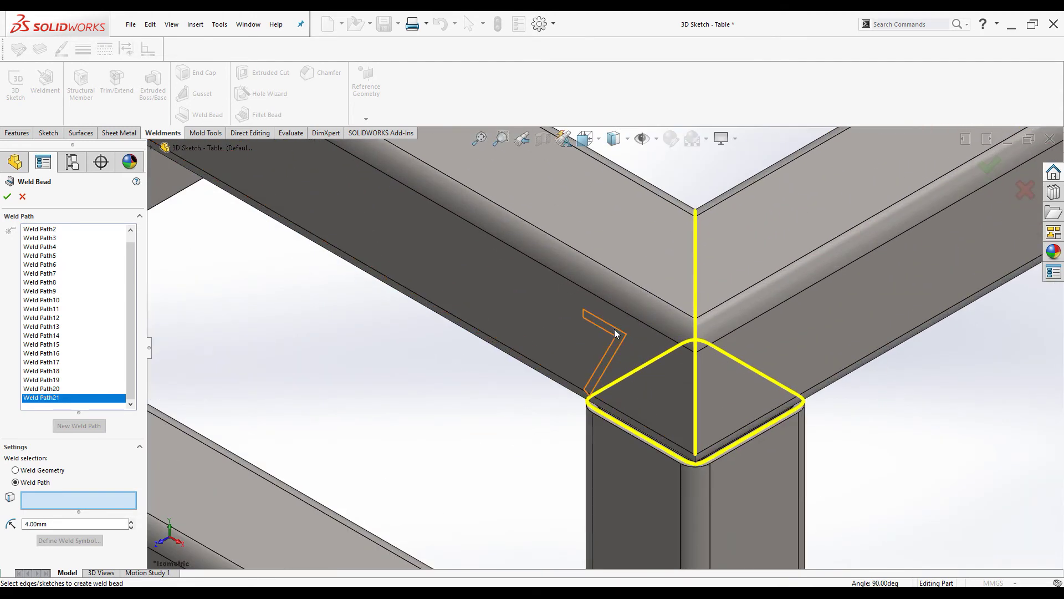
left_click(614, 331)
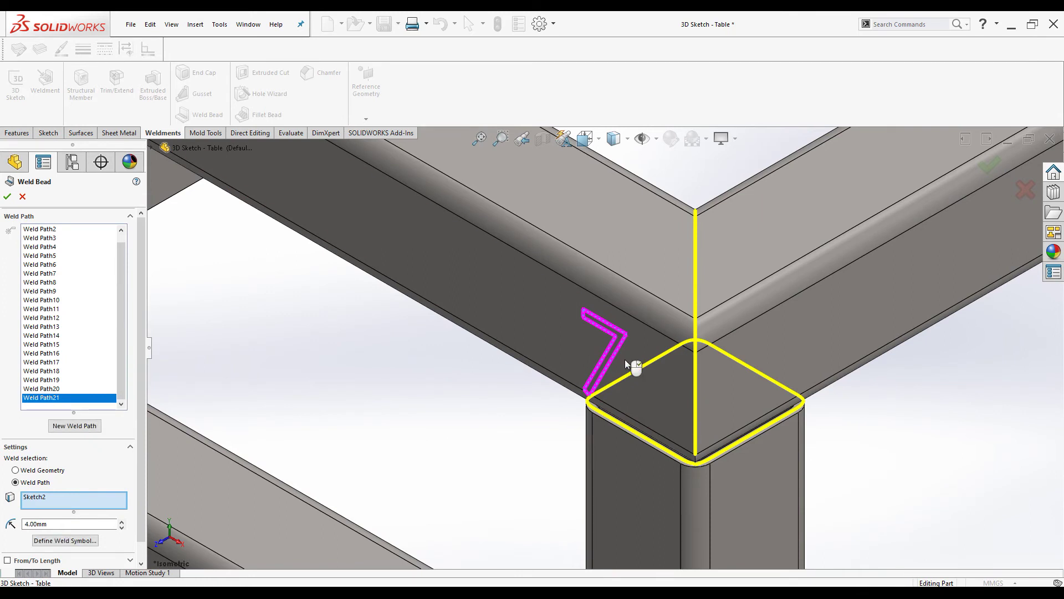
- Review the frame's weld paths one by one, from Weld Path20 back to Weld Path15
scroll(623, 363, "down", 2)
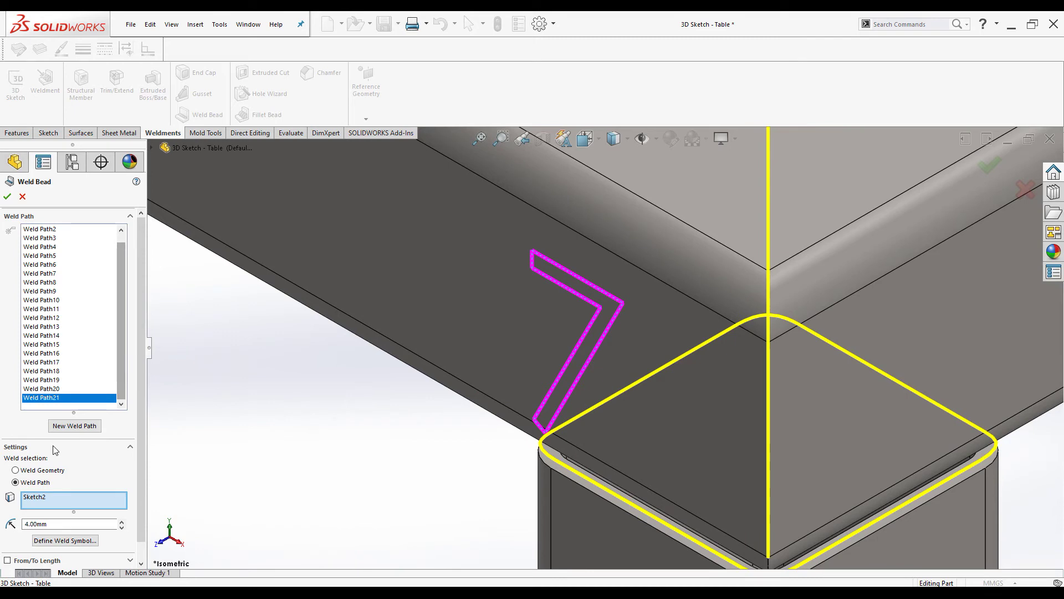
scroll(574, 388, "up", 3)
scroll(582, 381, "down", 3)
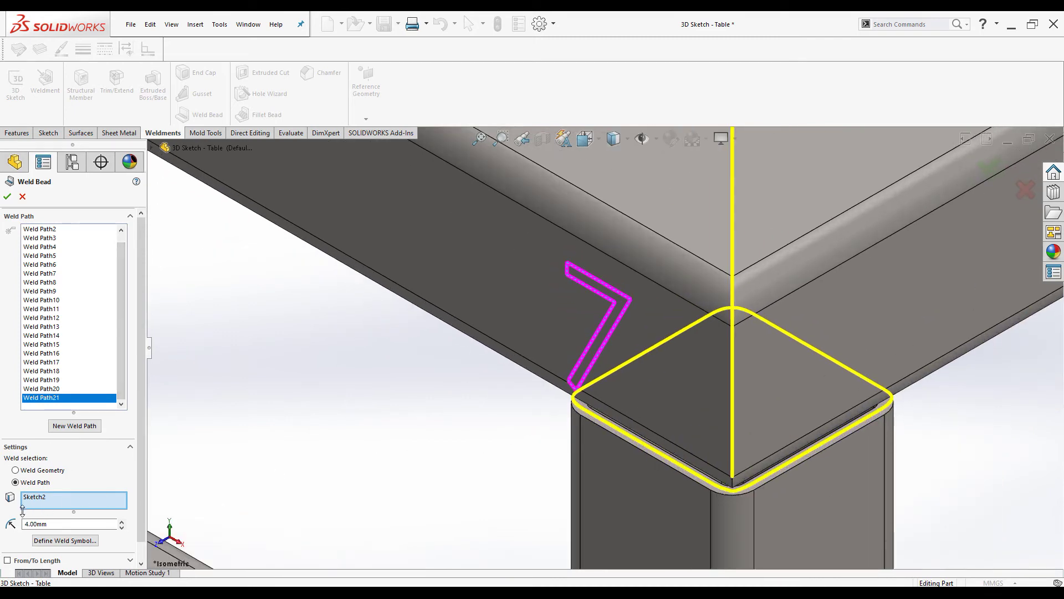
scroll(486, 486, "up", 2)
scroll(486, 486, "up", 5)
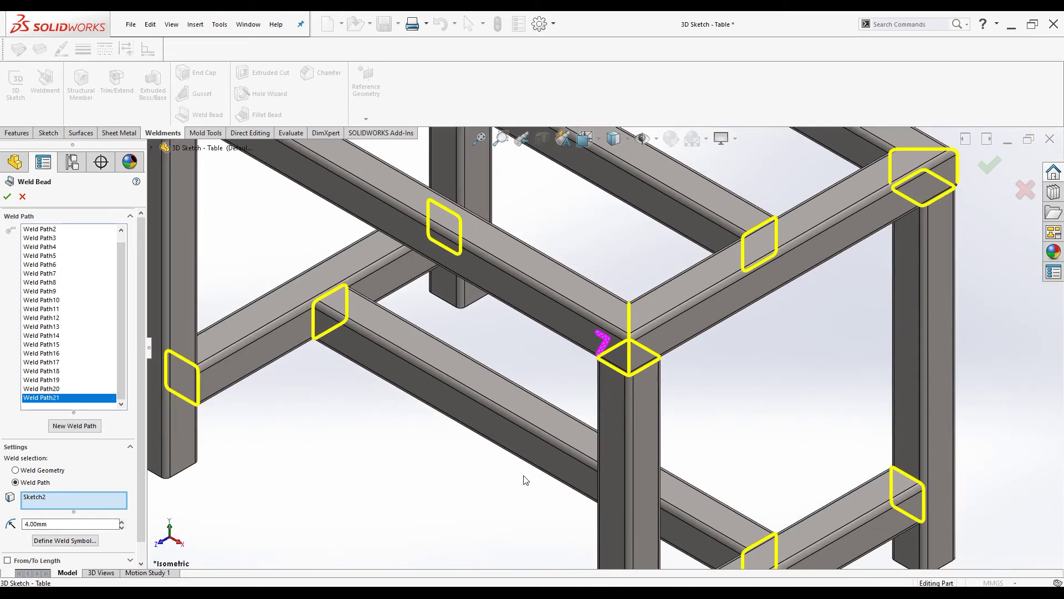
middle_click_drag(518, 415, 489, 463)
scroll(493, 484, "up", 3)
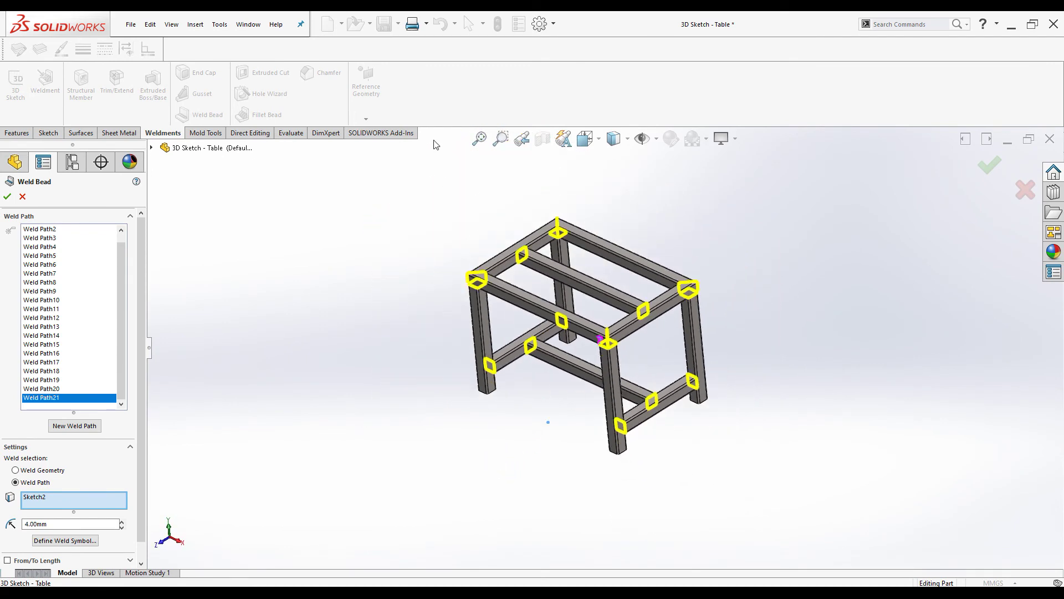
scroll(433, 141, "down", 1)
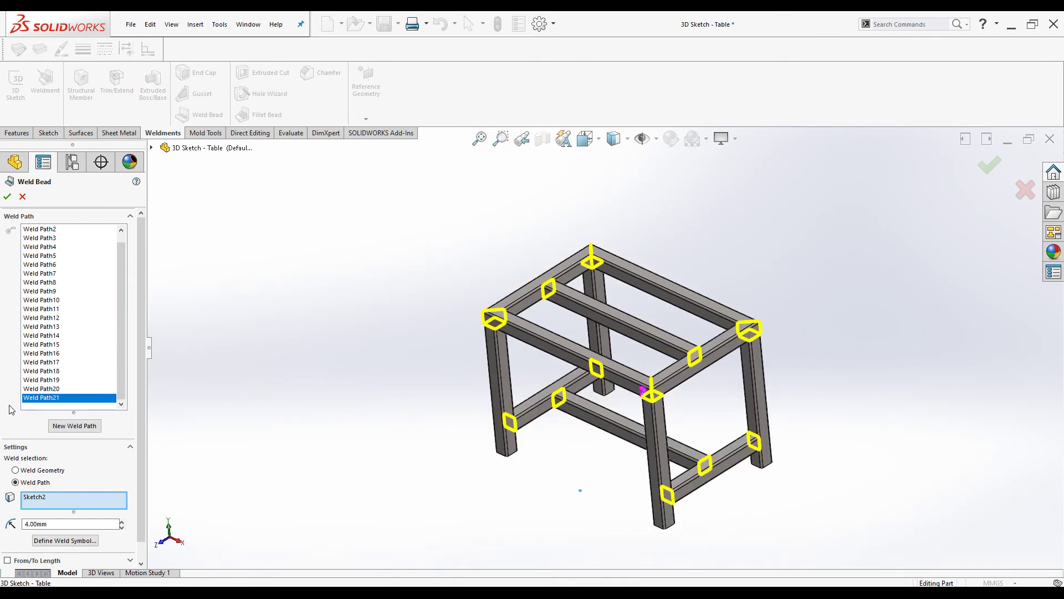
left_click(42, 389)
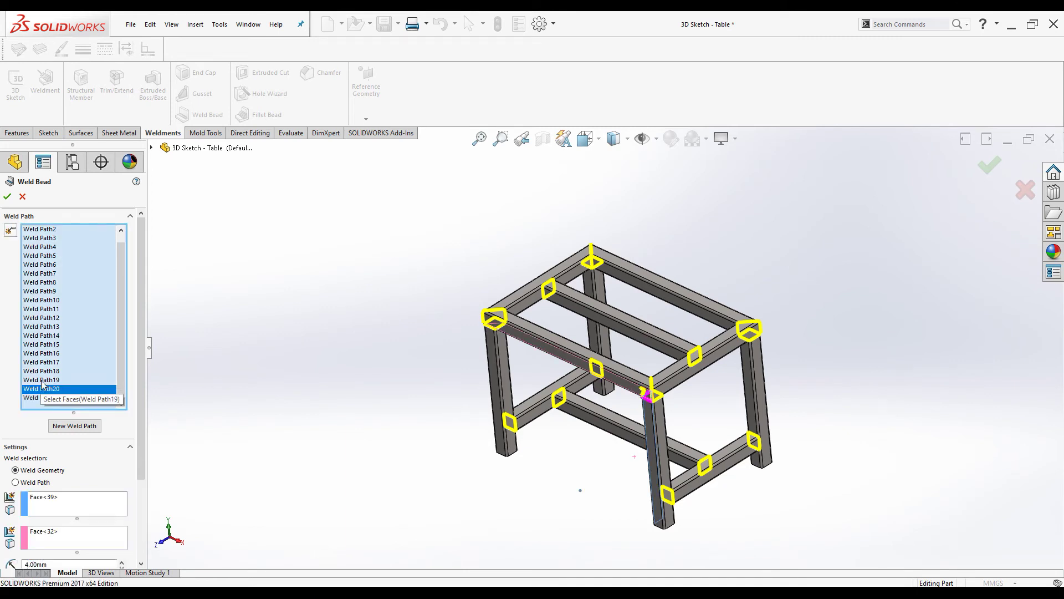
left_click(43, 380)
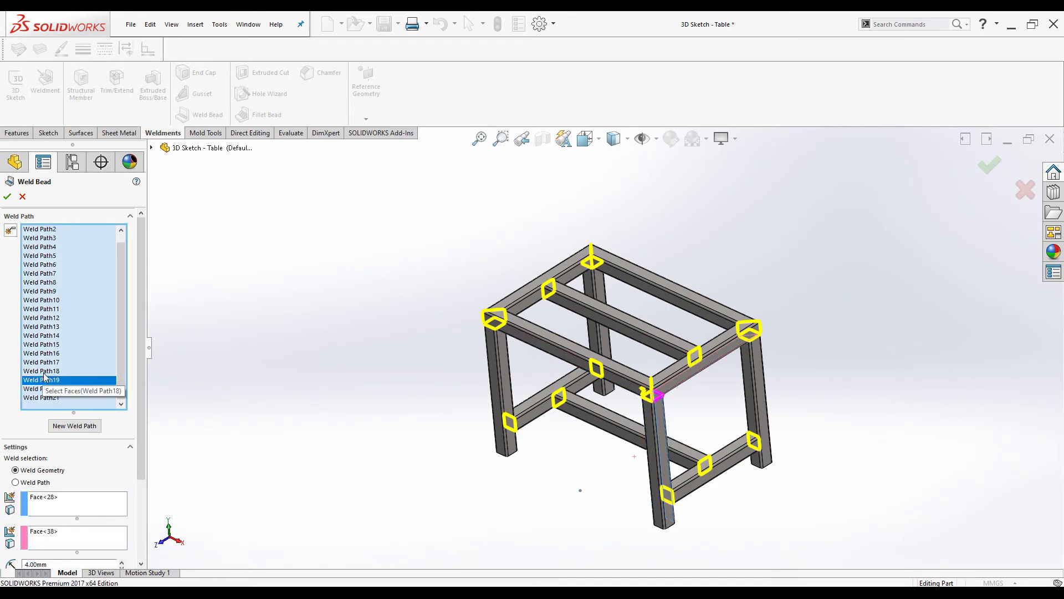
left_click(44, 372)
left_click(41, 363)
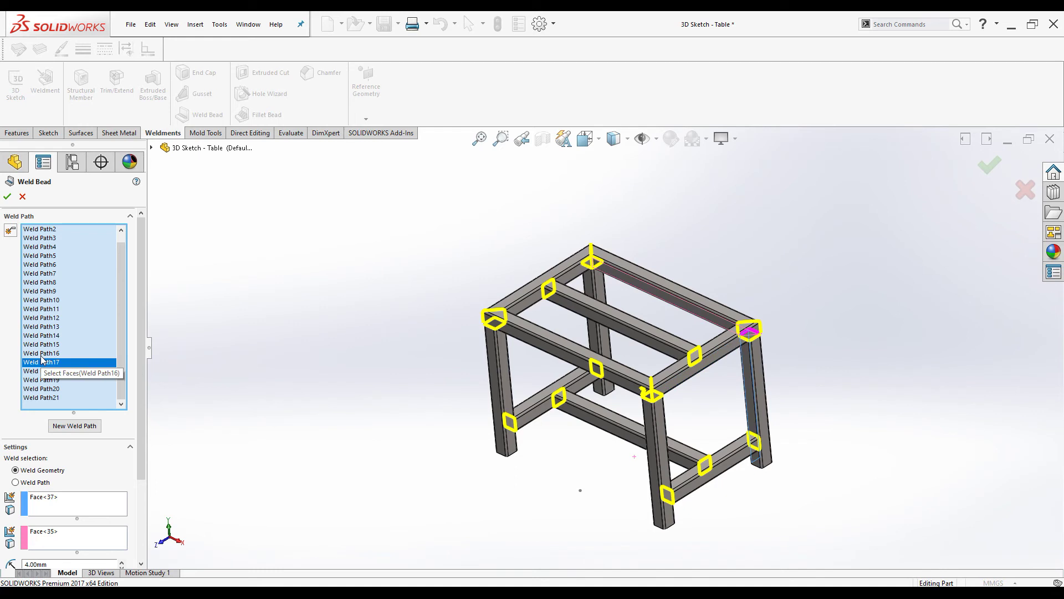
left_click(41, 353)
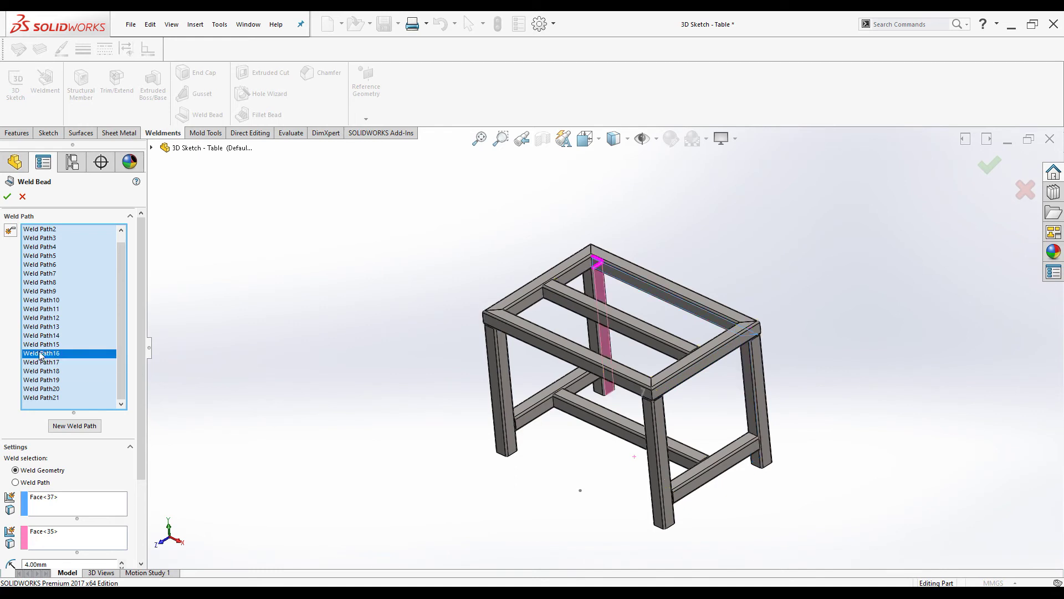
left_click(41, 345)
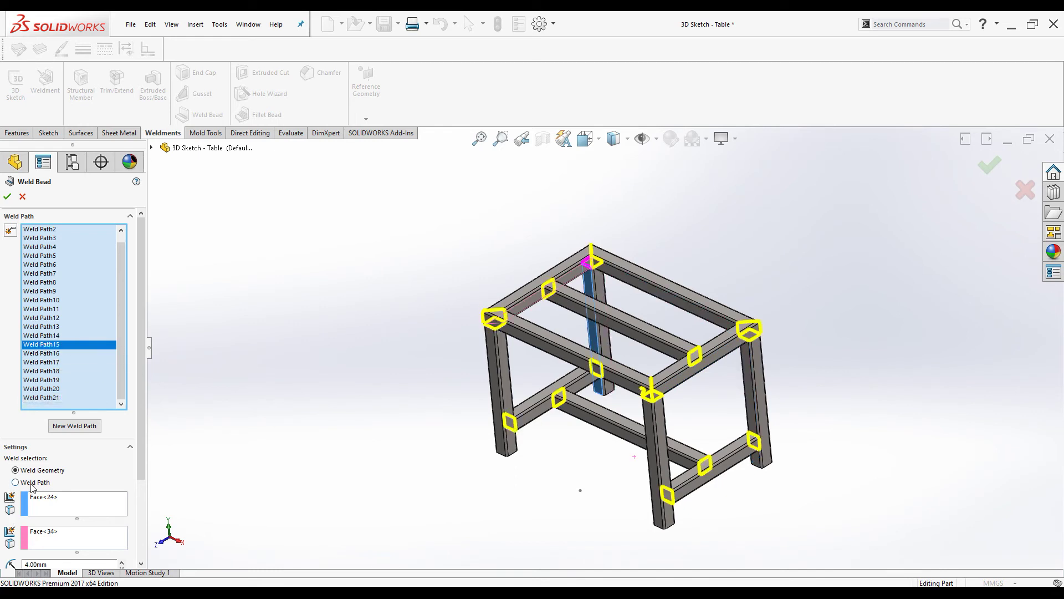
- Check the 4 mm bead settings and finish the Weld Bead command for all the listed weld paths
scroll(33, 489, "down", 3)
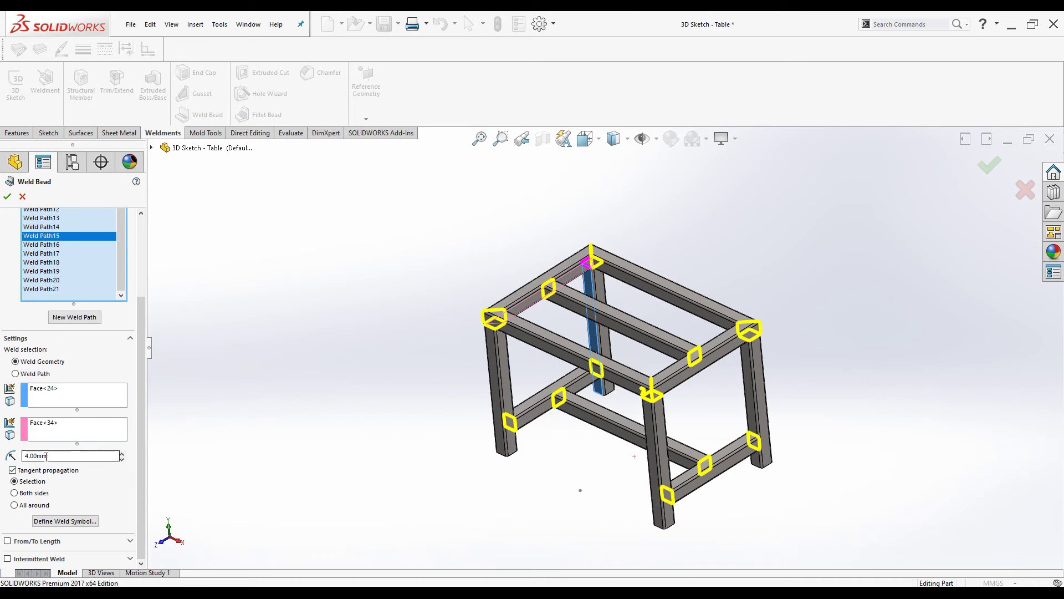
scroll(99, 388, "up", 3)
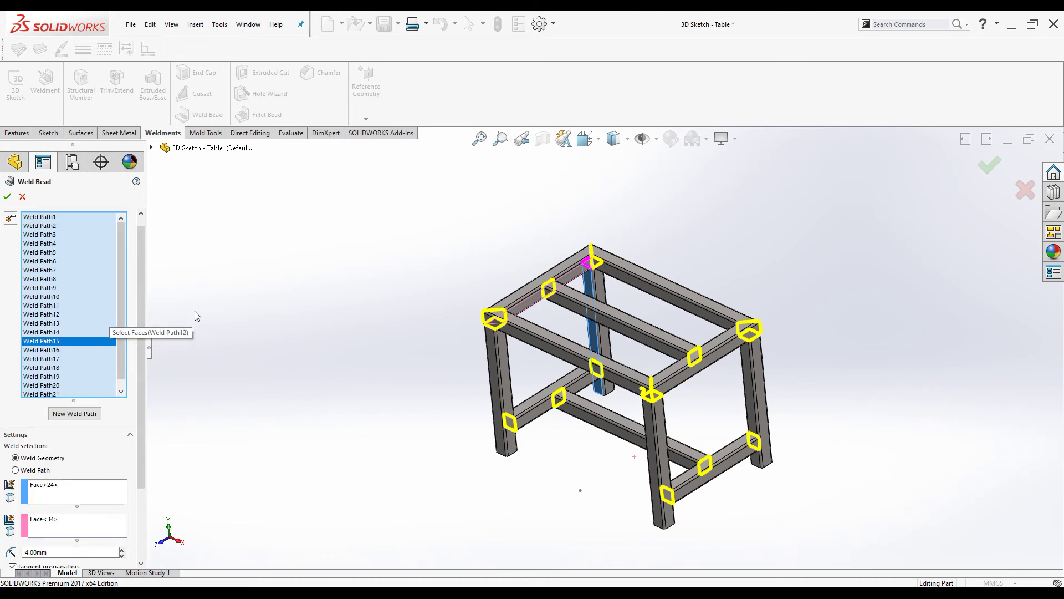
scroll(405, 416, "up", 2)
mouse_move(405, 416)
middle_mouse_down()
mouse_move(424, 443)
mouse_move(409, 413)
middle_mouse_up()
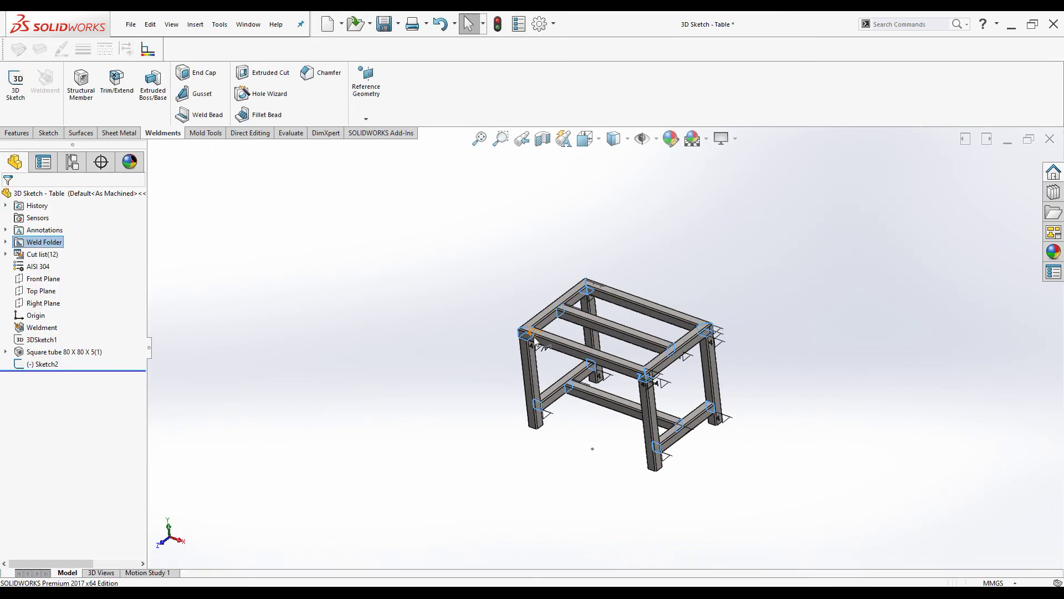
- Examine the weld beads at the right rear top corner and check the View Weld Beads visibility option
scroll(693, 349, "down", 8)
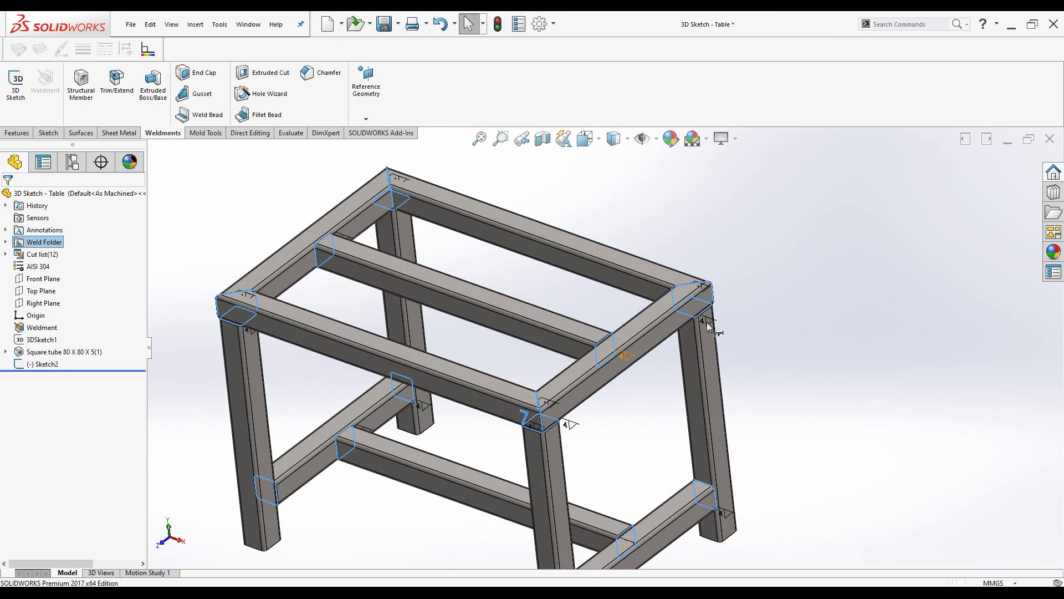
scroll(573, 268, "down", 4)
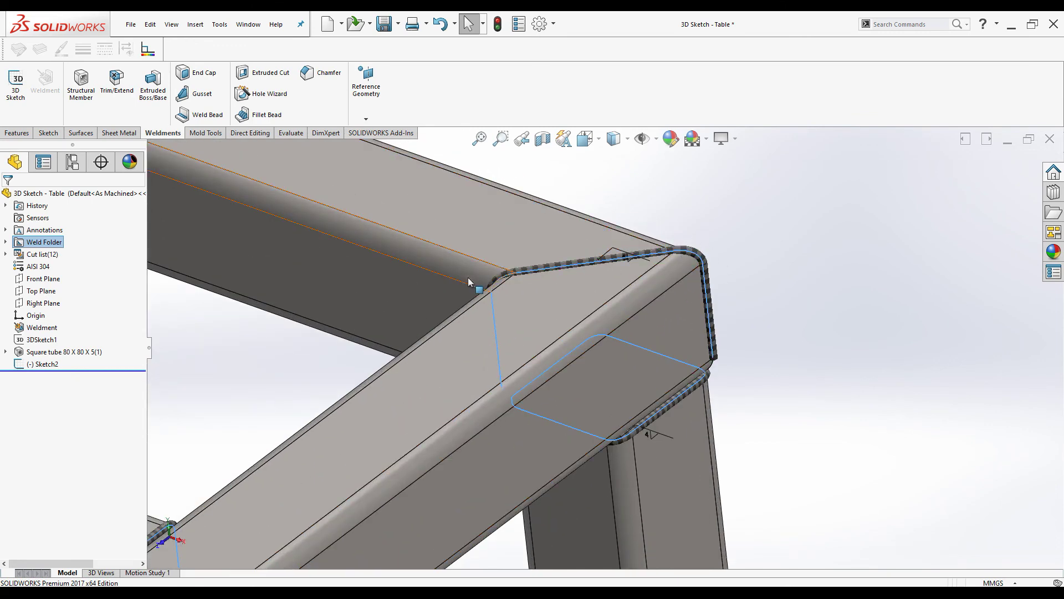
left_click(656, 139)
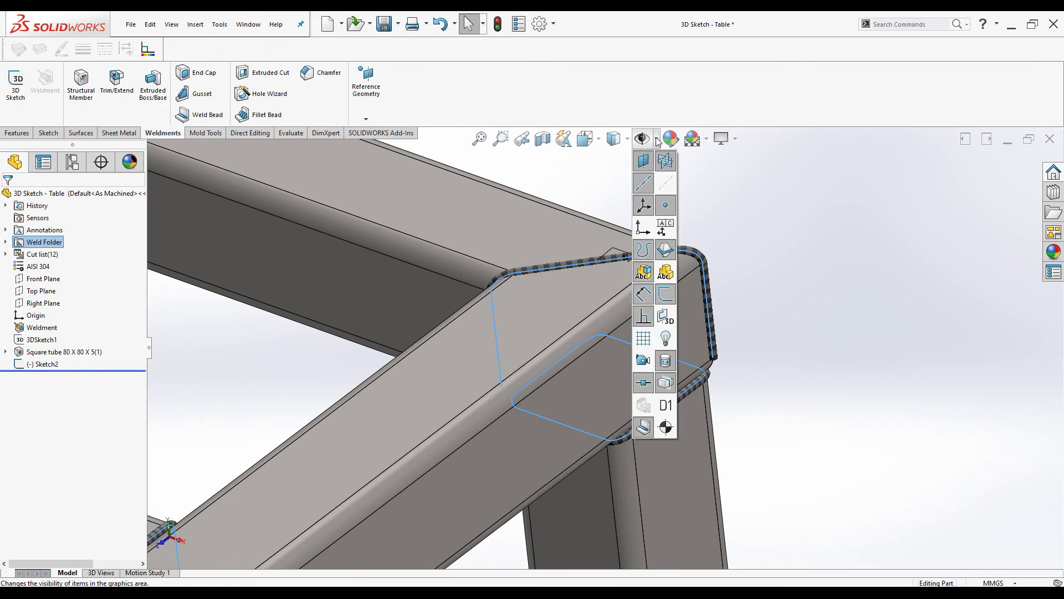
left_click(645, 427)
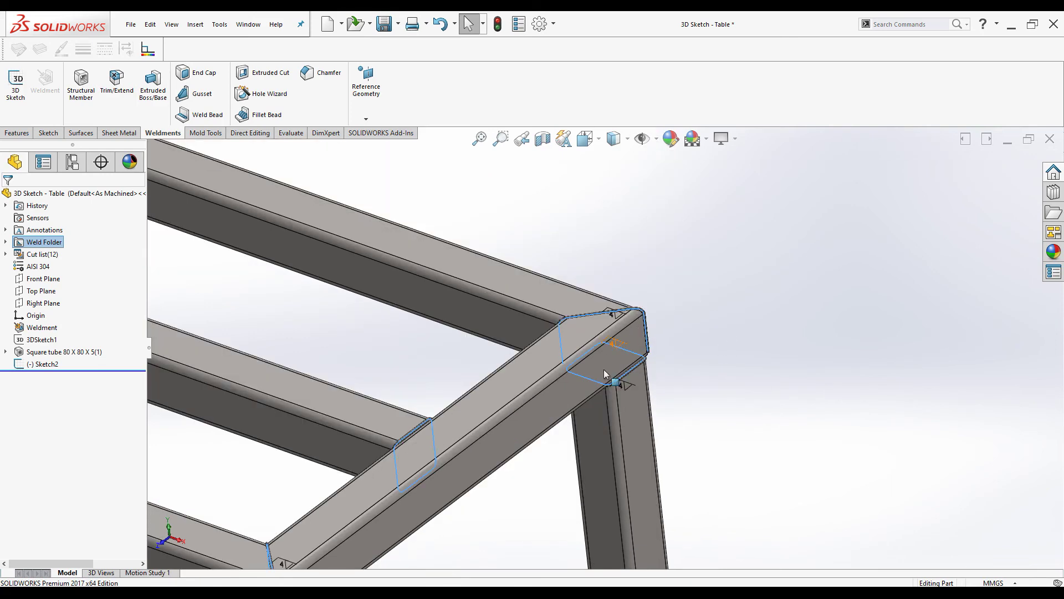
- Move the weld symbols of the leg joint and the mitred rail joint at the right rear top corner clear of the frame
left_click(660, 389)
middle_click_drag(688, 378, 681, 286)
left_click(655, 139)
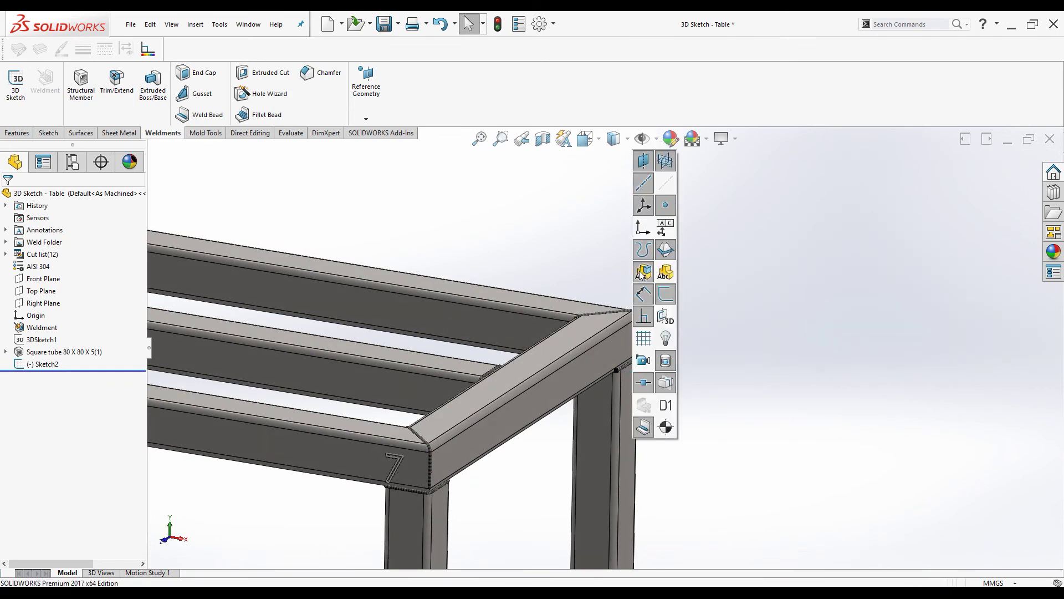
scroll(609, 358, "up", 1)
scroll(668, 288, "down", 5)
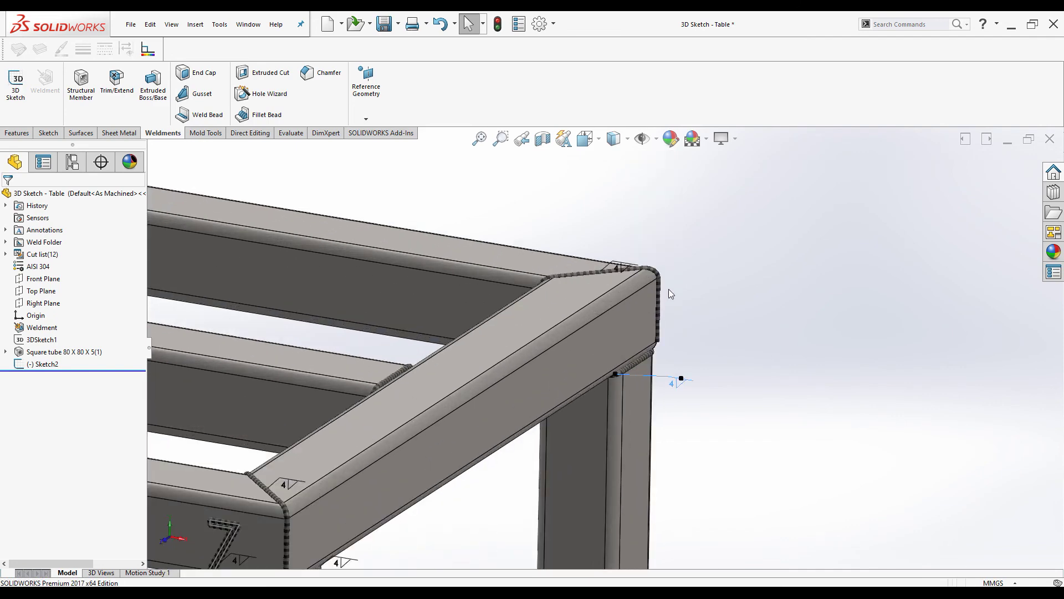
left_click_drag(583, 256, 583, 220)
scroll(637, 312, "up", 4)
scroll(629, 434, "down", 2)
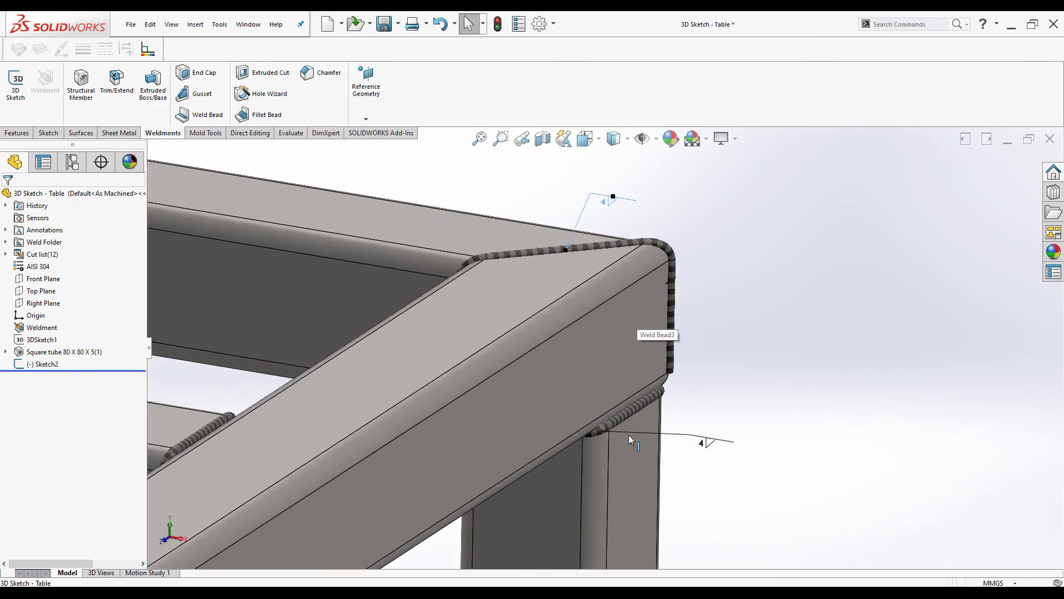
- Examine the joint beads at the right front top corner and the sketch-based weld bead on the long front rail
scroll(678, 425, "up", 2)
scroll(554, 437, "up", 1)
scroll(488, 441, "down", 6)
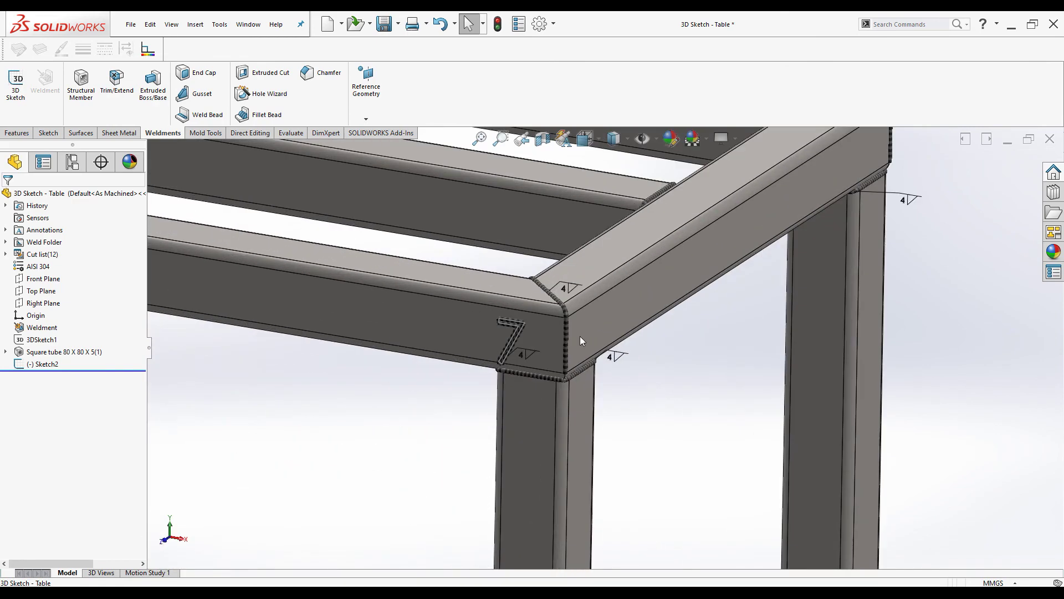
scroll(440, 349, "up", 5)
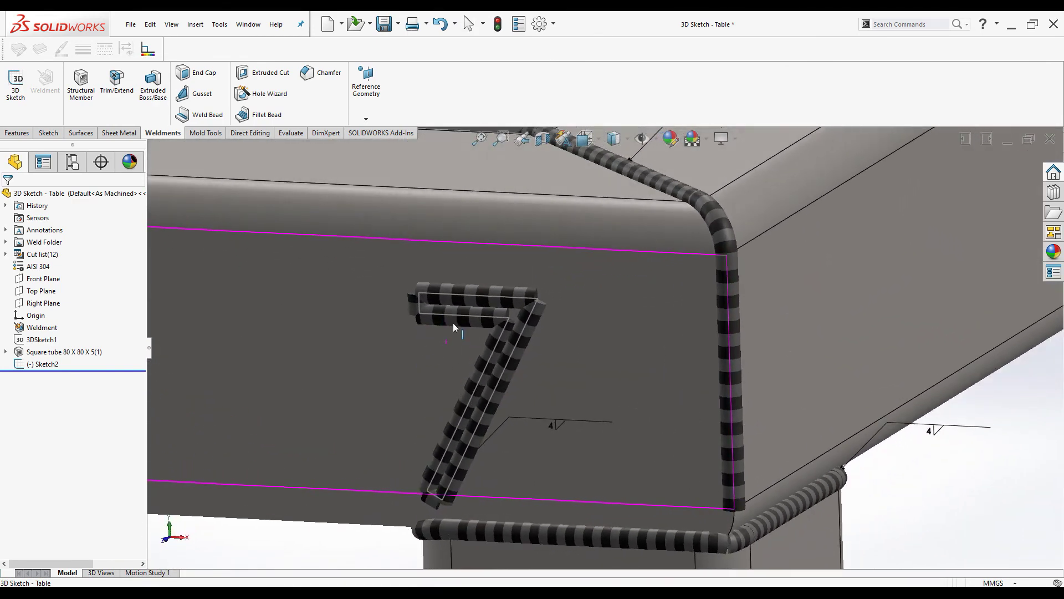
scroll(636, 473, "up", 3)
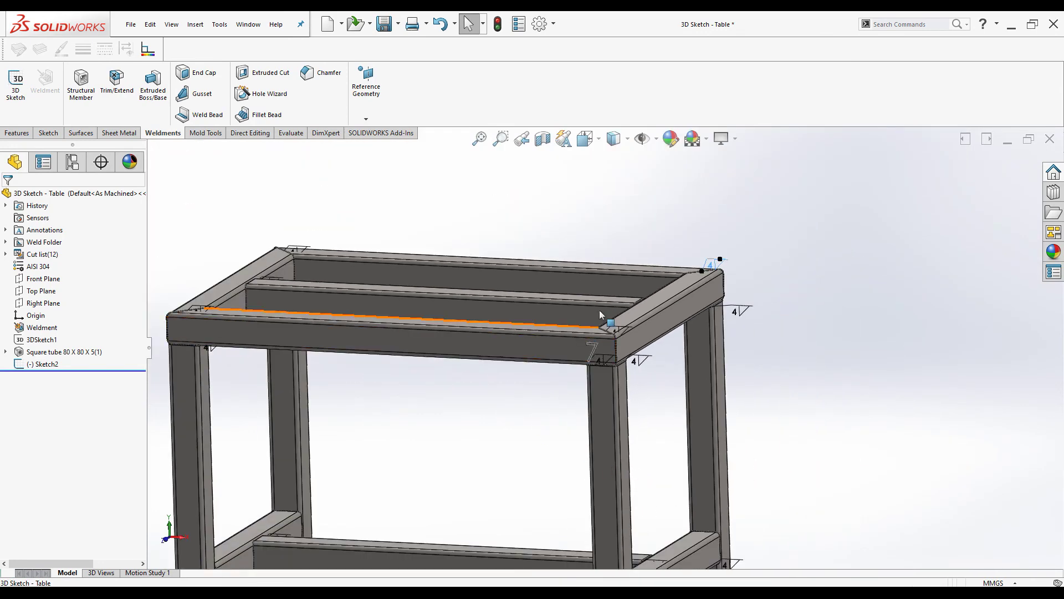
scroll(599, 310, "down", 5)
scroll(582, 316, "down", 5)
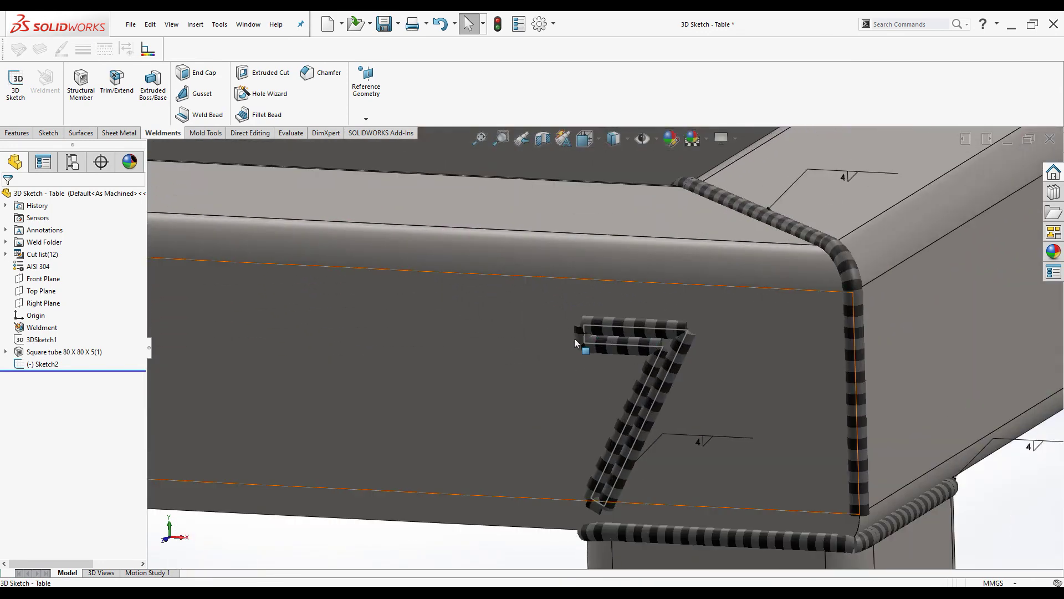
scroll(680, 409, "up", 6)
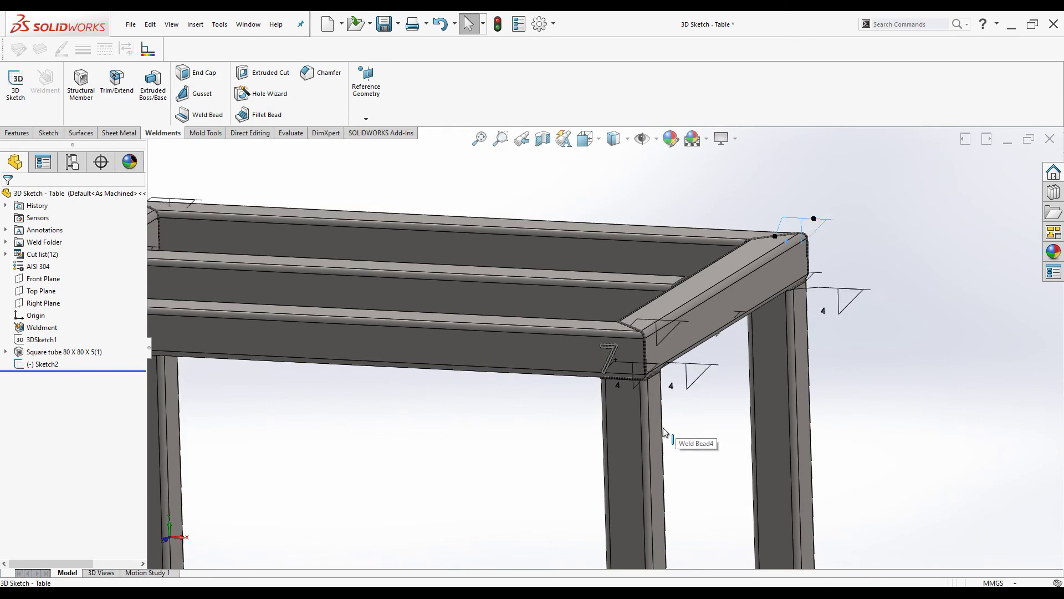
- Set the table frame to the isometric view, then rebuild and save the document
key("ctrl+7")
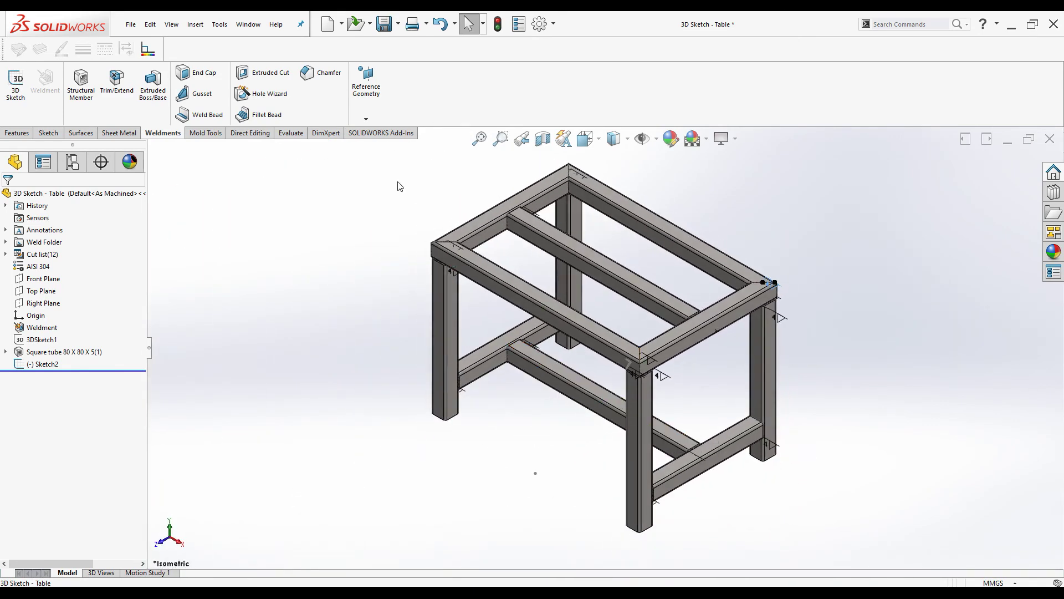
key("ctrl+s")
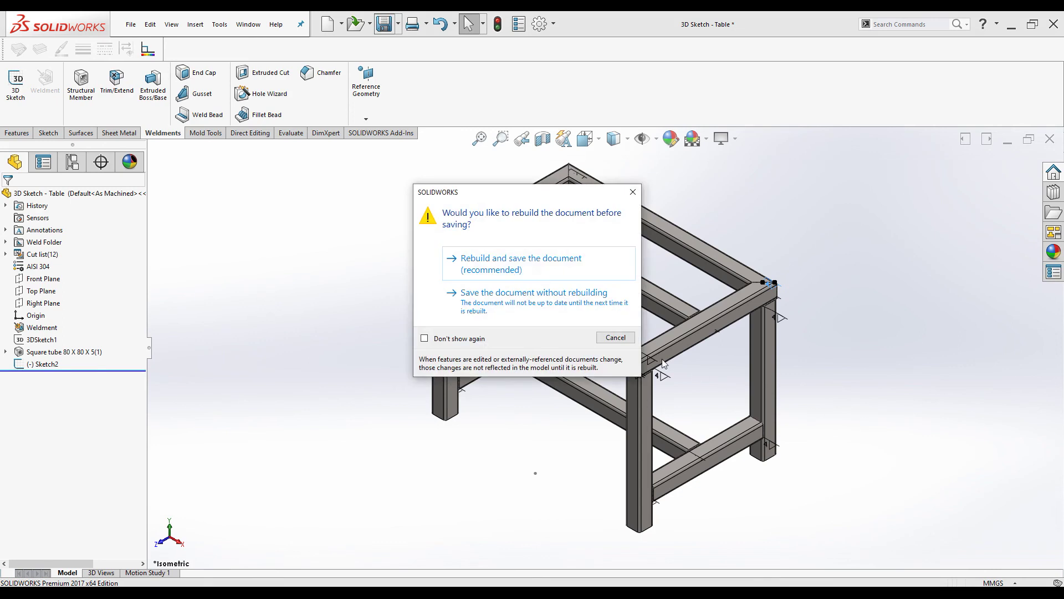
left_click(519, 262)
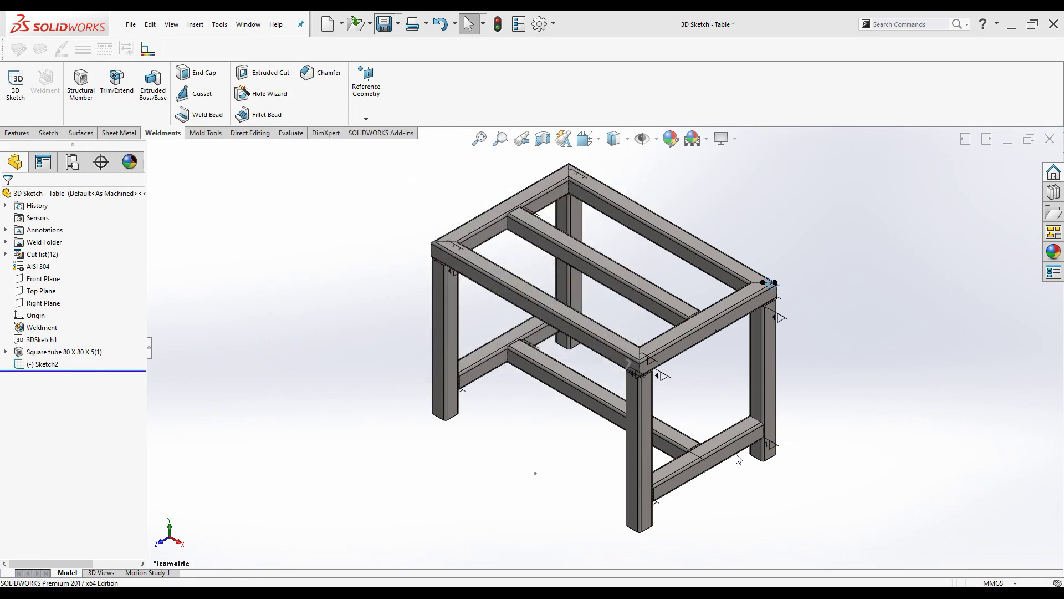